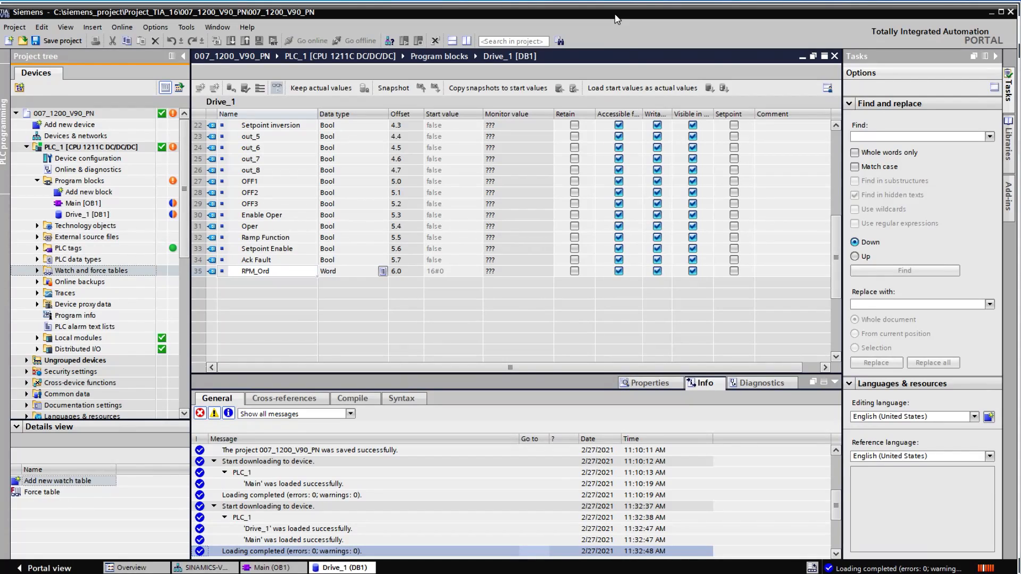
Download the Drive_1 [DB1] block to the PLC, accepting re-initialization of the data blocks
click(98, 216)
click(230, 41)
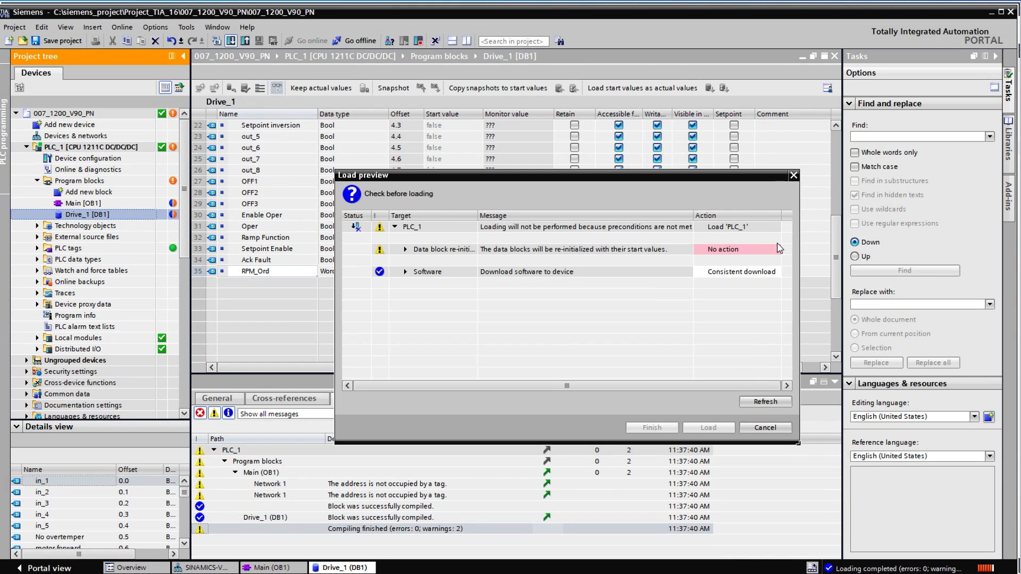
click(776, 249)
click(739, 268)
click(708, 428)
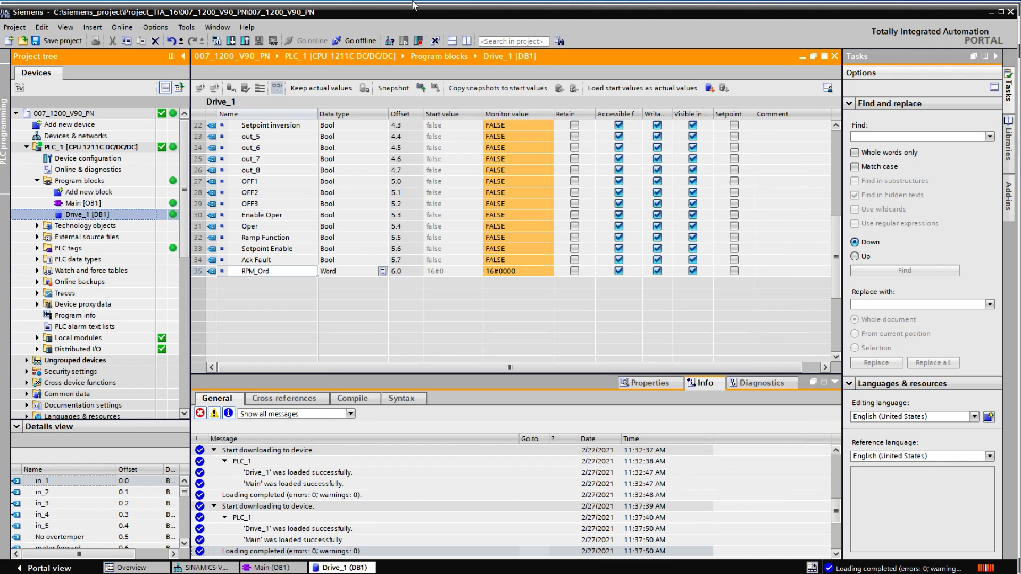
Arrange the TIA Portal and V-ASSISTANT windows side by side, showing Drive_1's monitor values and the drive's control word bit values
scroll(503, 298, up, 7)
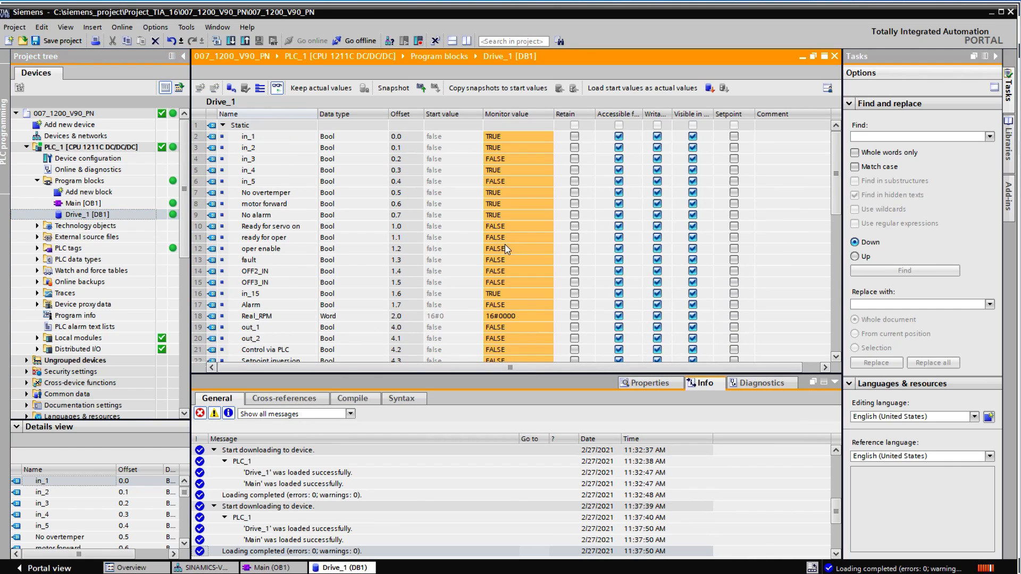
scroll(551, 174, down, 4)
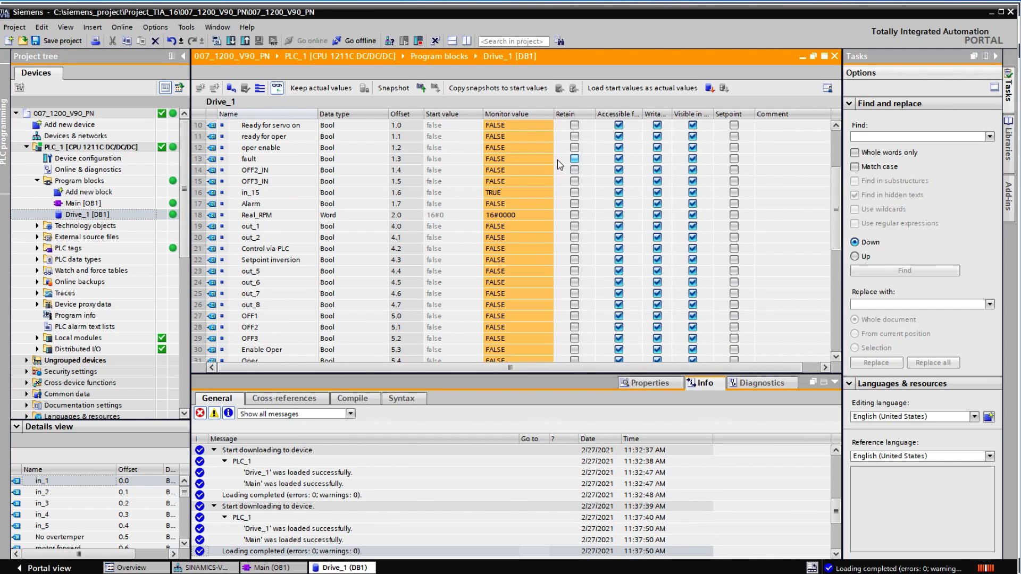
drag(198, 15, 660, 40)
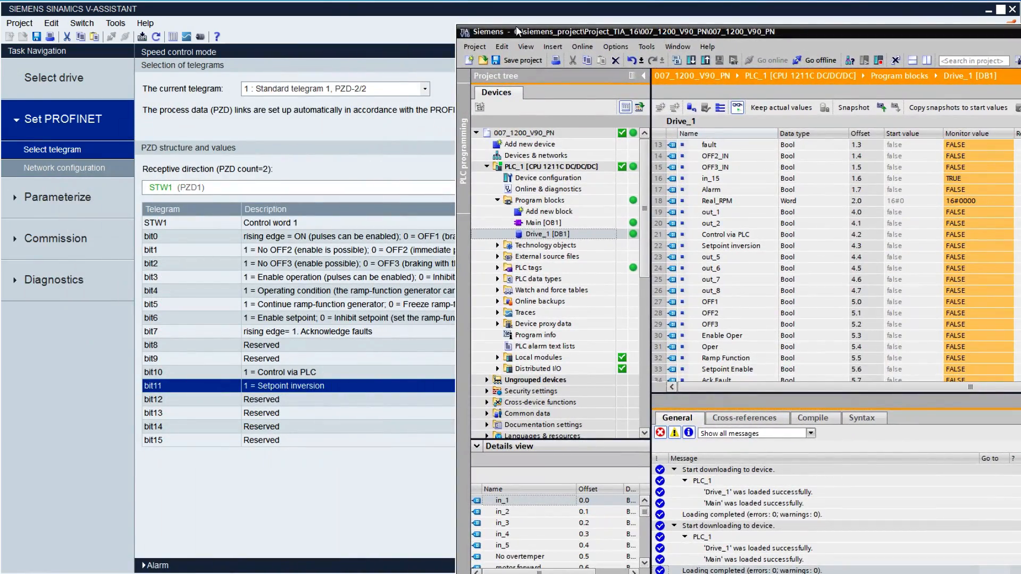
drag(359, 7, 128, 13)
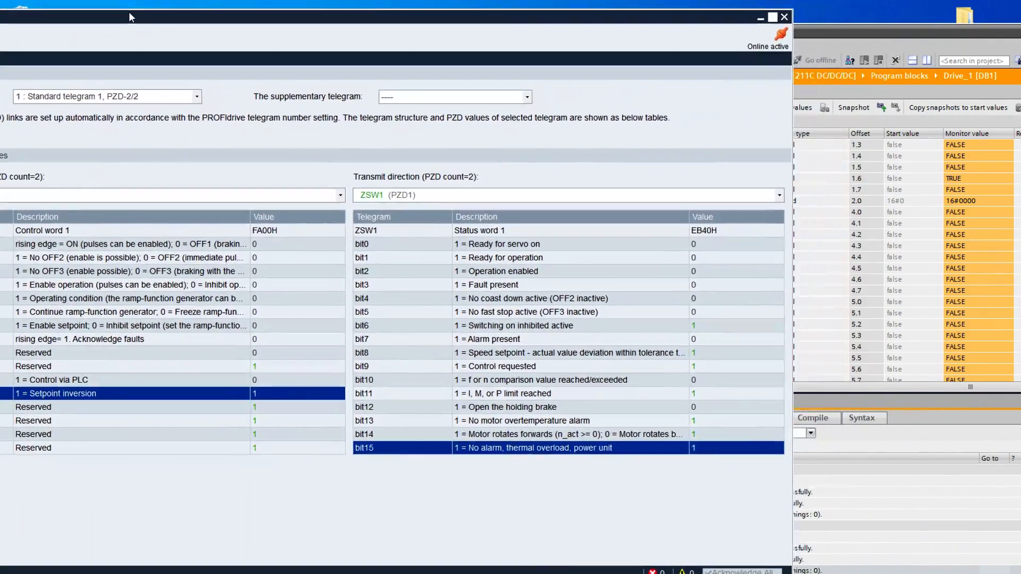
drag(880, 38, 842, 27)
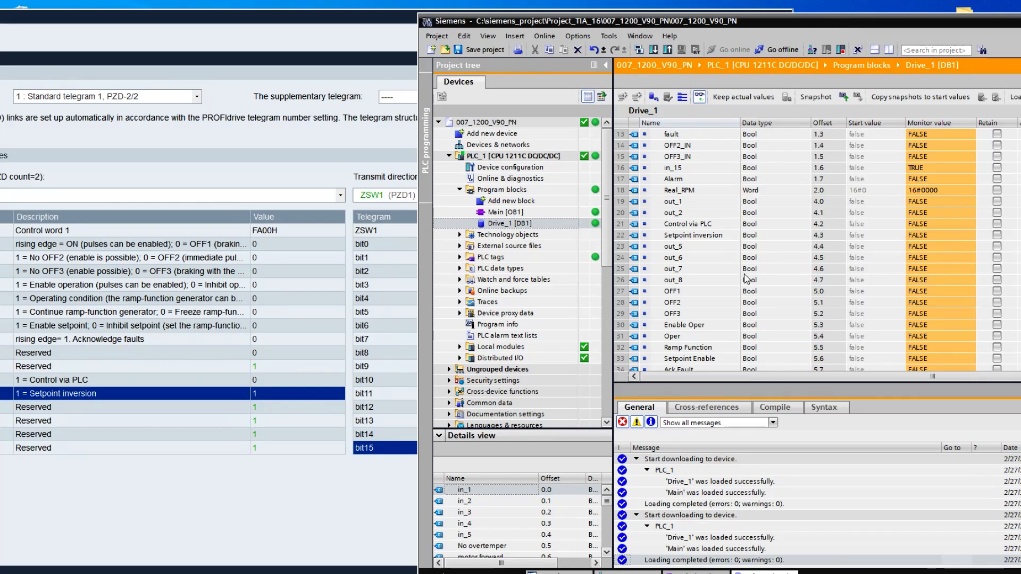
Modify the online value of the Control via PLC operand in Drive_1 to 1
click(697, 227)
scroll(709, 232, up, 4)
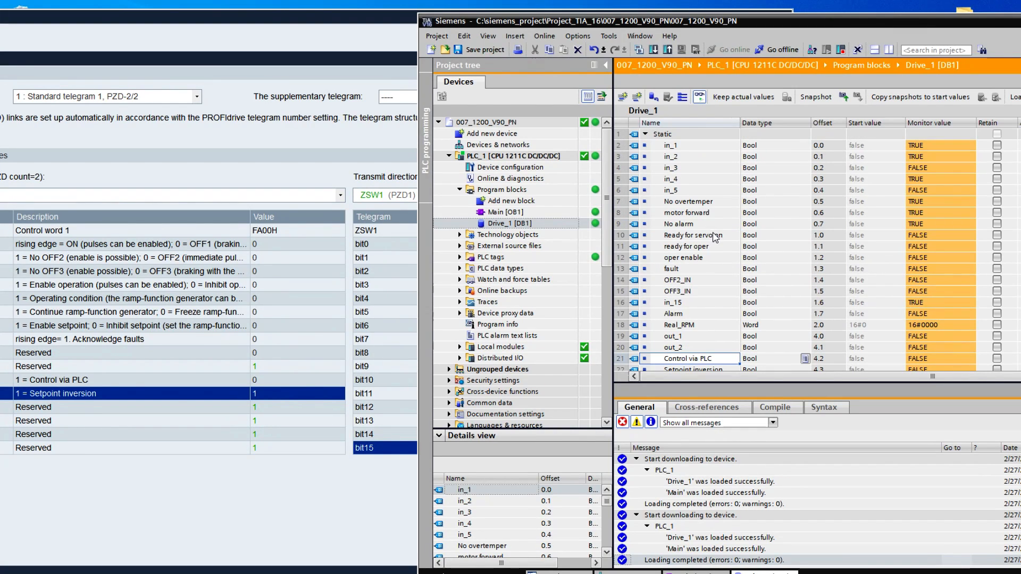
scroll(716, 234, down, 2)
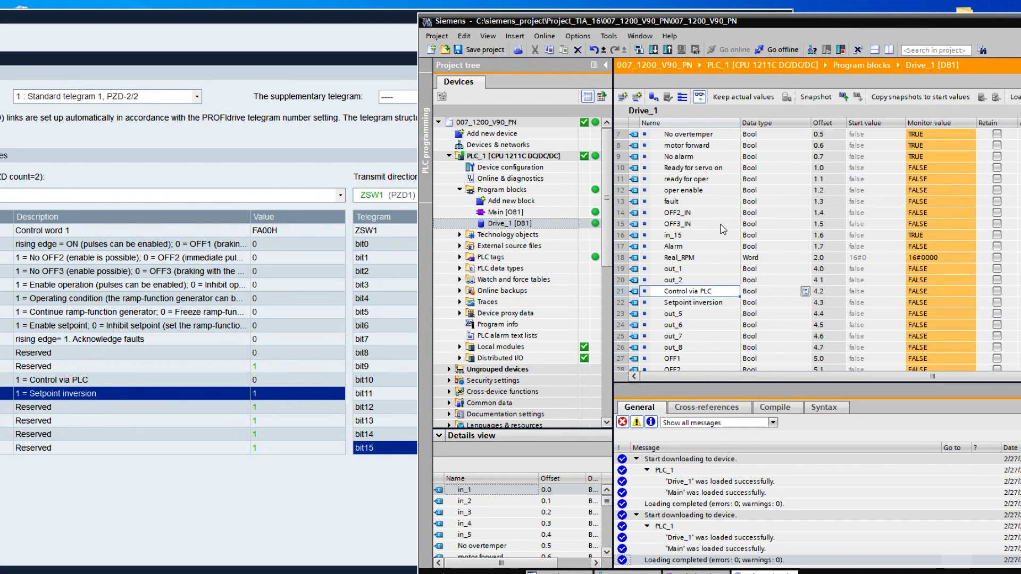
scroll(720, 225, down, 2)
click(721, 291)
click(719, 225)
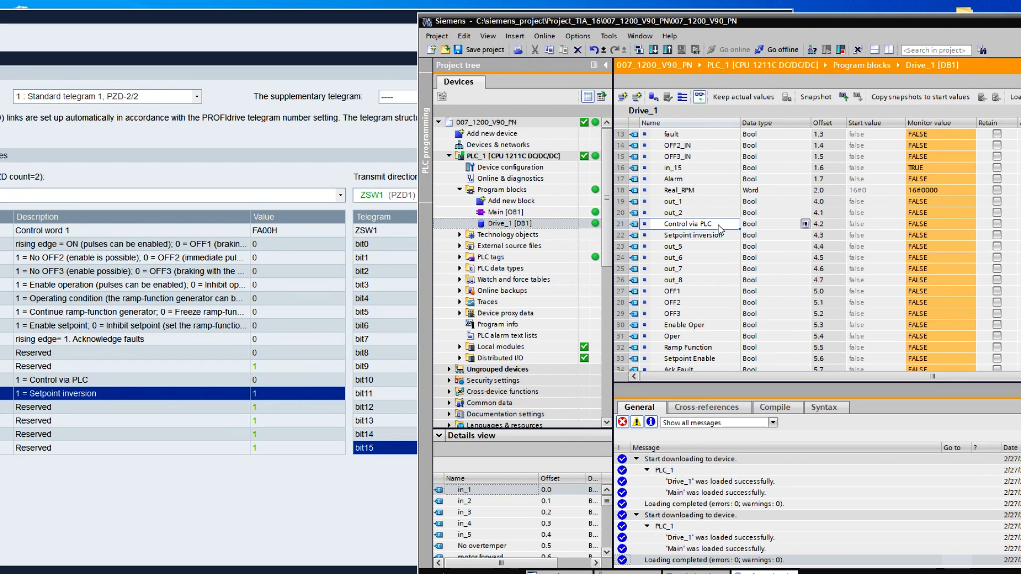
right_click(710, 226)
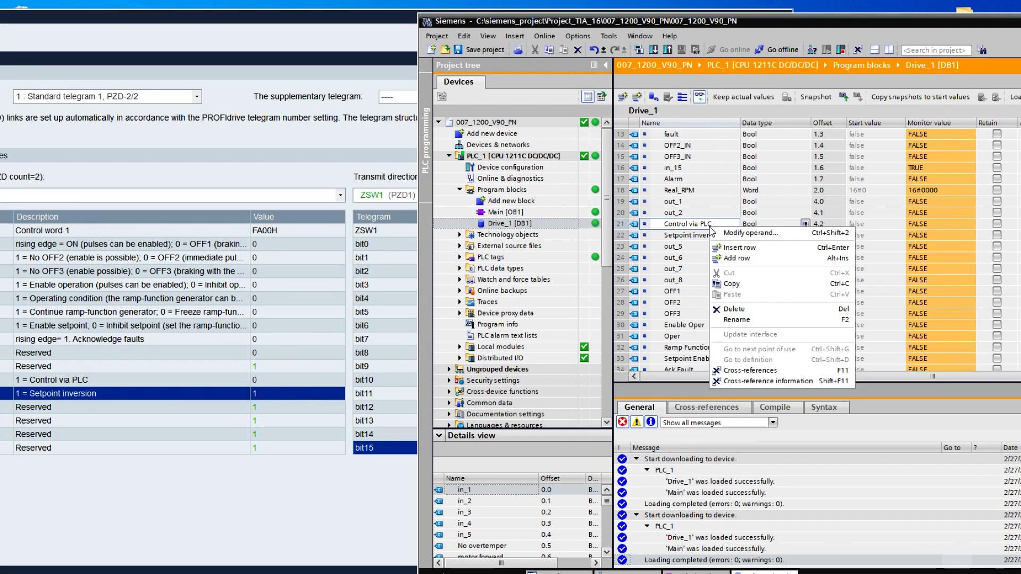
click(732, 235)
text(true)
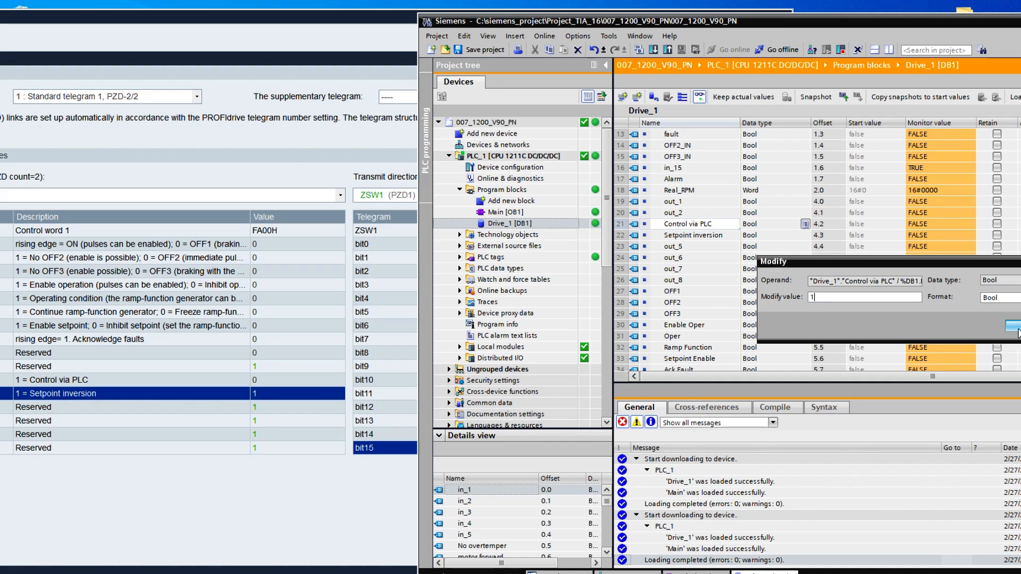
click(1013, 326)
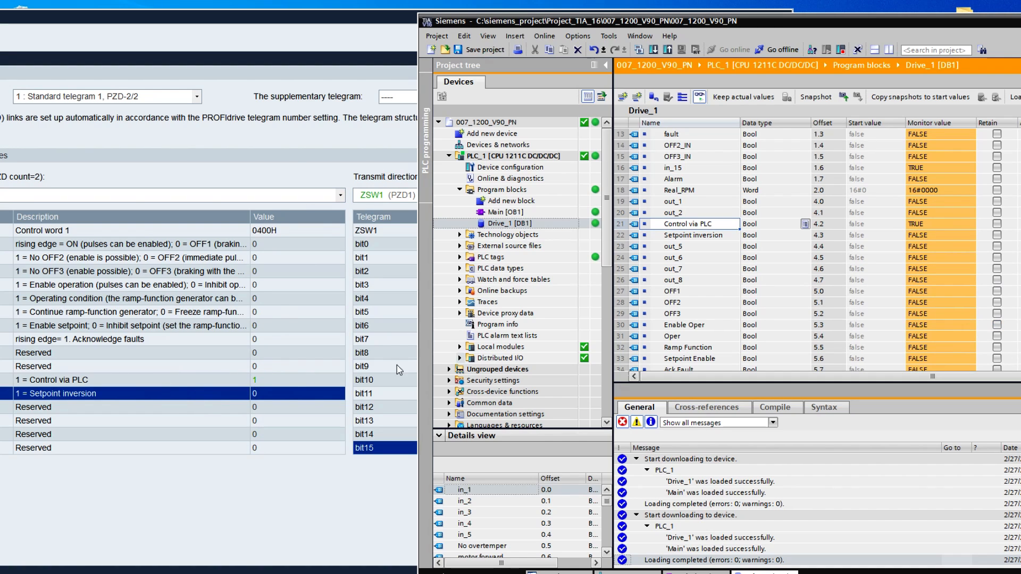
Examine the monitored output bits in Drive_1, from out_1 through OFF1, OFF2 and OFF3
click(715, 202)
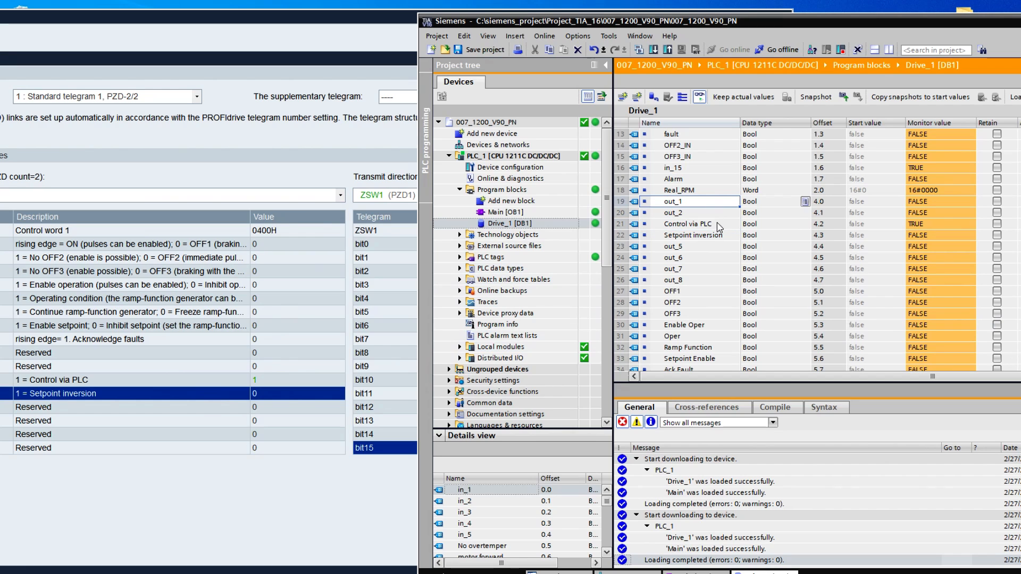
scroll(750, 219, up, 4)
scroll(750, 218, down, 4)
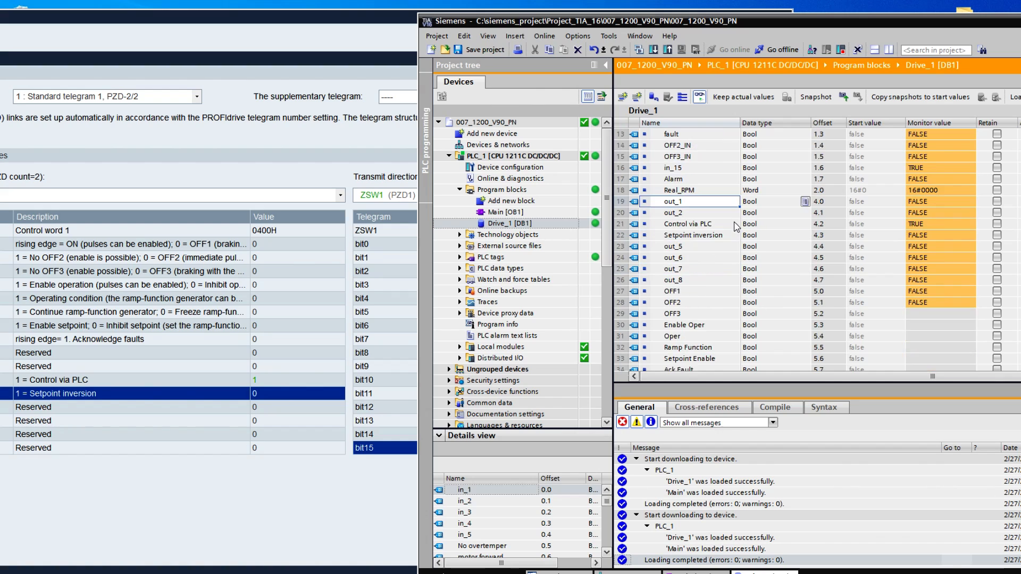
scroll(737, 226, down, 2)
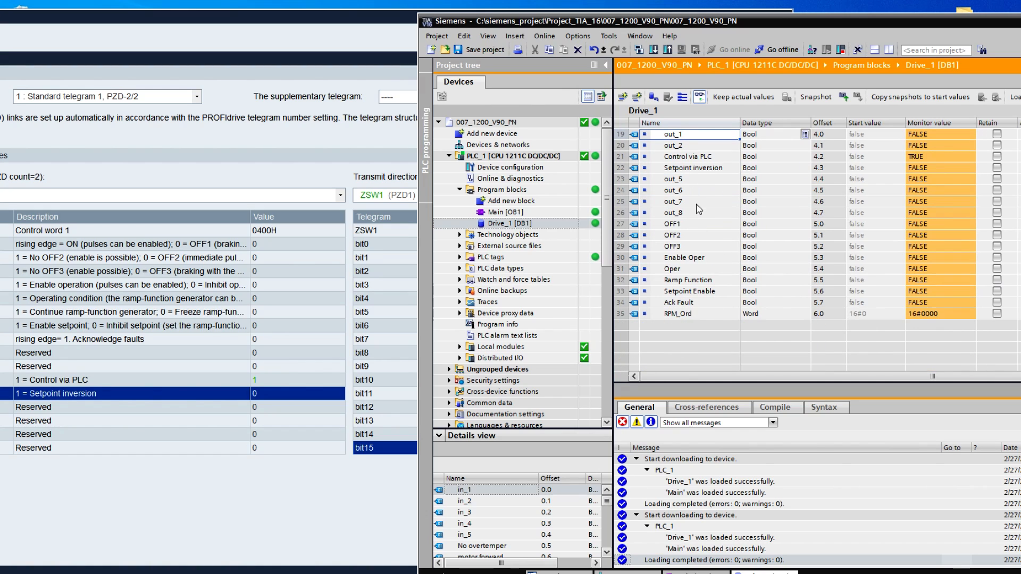
click(688, 239)
click(689, 228)
click(691, 235)
click(694, 243)
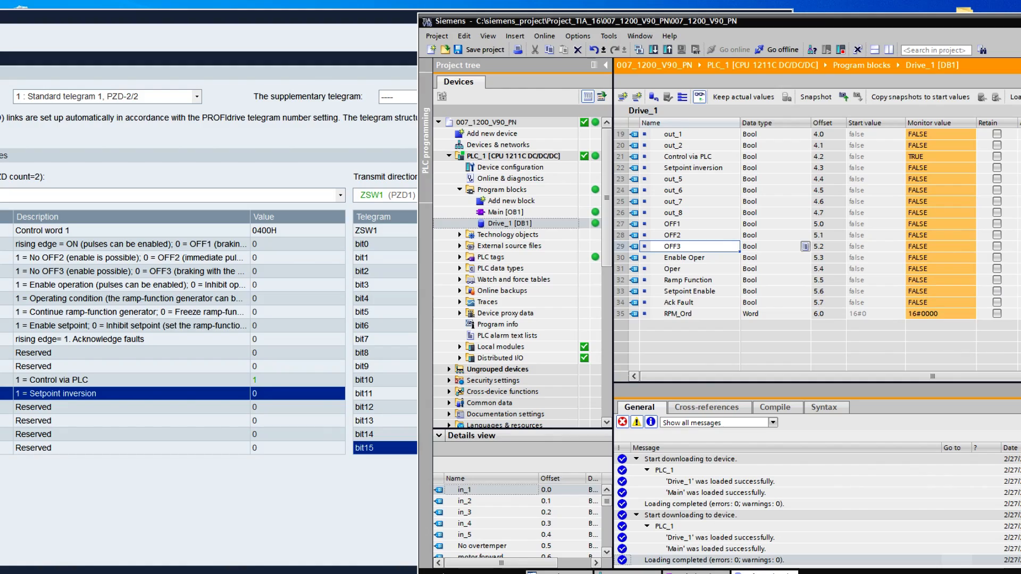
Switch to CU_Telegram.pdf and read the STW1 control word bit meanings, including OFF1, OFF2 and OFF3, then return to the data block
key(alt+Tab)
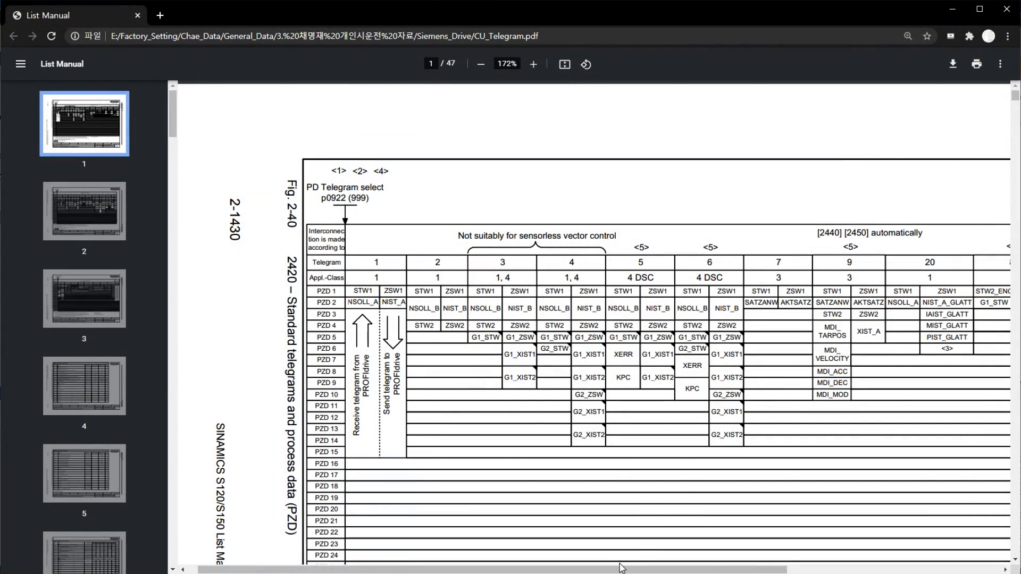
mouse_move(620, 566)
mouse_down()
mouse_move(673, 562)
mouse_move(612, 568)
mouse_up()
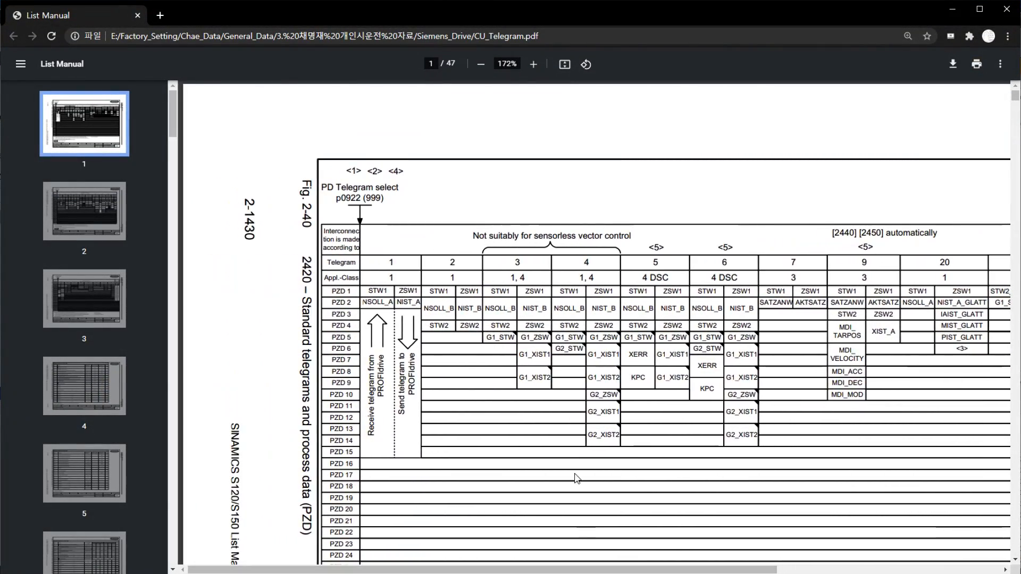
scroll(582, 497, down, 20)
scroll(561, 395, down, 12)
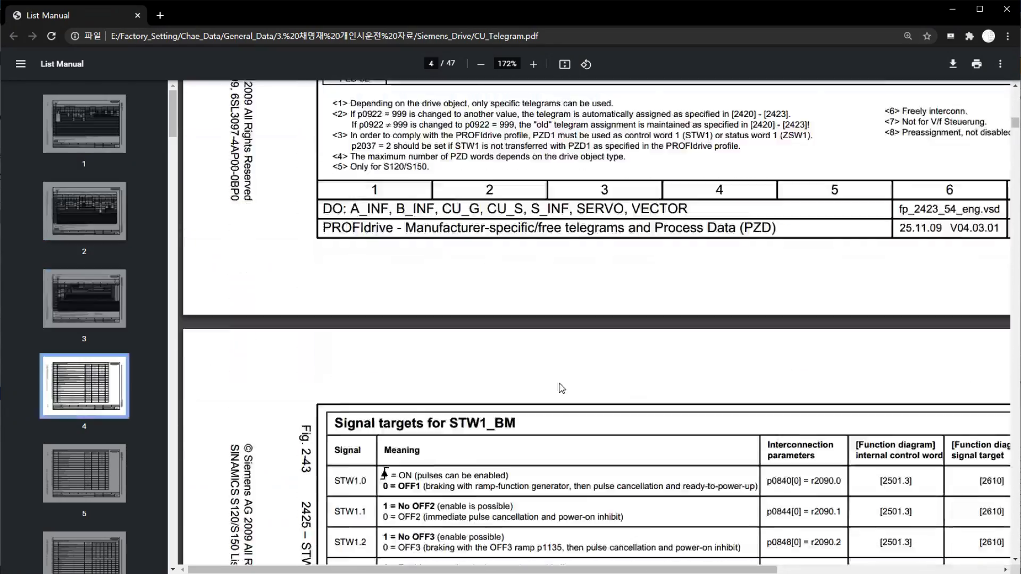
scroll(545, 337, up, 3)
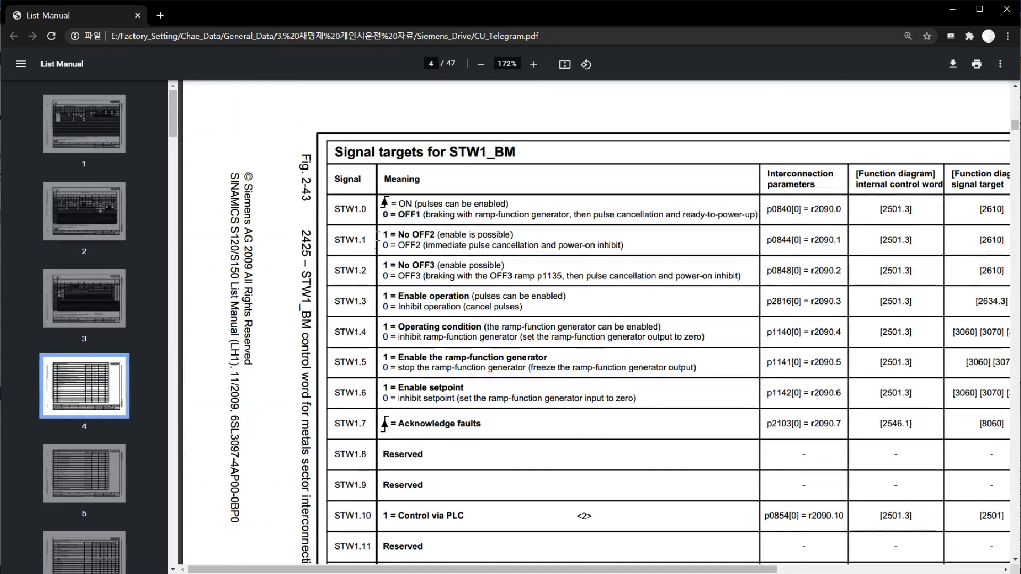
click(952, 13)
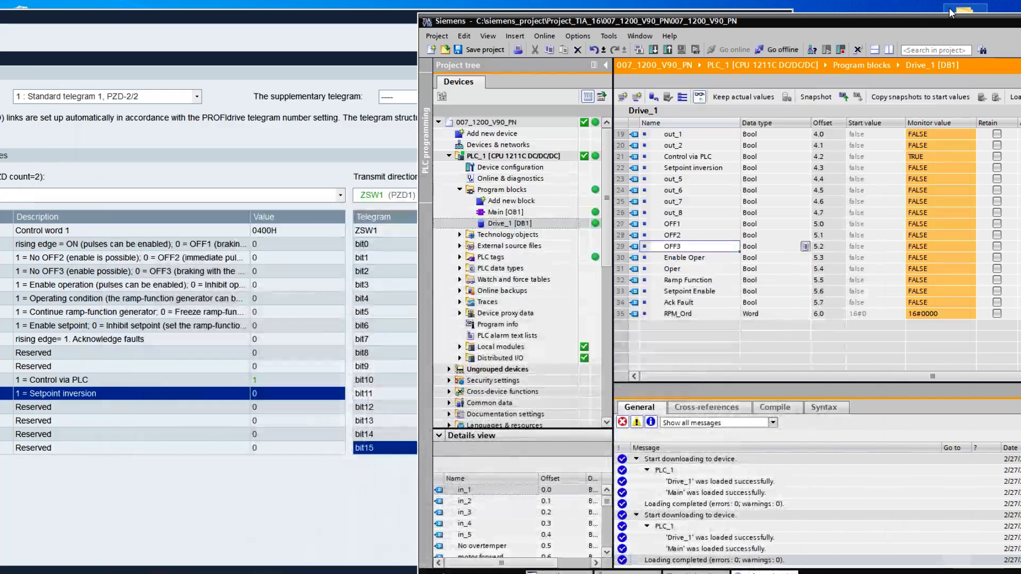
Modify the online value of the OFF2 operand in Drive_1 to 1
click(716, 239)
click(712, 228)
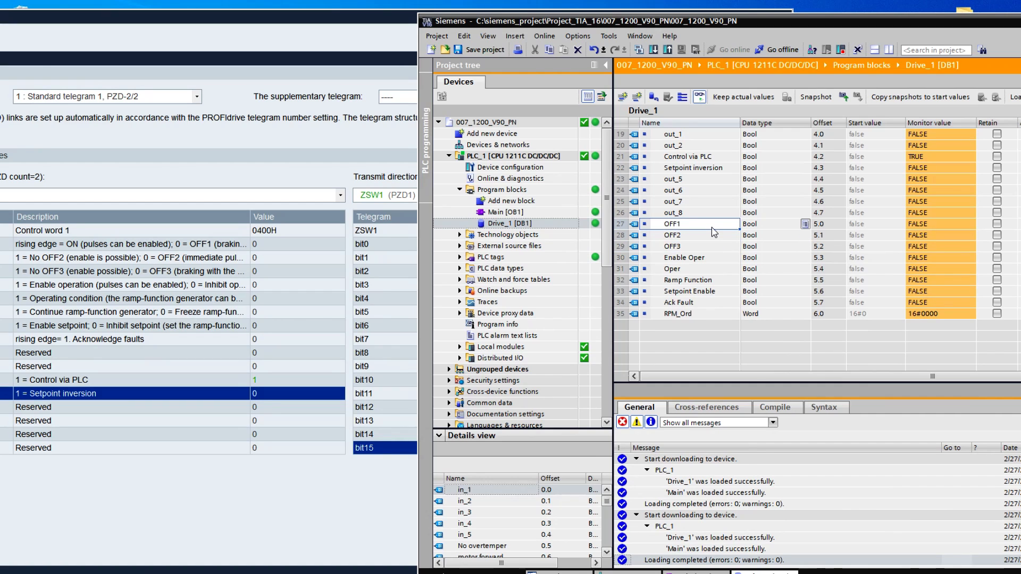
click(702, 237)
click(698, 248)
click(696, 229)
click(703, 236)
click(699, 227)
right_click(696, 236)
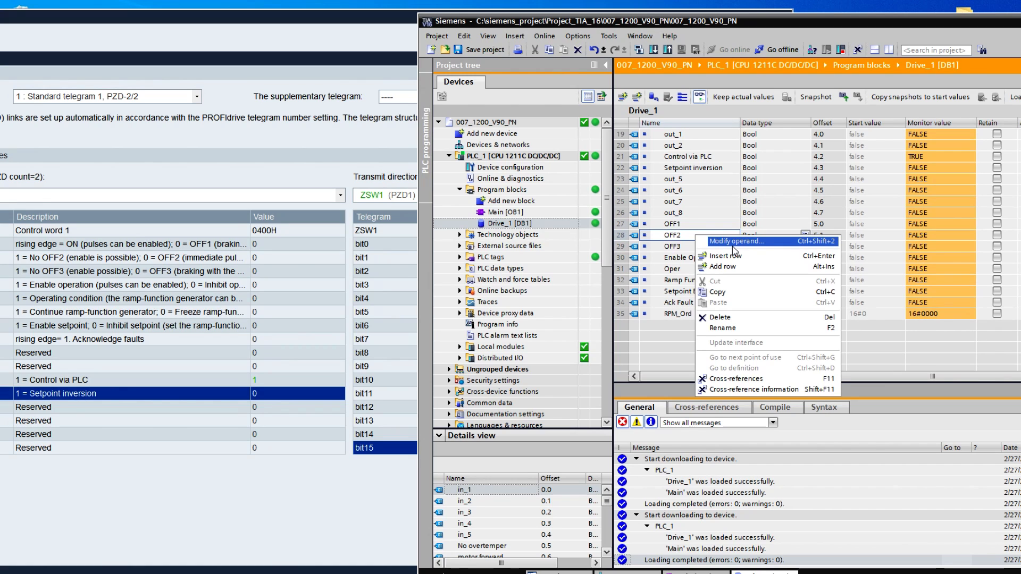
click(734, 242)
text(TRUE)
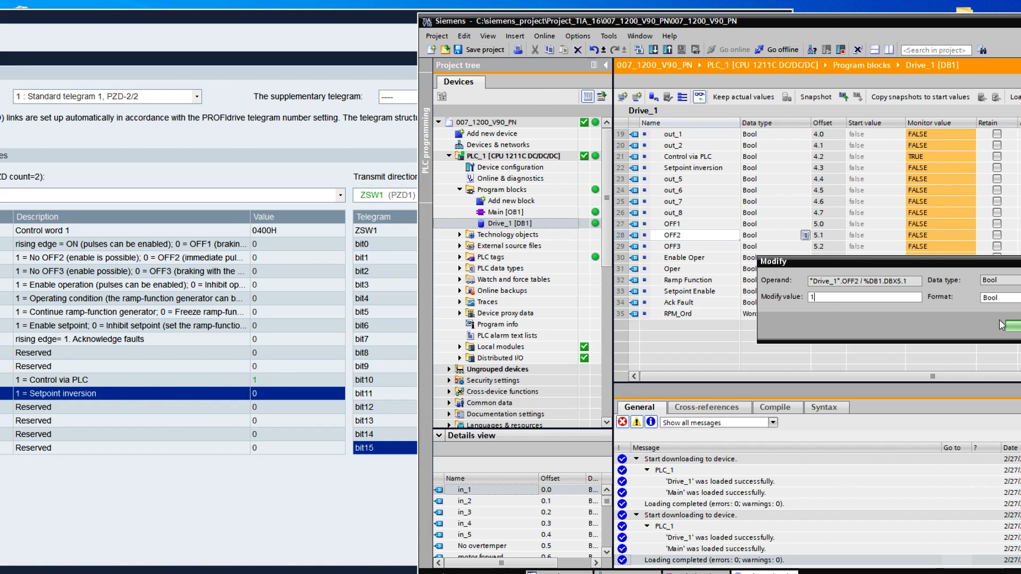
click(1010, 326)
Modify the online value of the OFF3 operand in Drive_1 to 1
click(716, 247)
right_click(716, 247)
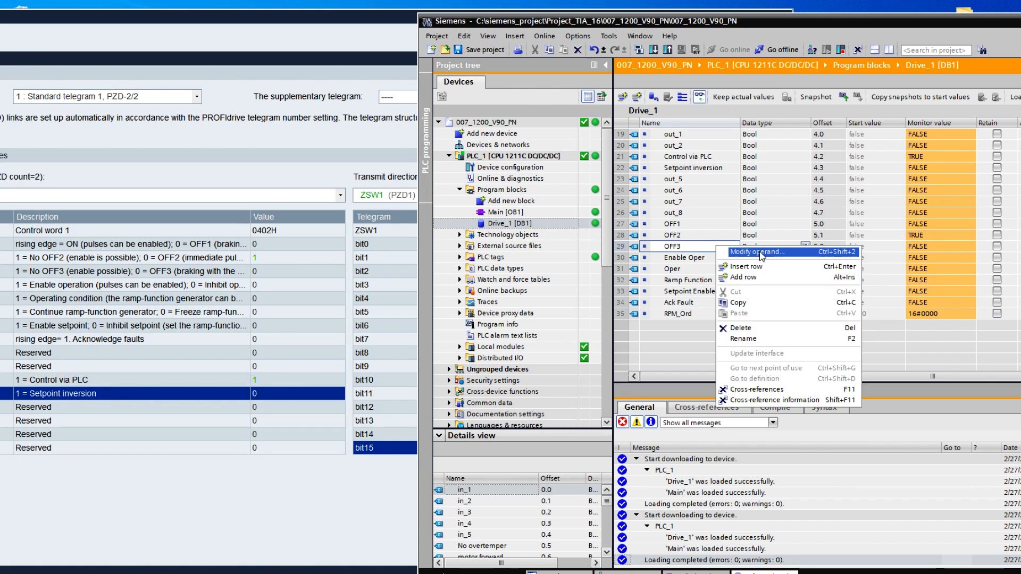
click(766, 252)
click(1013, 325)
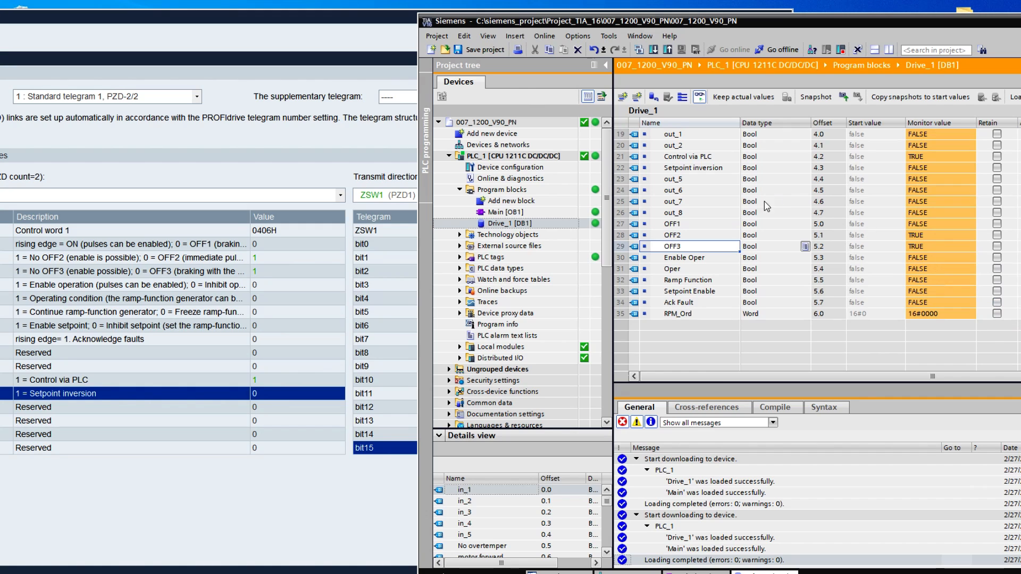
Modify the online value of OFF1 in Drive_1 to 1 and bring V-ASSISTANT's status word table into view
click(688, 225)
right_click(690, 228)
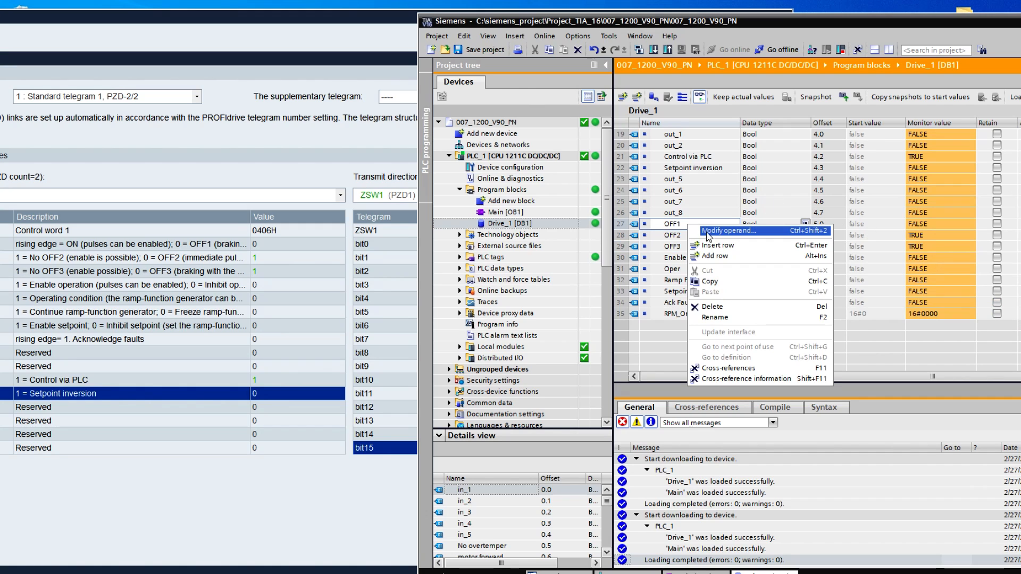
click(710, 237)
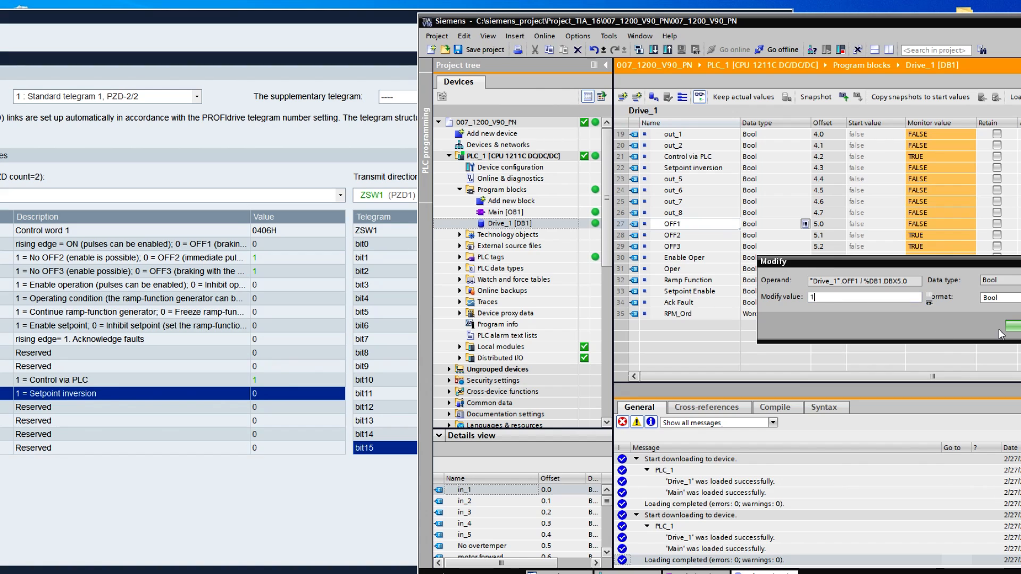
click(1012, 326)
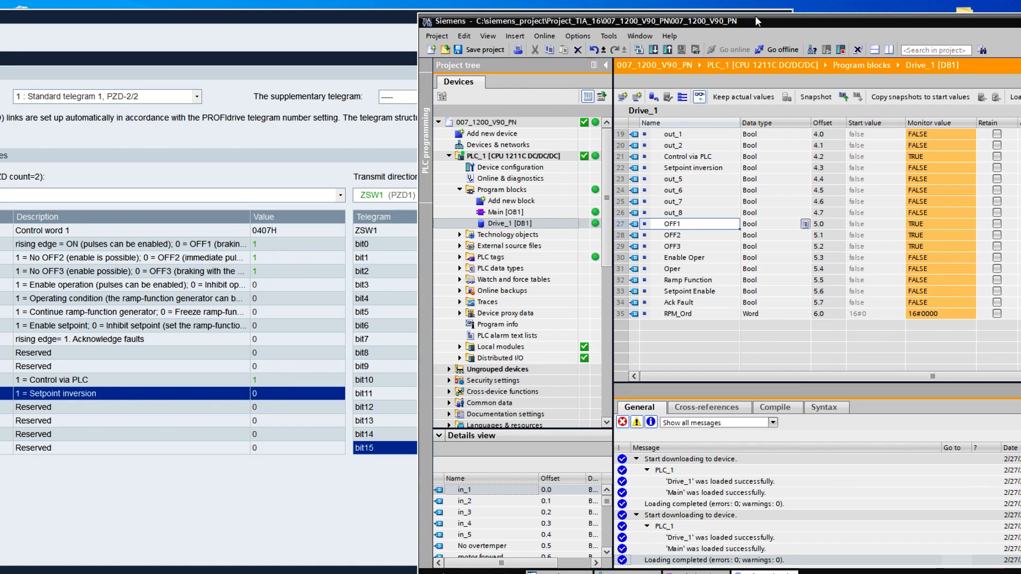
drag(396, 23, 8, 25)
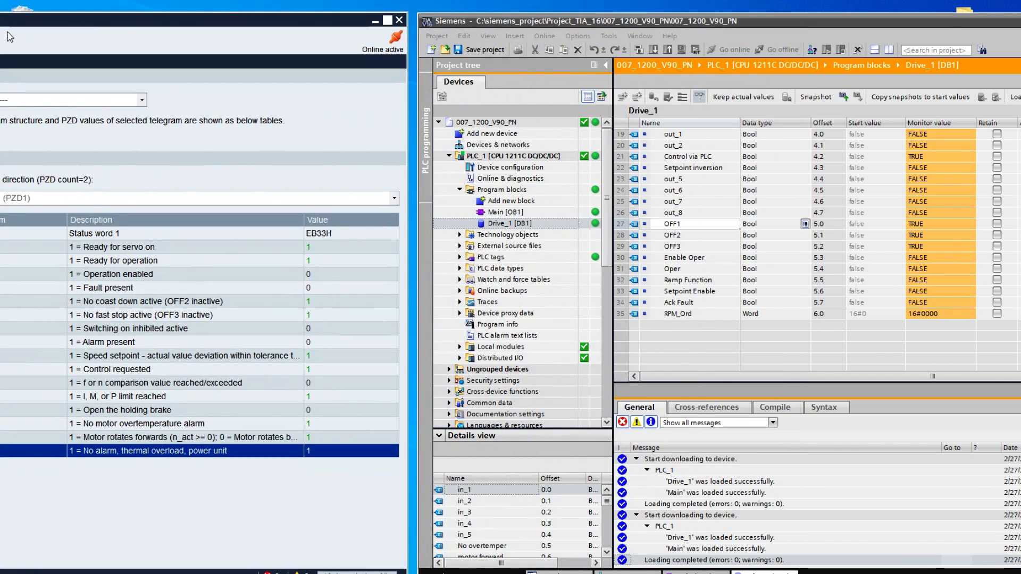
Modify the online value of the OFF3 operand in Drive_1 to FALSE
right_click(700, 226)
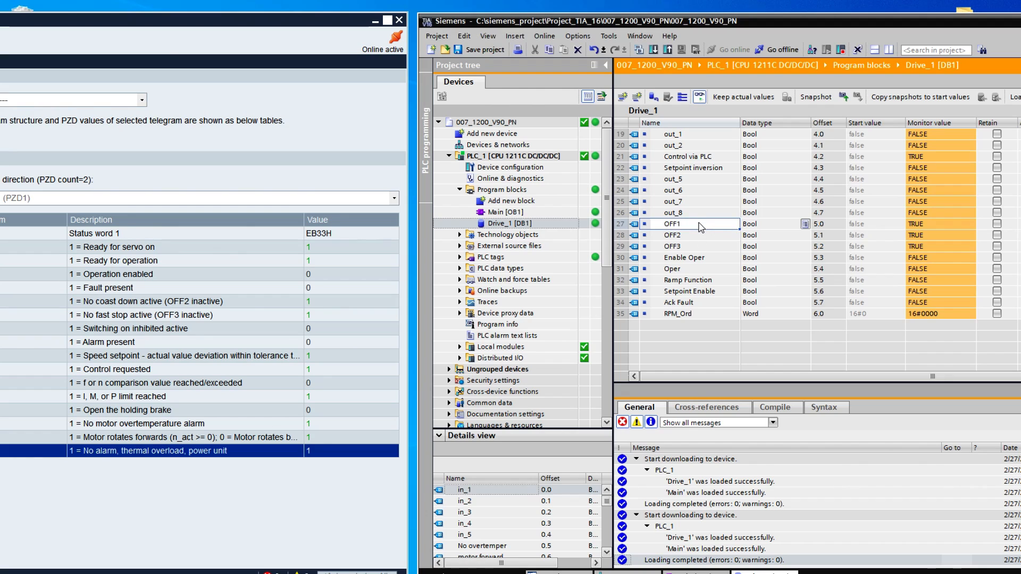
click(683, 235)
click(680, 247)
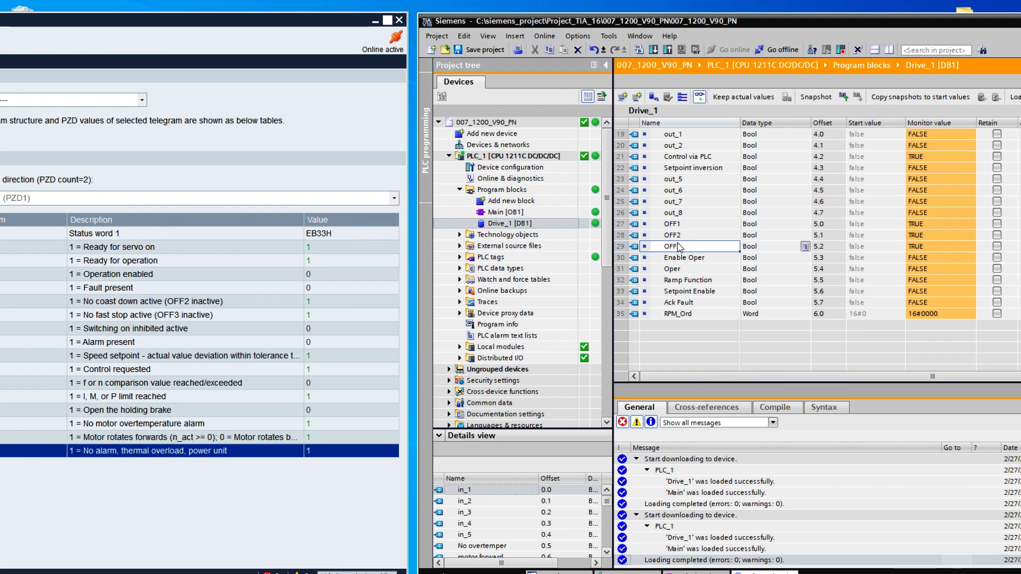
right_click(680, 244)
click(706, 250)
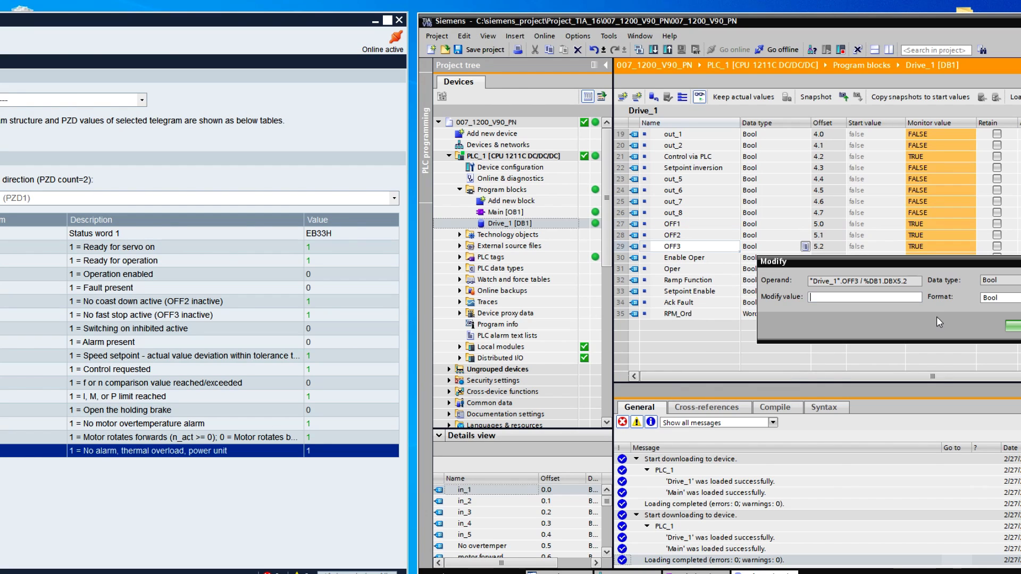
click(1013, 326)
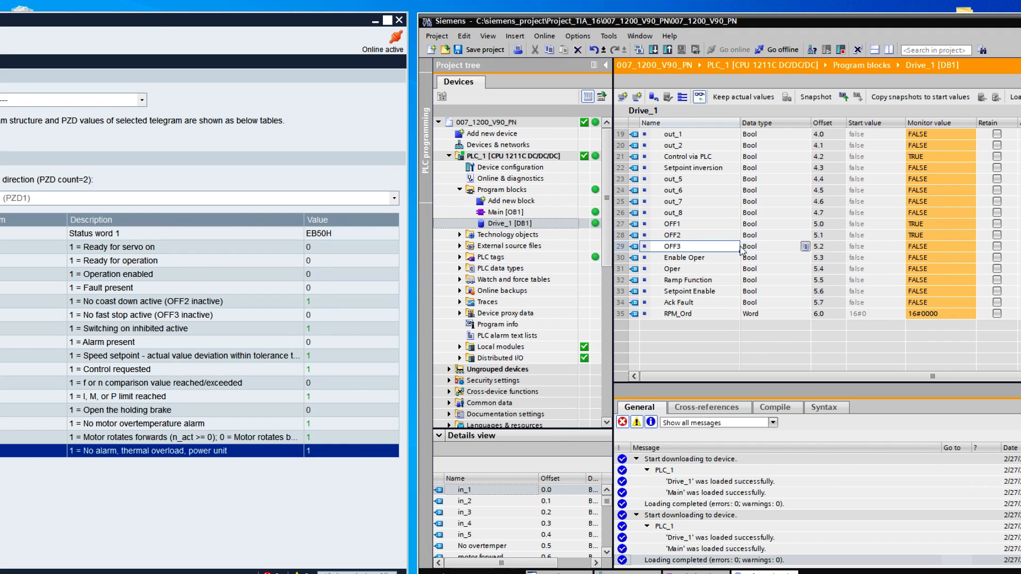
Modify the online value of the OFF3 operand in Drive_1 to TRUE
right_click(708, 250)
click(728, 265)
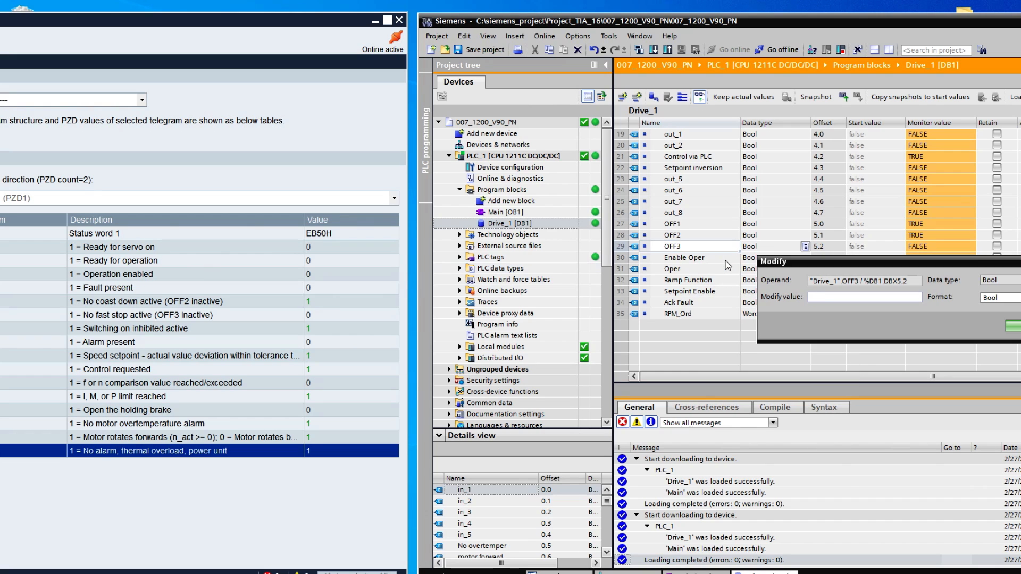
key(Return)
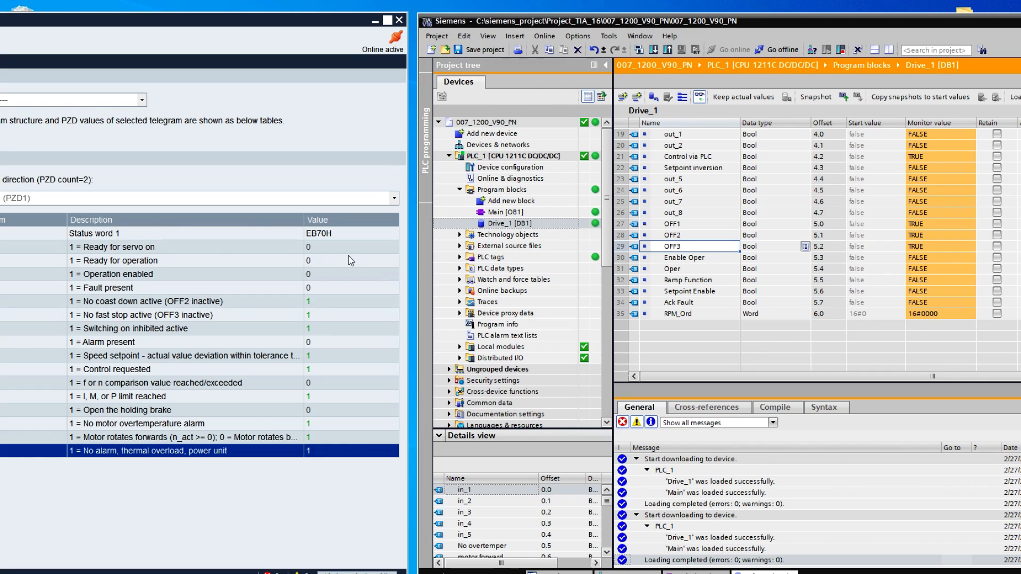
Modify the online value of the OFF1 operand in Drive_1 to 0 and back to TRUE
click(695, 226)
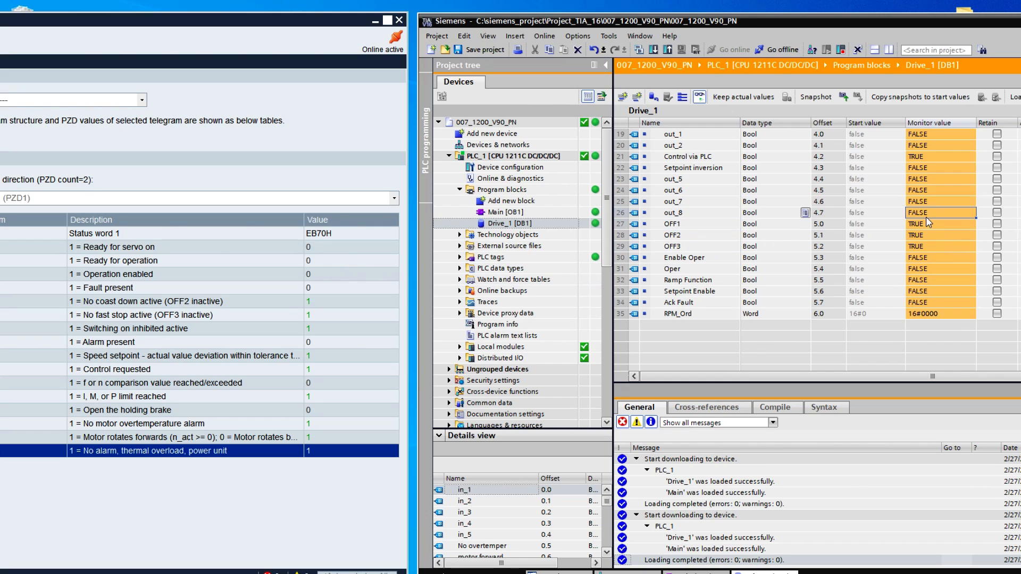
right_click(690, 230)
click(715, 236)
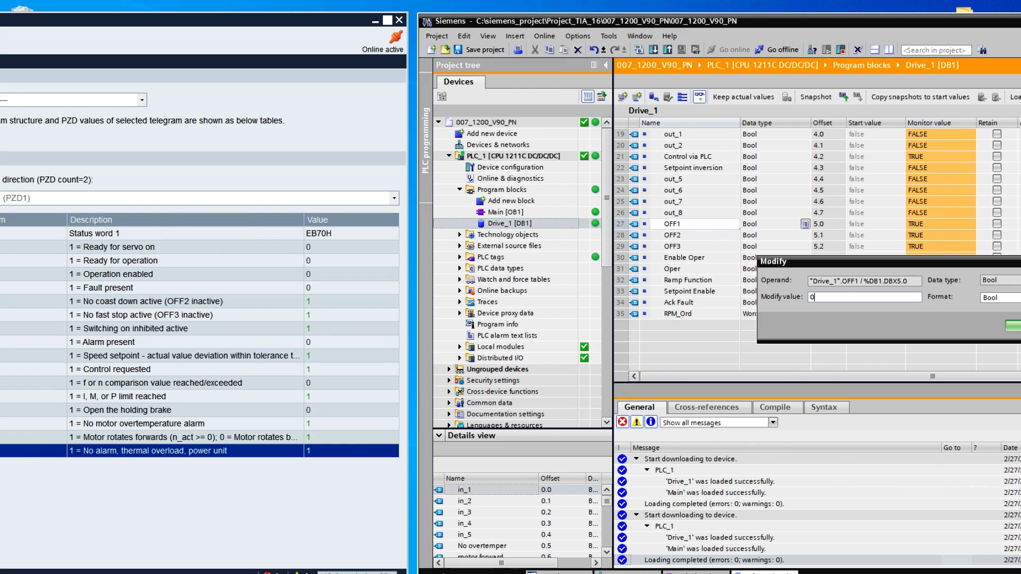
key(Return)
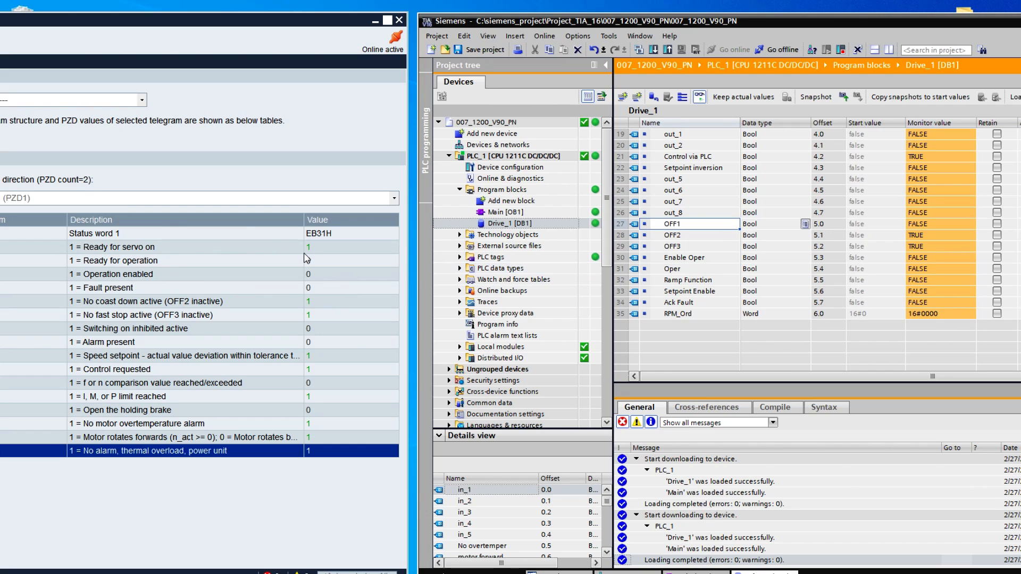
right_click(685, 226)
click(717, 235)
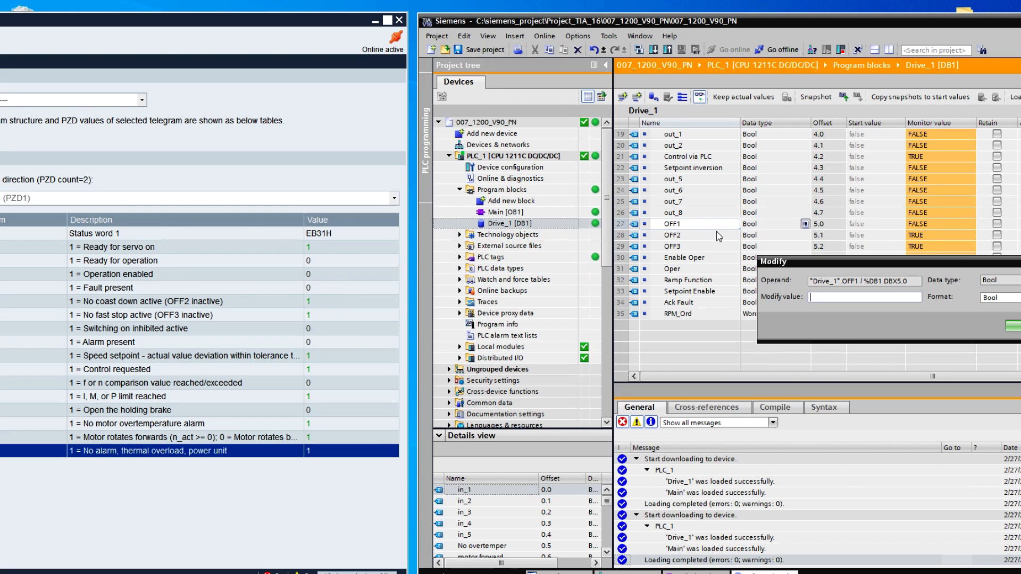
text(true)
key(Return)
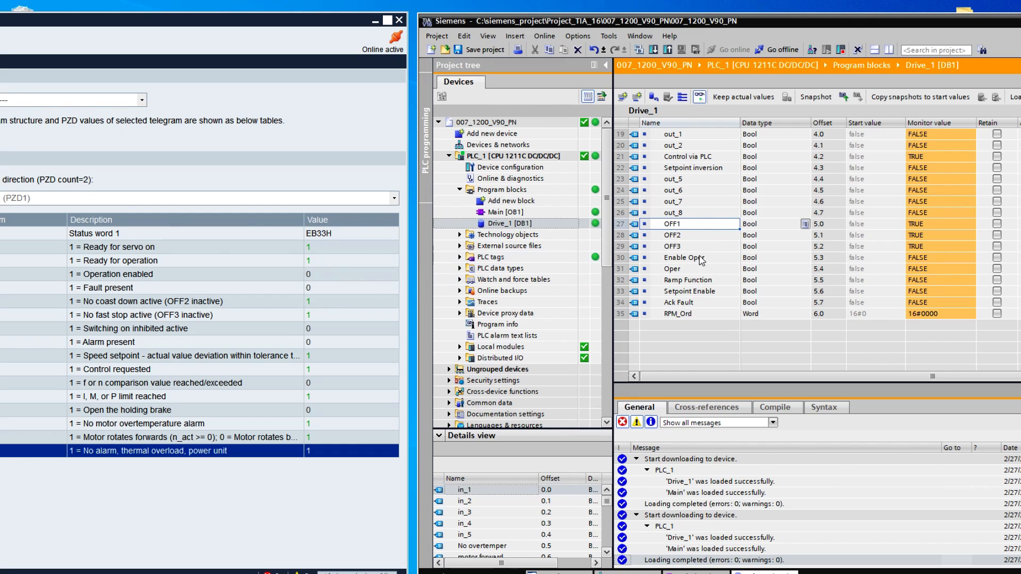
Modify the online value of the OFF2 operand in Drive_1 to FALSE and back to 1
right_click(704, 237)
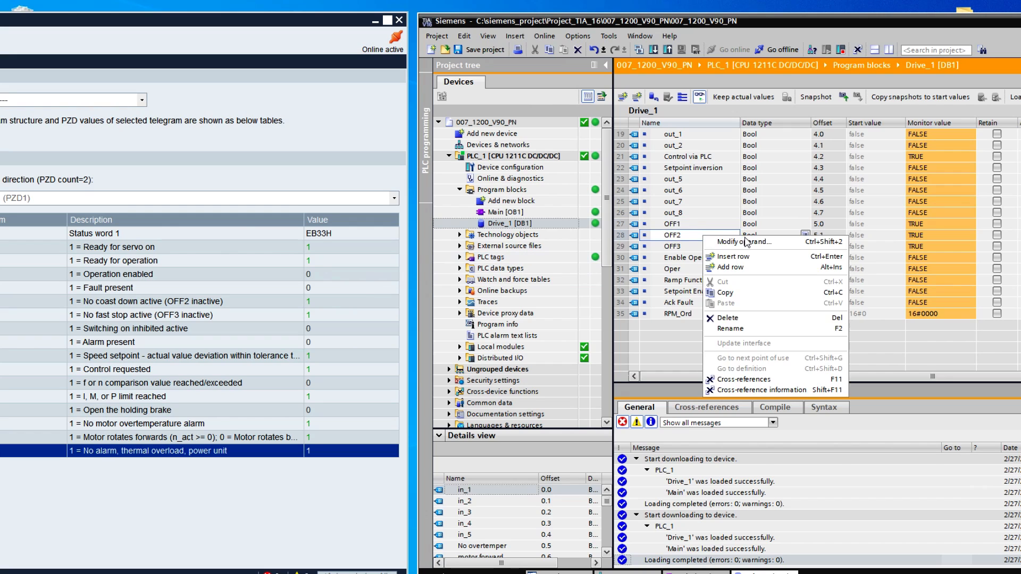
click(747, 242)
text(false)
key(Return)
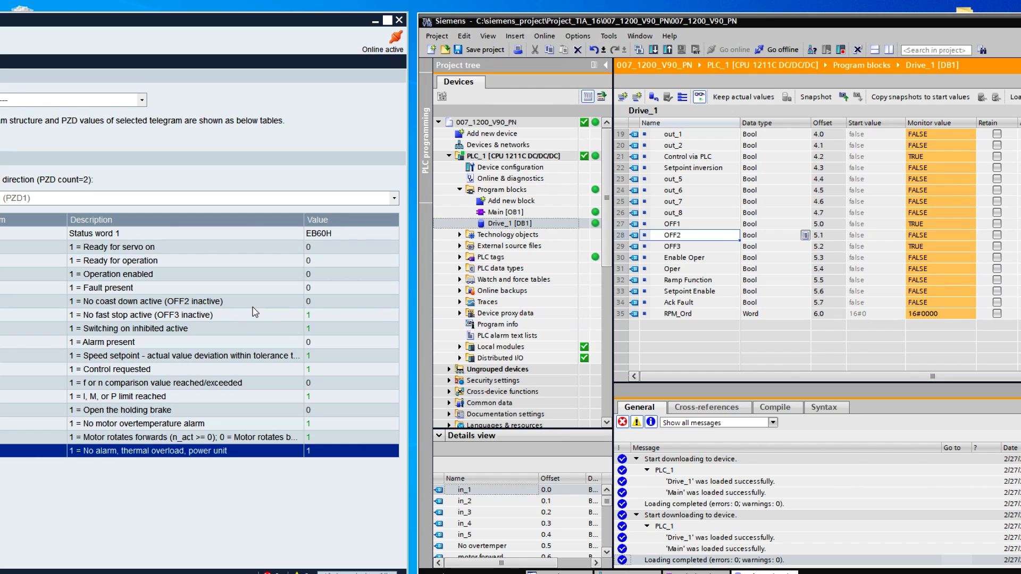
right_click(703, 241)
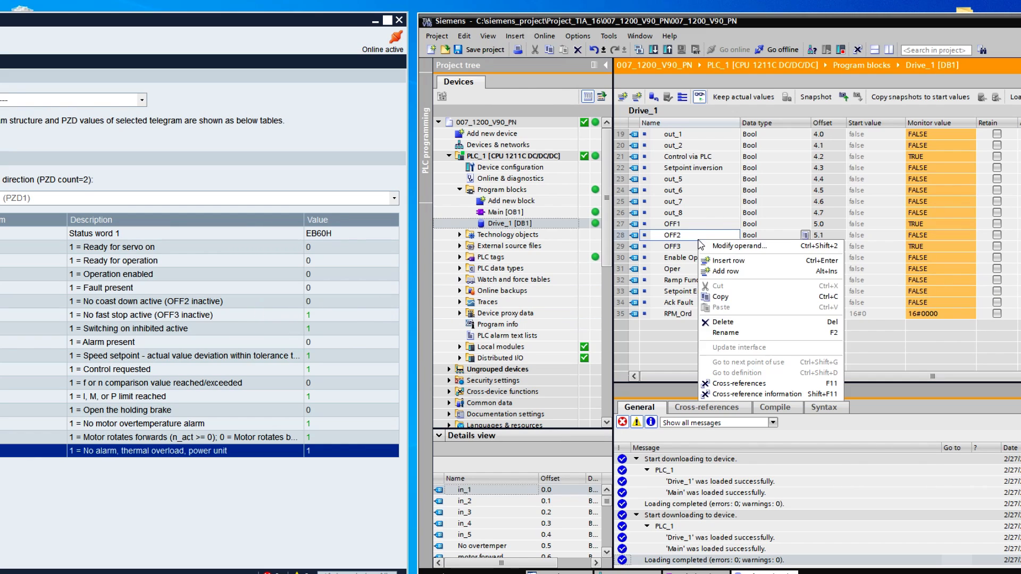
click(722, 248)
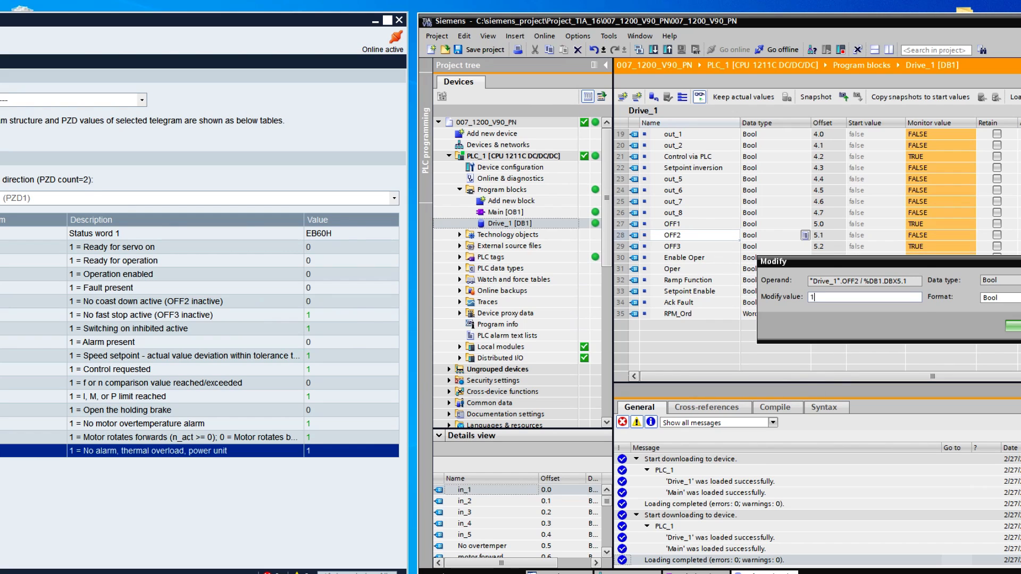
key(Return)
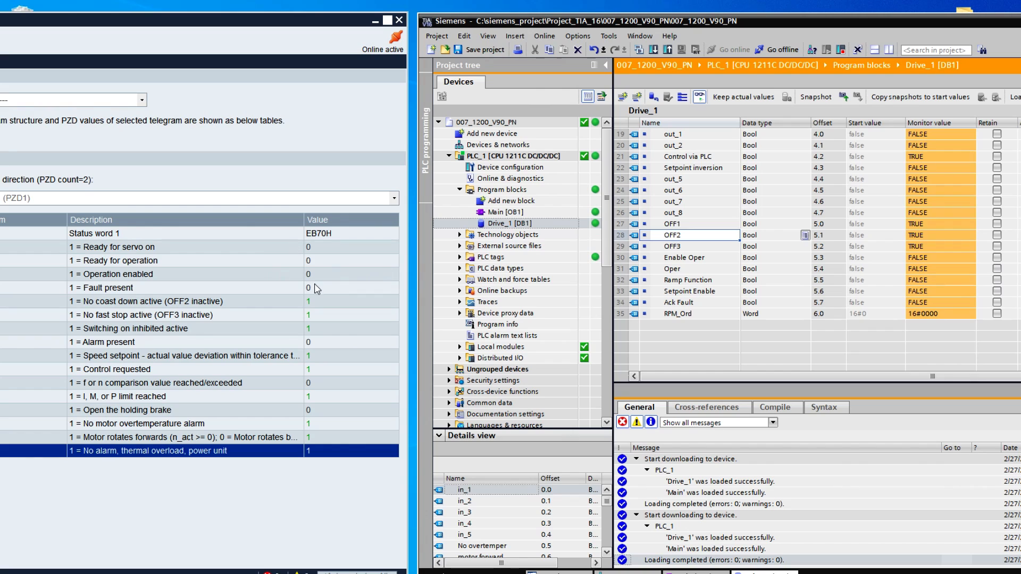
Give OFF1 in Drive_1 a new rising edge by modifying its online value to 0 and back to 1
right_click(721, 224)
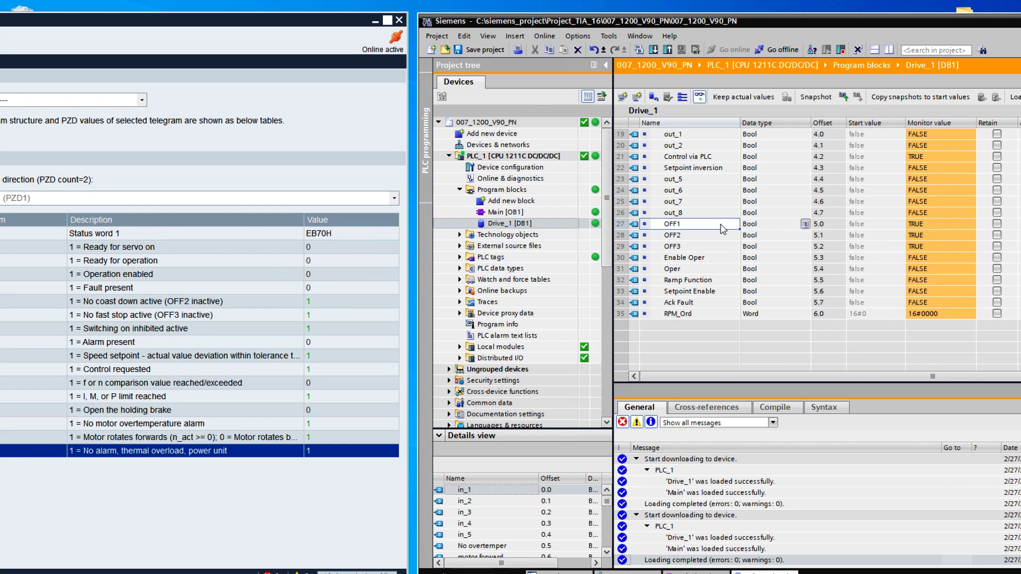
click(763, 231)
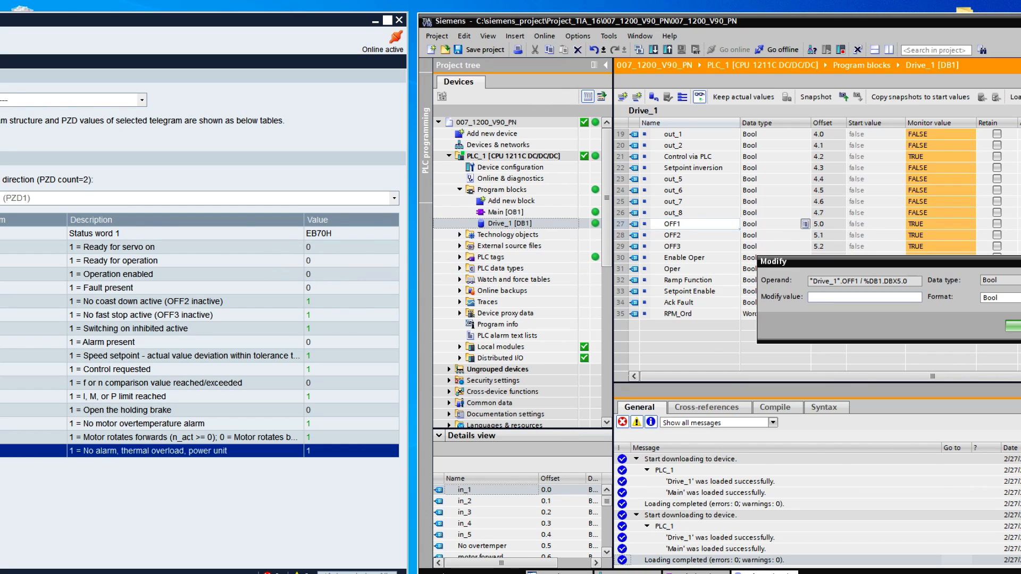
text(0)
key(Return)
right_click(728, 231)
click(752, 236)
text(1)
key(Return)
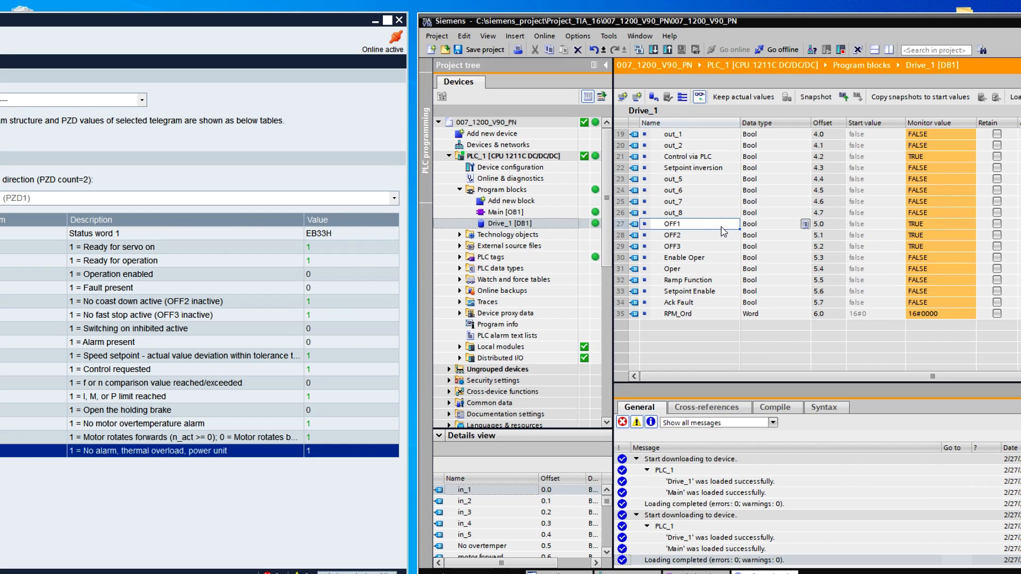
click(701, 237)
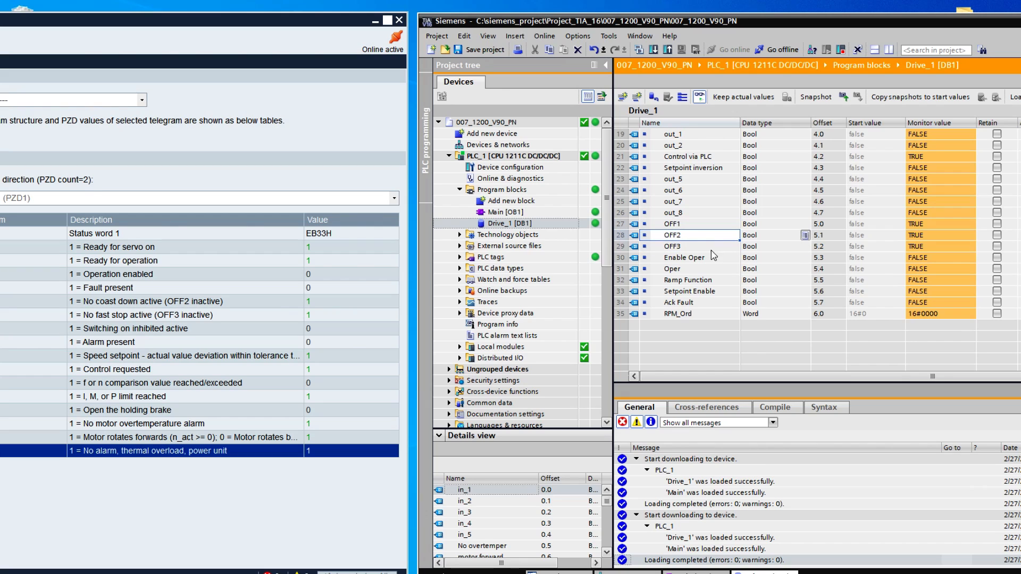
click(711, 247)
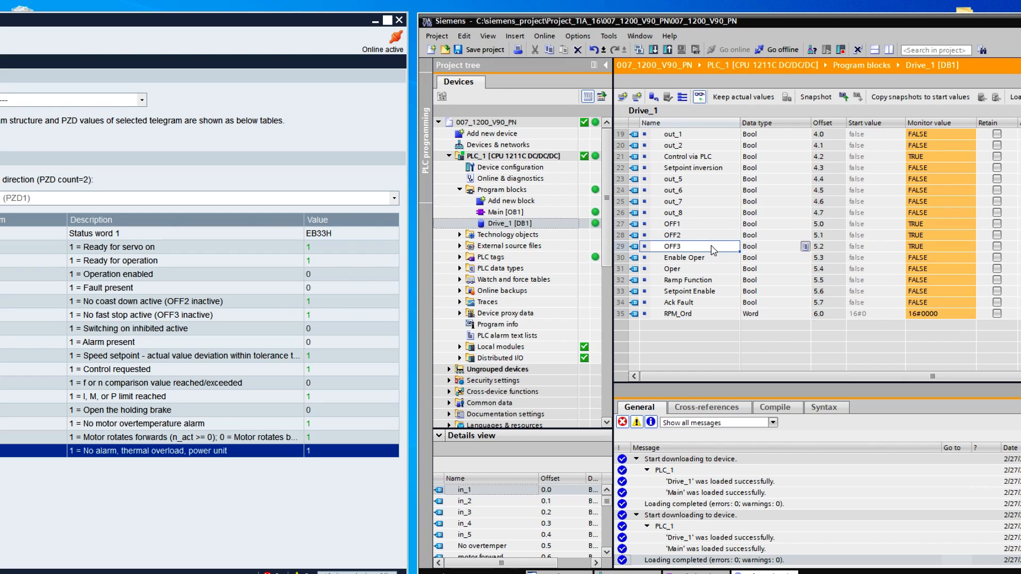
click(711, 216)
click(711, 229)
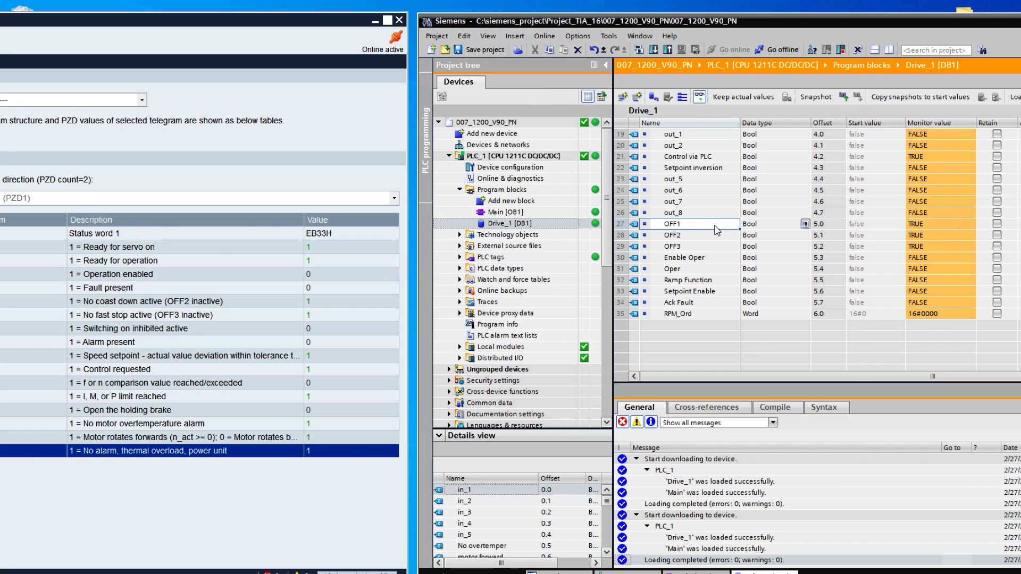
Switch OFF1 in Drive_1 off and on again by modifying its online value to 0 and back to TRUE
right_click(715, 229)
click(743, 234)
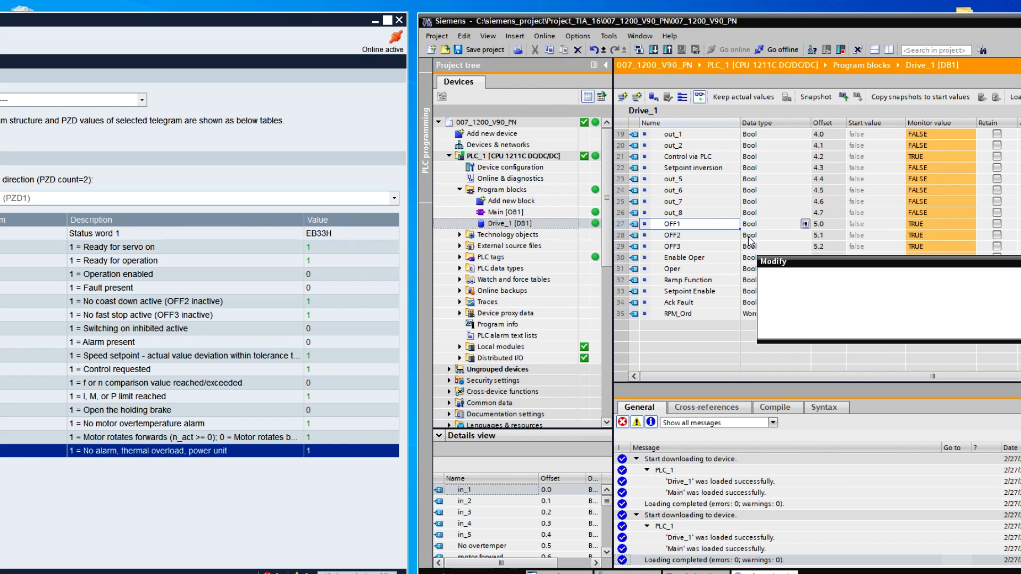
text(0)
key(Return)
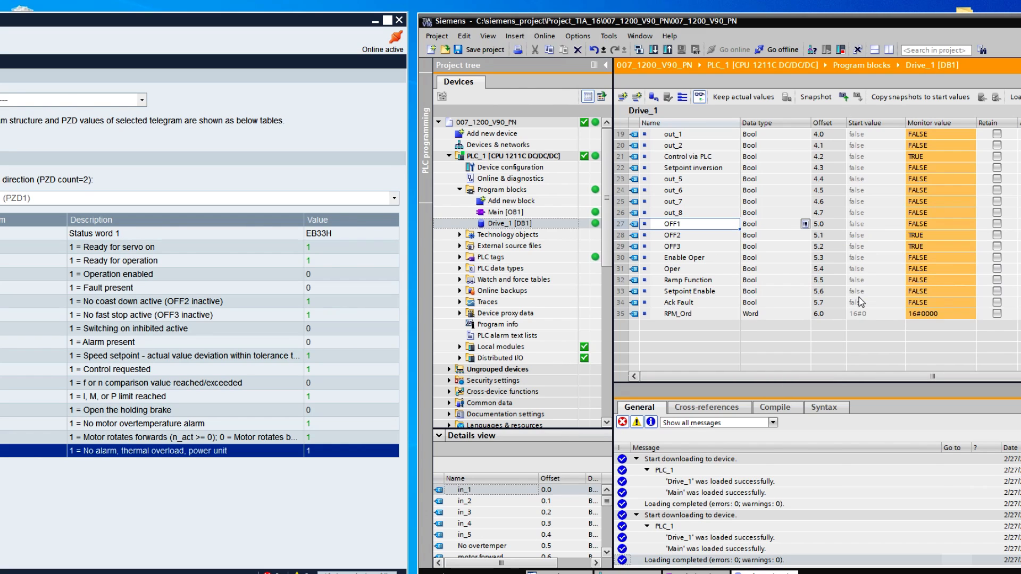
right_click(692, 228)
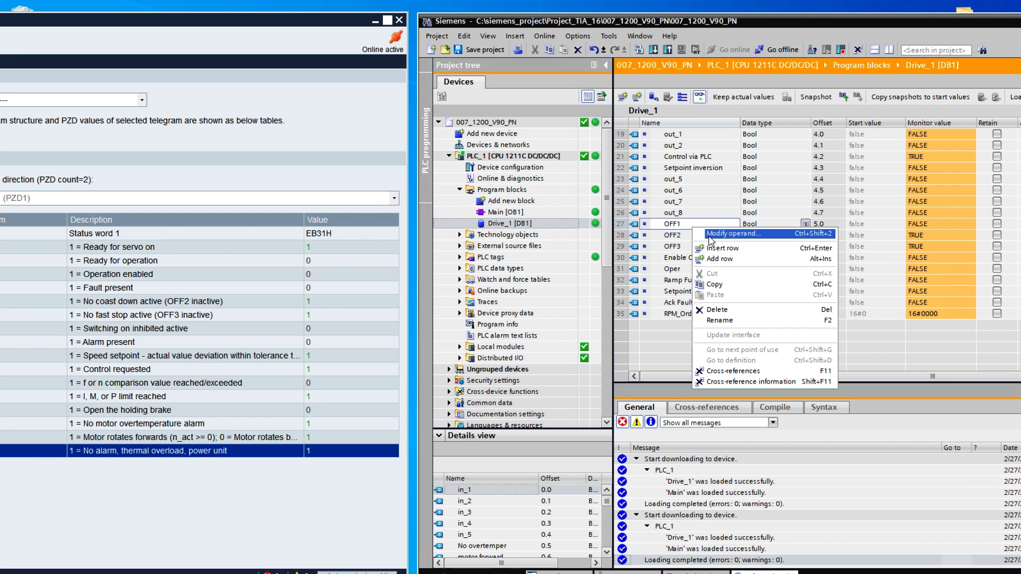
click(713, 234)
key(Return)
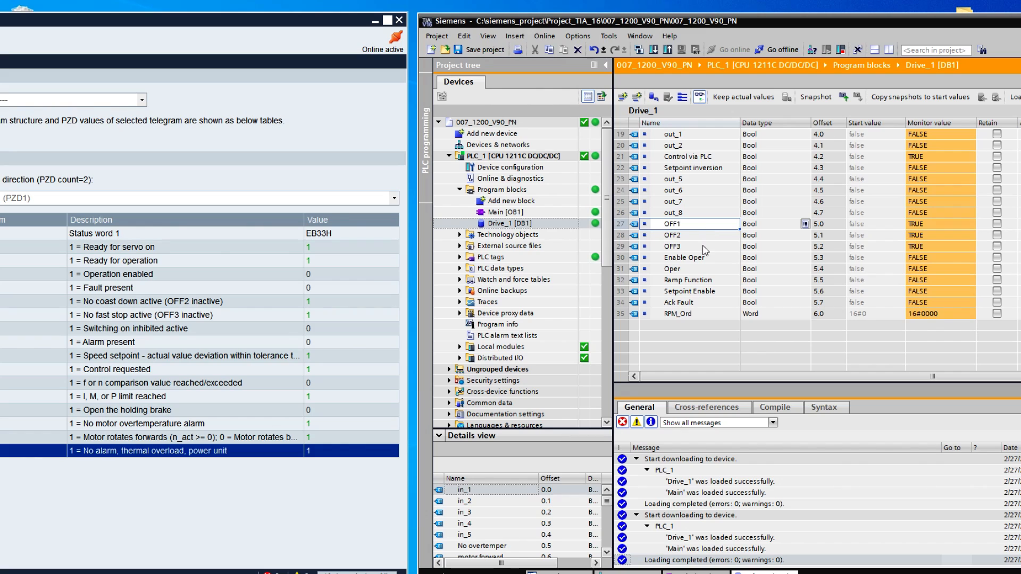
Modify the online value of the Enable Oper operand in Drive_1 to 1
key(Down)
key(Down)
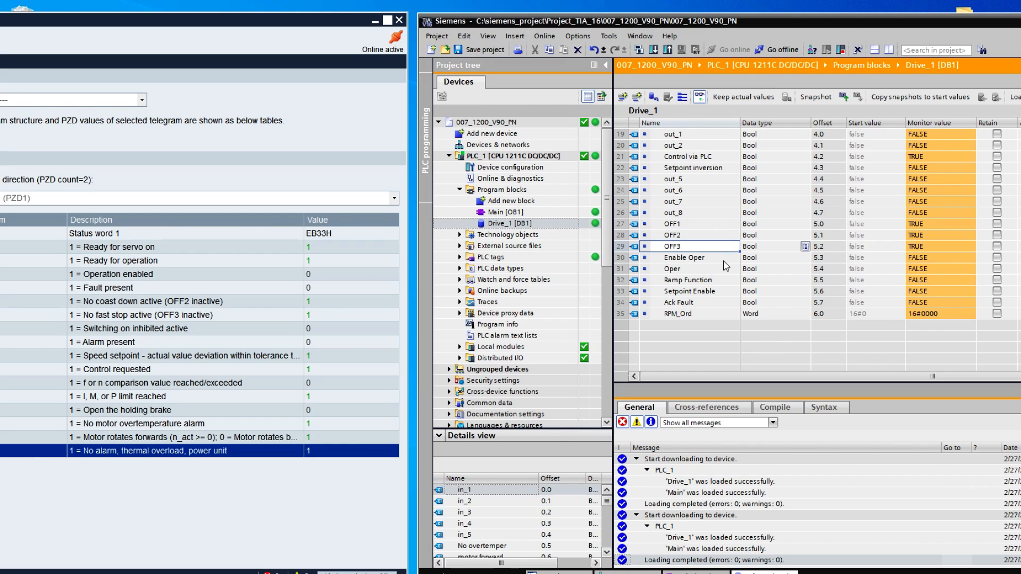
click(711, 260)
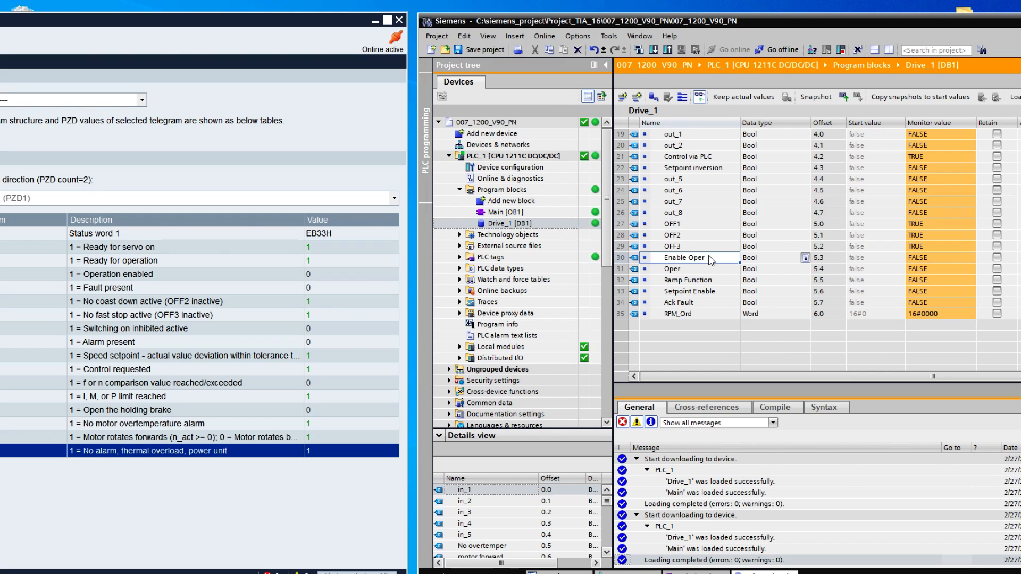
right_click(711, 259)
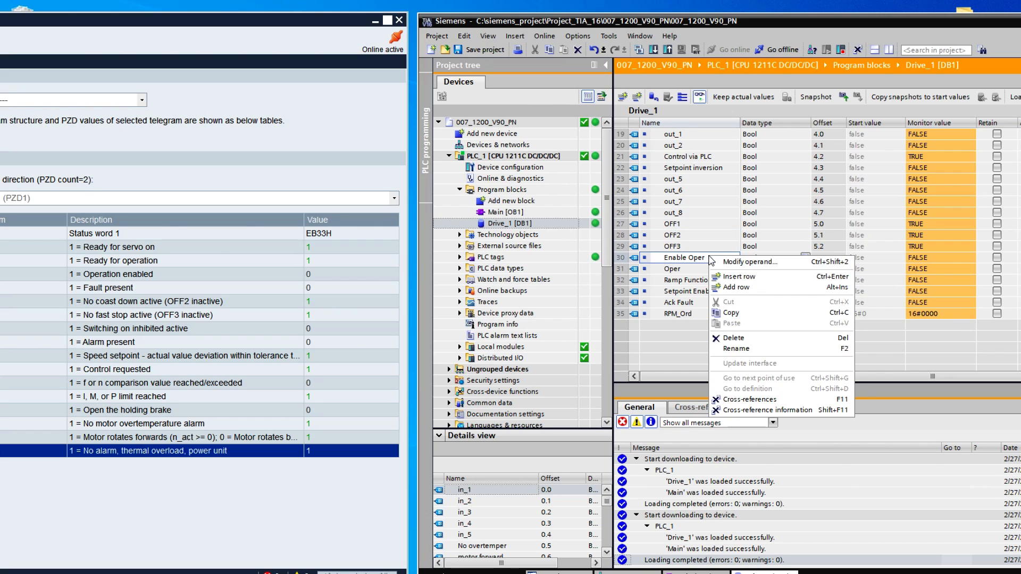
click(750, 262)
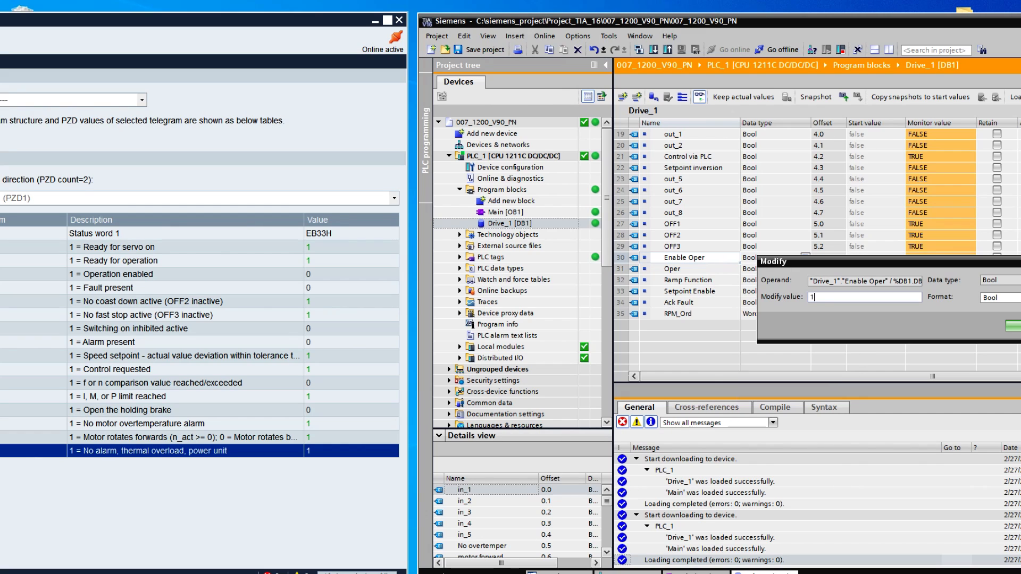
key(Return)
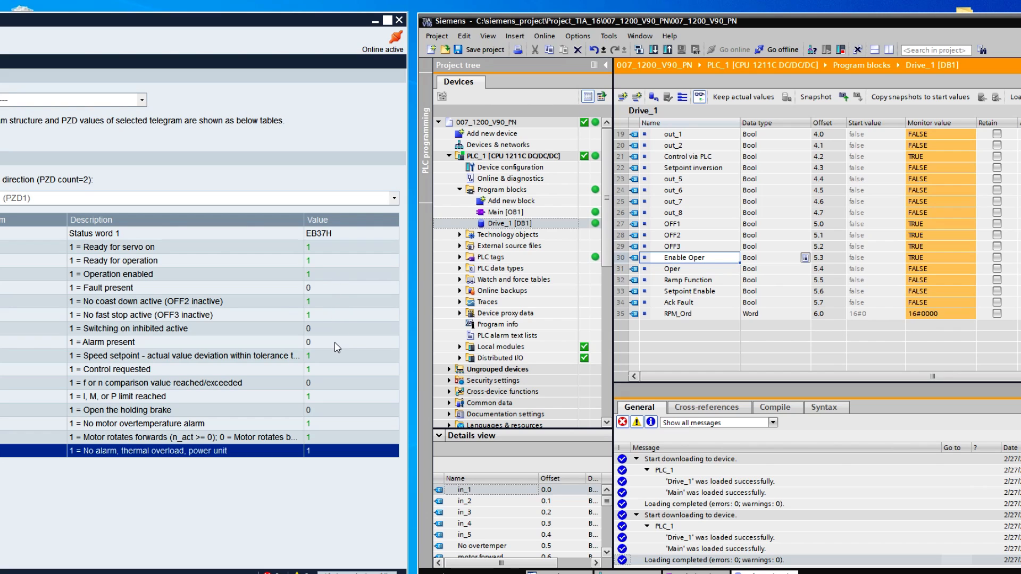
Modify the online value of the Oper operand in Drive_1 to 1
click(696, 270)
right_click(697, 270)
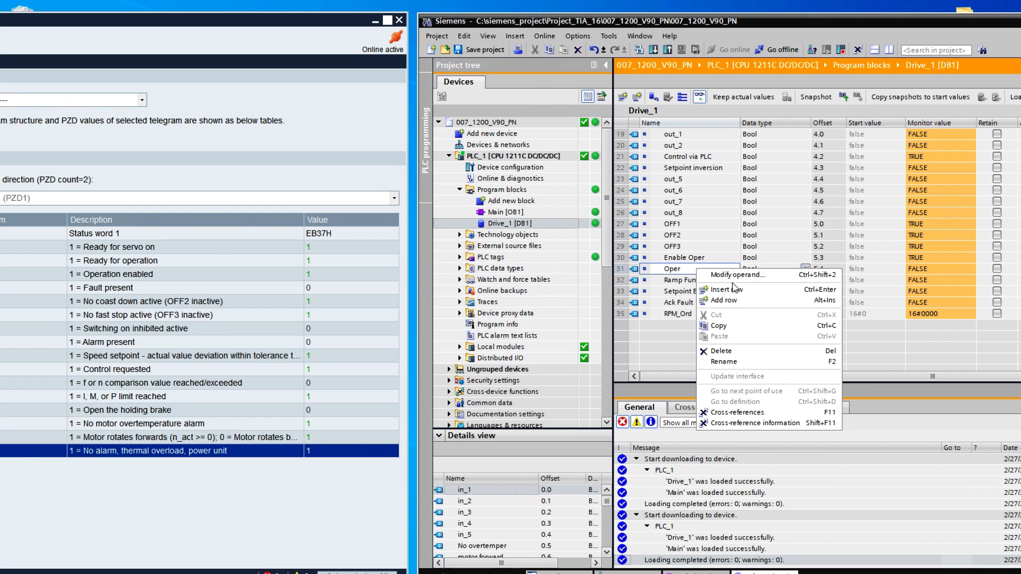
click(742, 276)
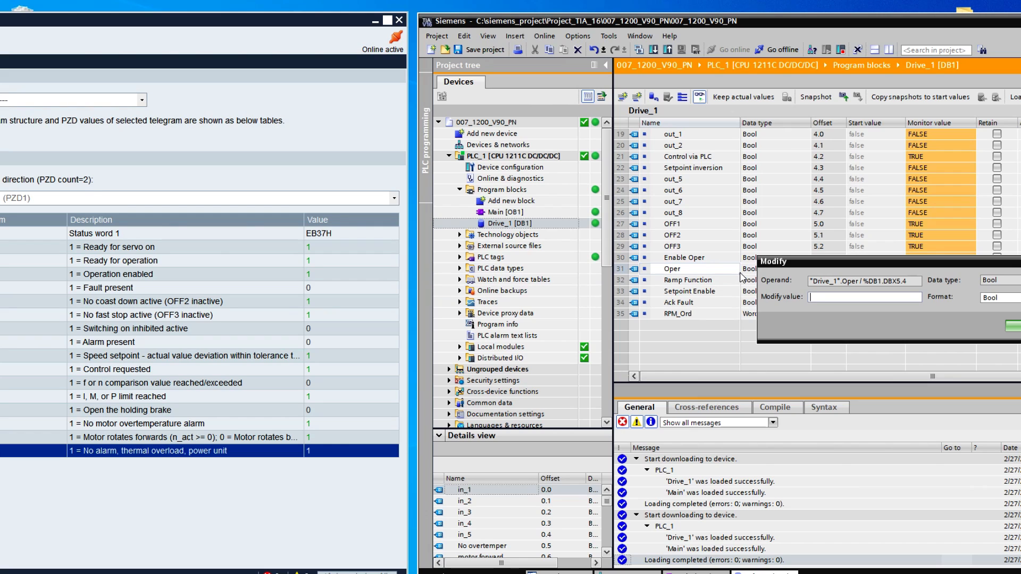
text(1)
key(Return)
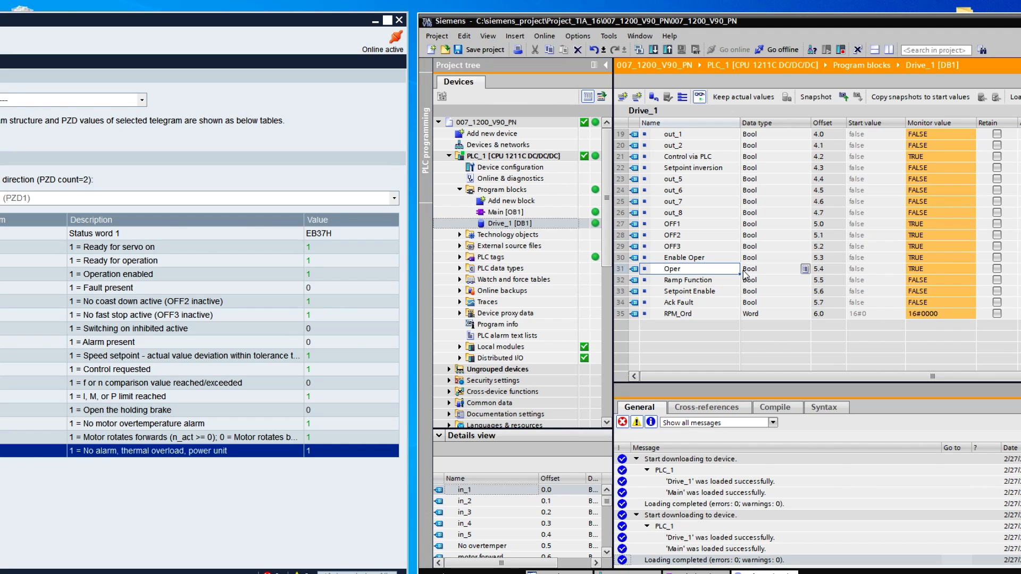
Modify the online value of the speed setpoint word RPM_Ord in Drive_1 to hexadecimal 100
click(676, 315)
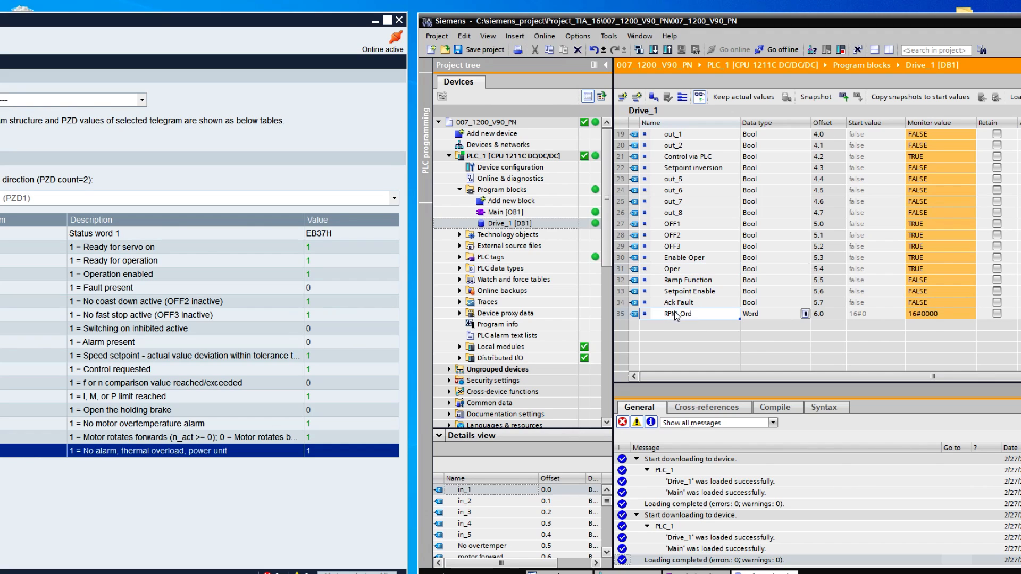
right_click(715, 319)
click(739, 321)
text(100)
key(Return)
Compare the monitor value of the actual speed word Real_RPM with the setpoint word RPM_Ord in Drive_1
click(693, 168)
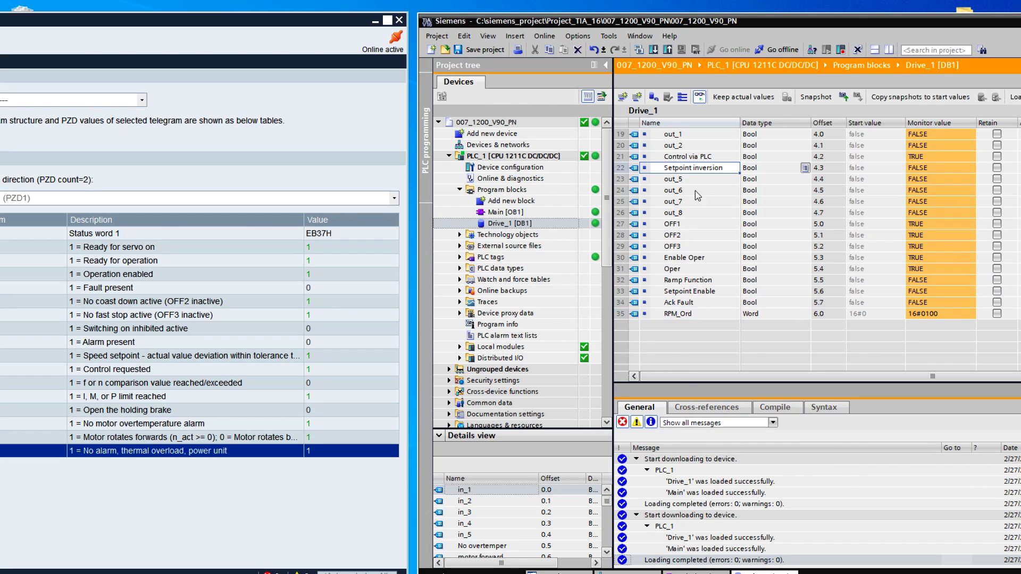
scroll(717, 267, up, 1)
click(692, 160)
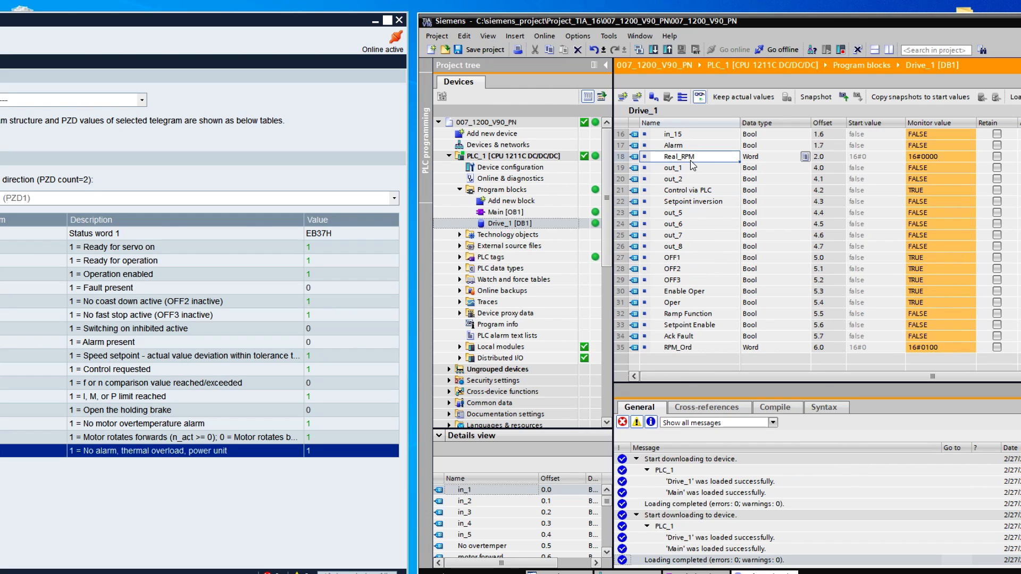
click(706, 349)
click(697, 158)
Bring the V-ASSISTANT window fully into view and display NSOLL_A (PZD2) for the telegram's receptive direction
drag(82, 22, 639, 25)
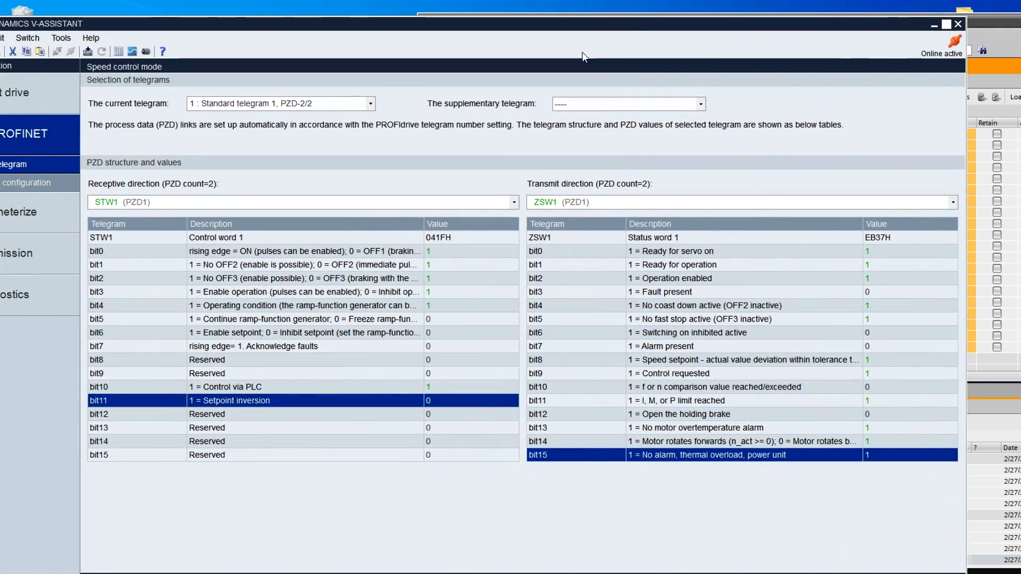
click(364, 206)
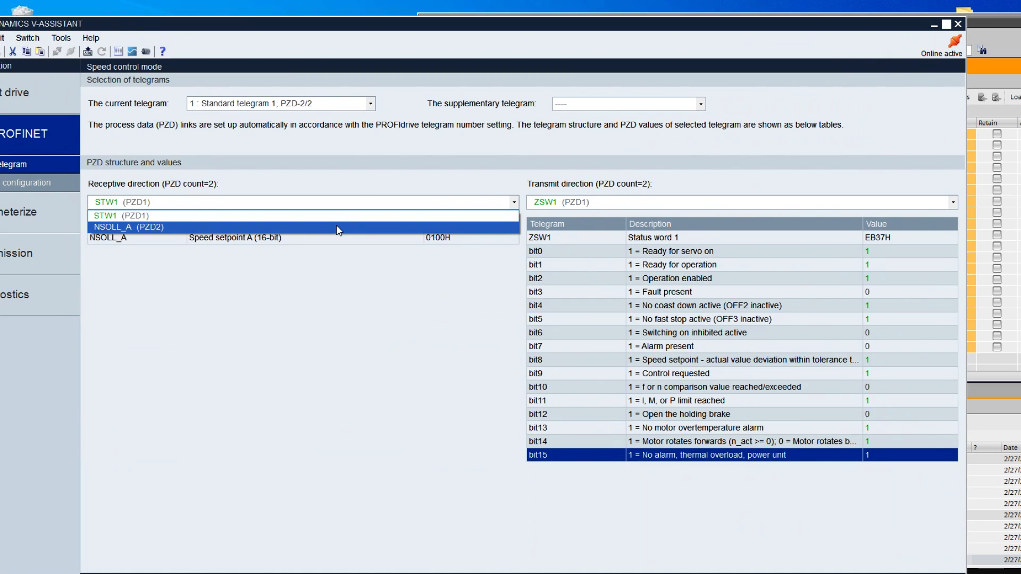
Display NIST_A (PZD2) for the transmit direction and compare the actual speed value with the NSOLL_A setpoint
click(338, 227)
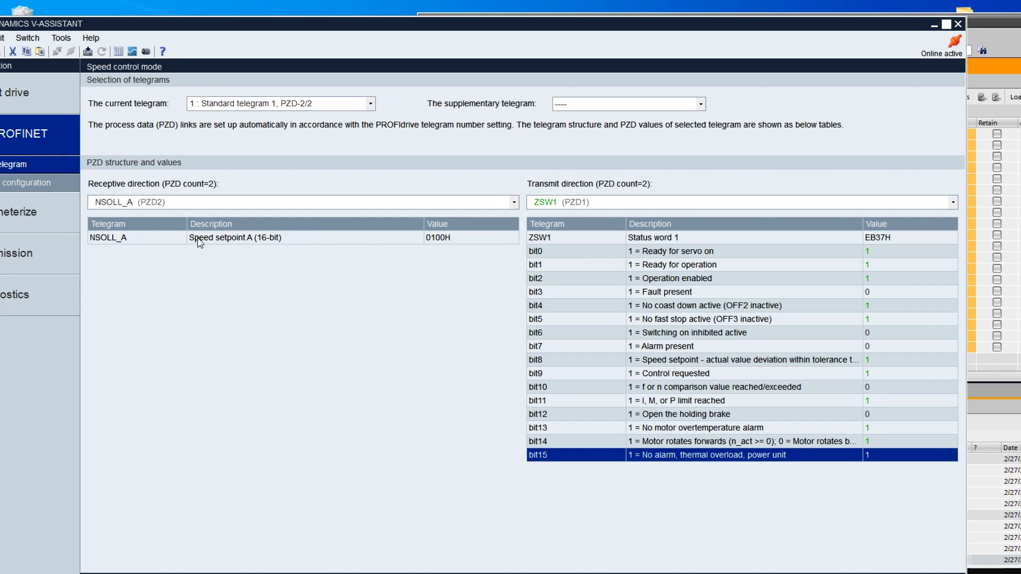
click(228, 243)
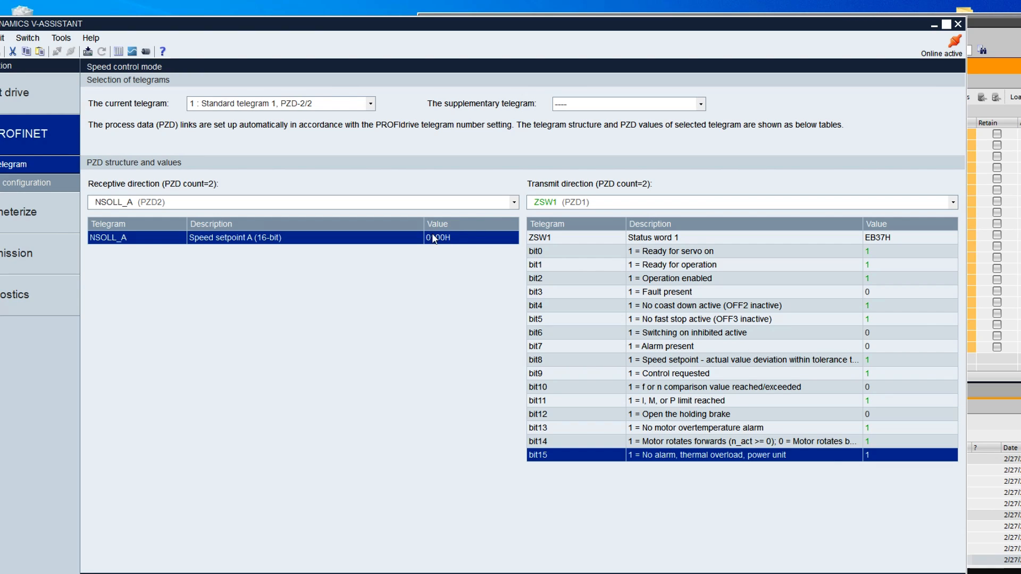
click(589, 203)
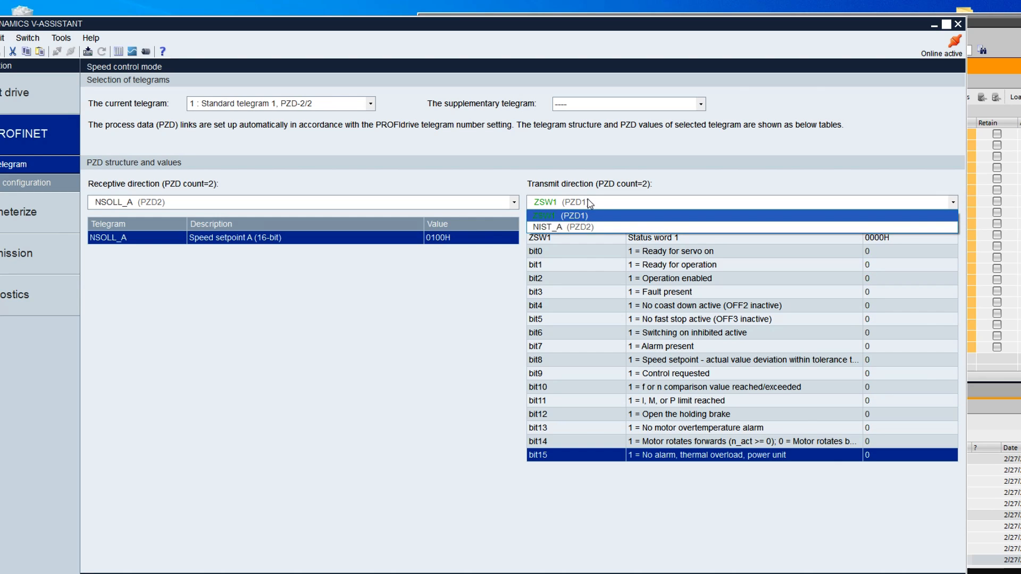
click(581, 228)
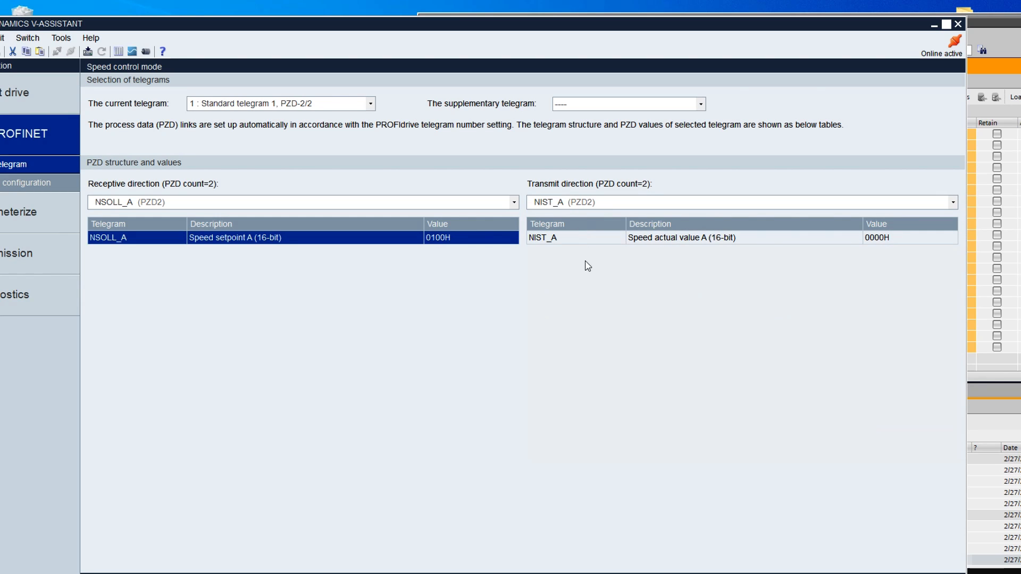
click(660, 242)
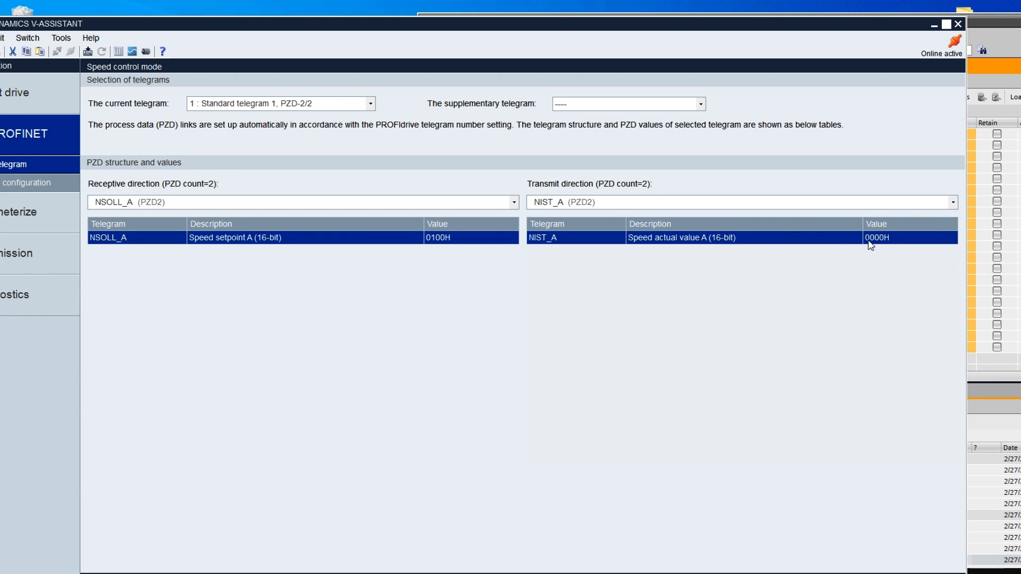
Check the ZSW1 (PZD1) status word bits for the transmit direction, including bit3 and bit12, and return to NIST_A (PZD2)
click(682, 203)
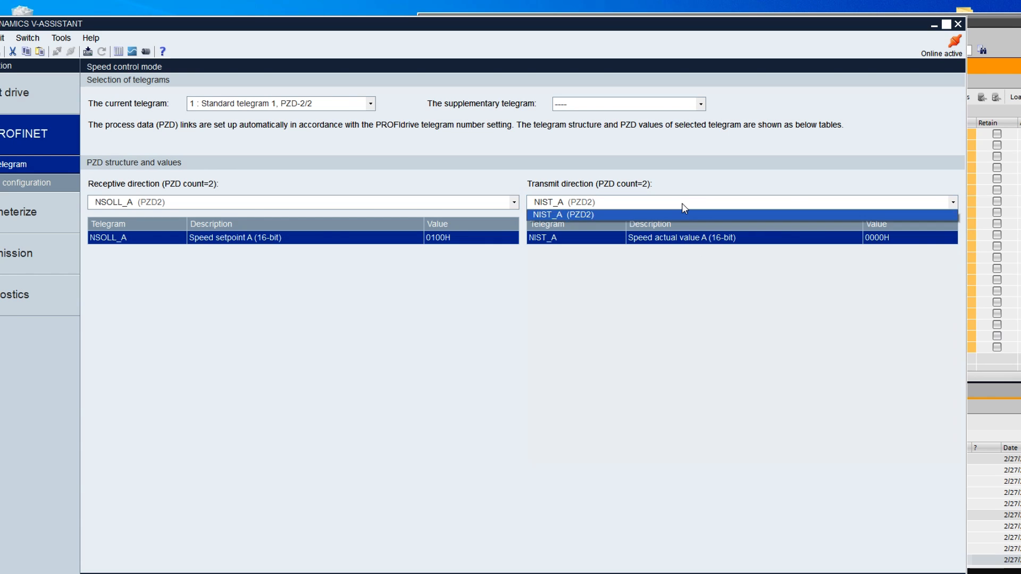
click(683, 211)
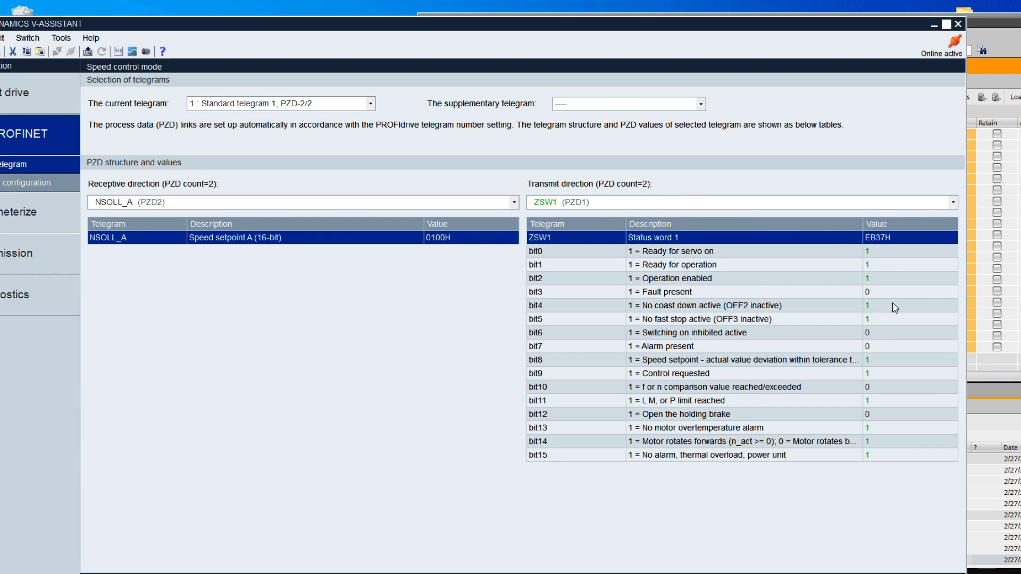
click(874, 415)
click(745, 292)
click(685, 202)
click(656, 221)
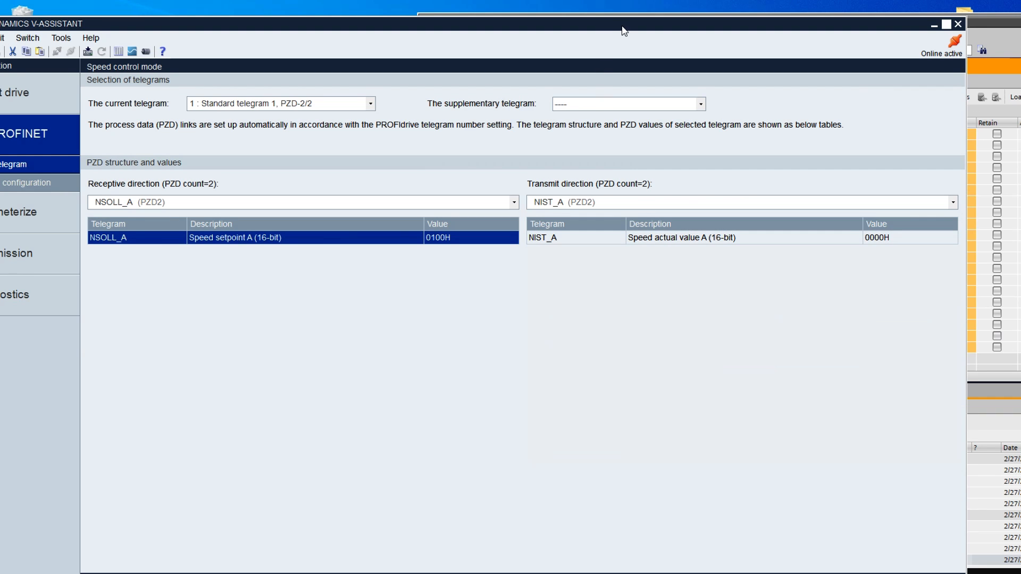
Display STW1 (PZD1) for the receptive direction and arrange the windows so its values sit beside the TIA Portal project
drag(621, 25, 581, 28)
click(314, 201)
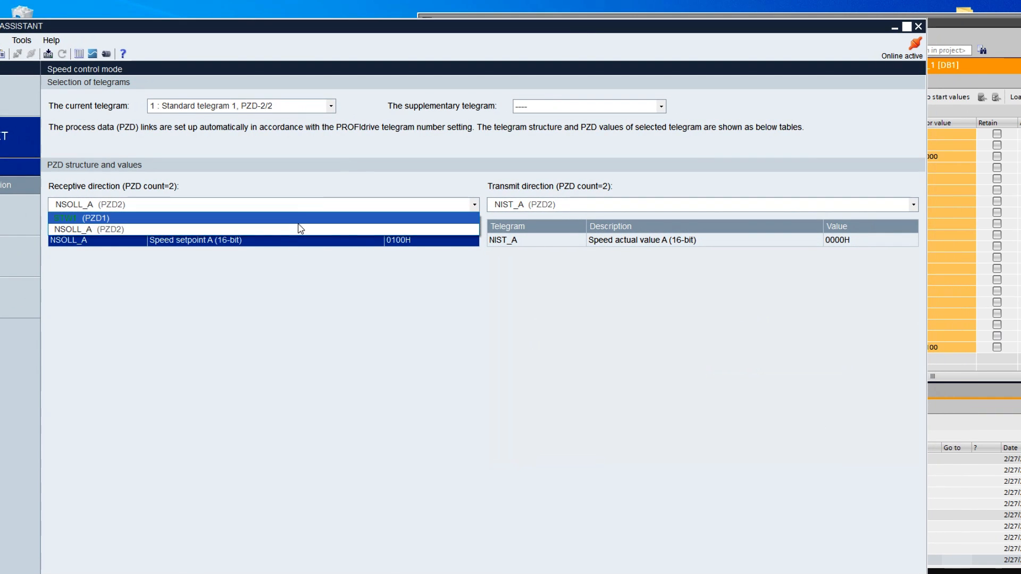
click(302, 220)
drag(489, 31, 356, 16)
mouse_move(854, 17)
mouse_down()
mouse_move(849, 2)
mouse_move(849, 10)
mouse_up()
double_click(849, 10)
double_click(612, 10)
drag(662, 35, 897, 29)
In TIA Portal, review the Enable Oper, Oper, Ramp Function and Setpoint Enable bits in Drive_1 against the control word
click(649, 223)
scroll(650, 223, up, 1)
scroll(651, 223, down, 2)
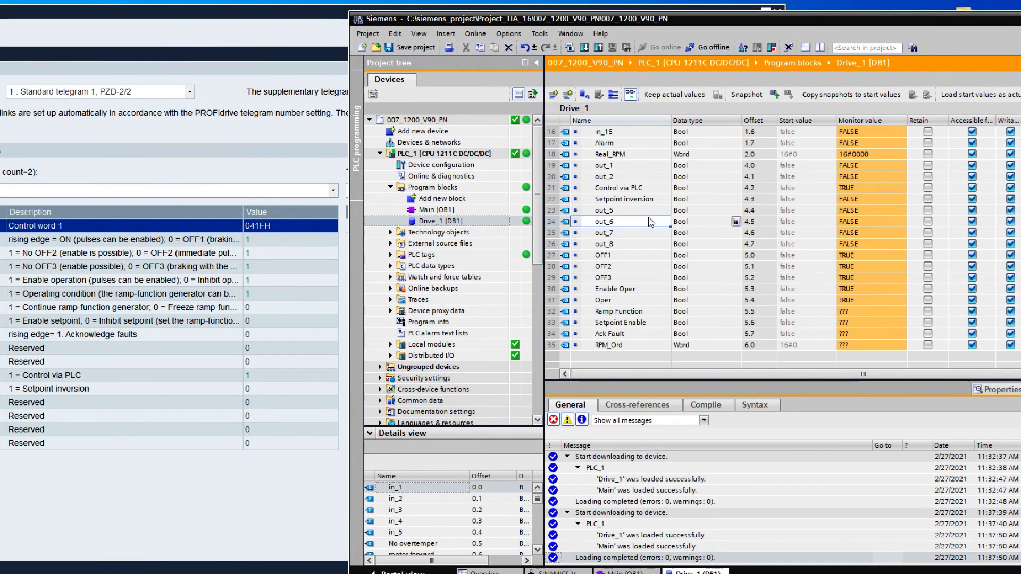
click(636, 256)
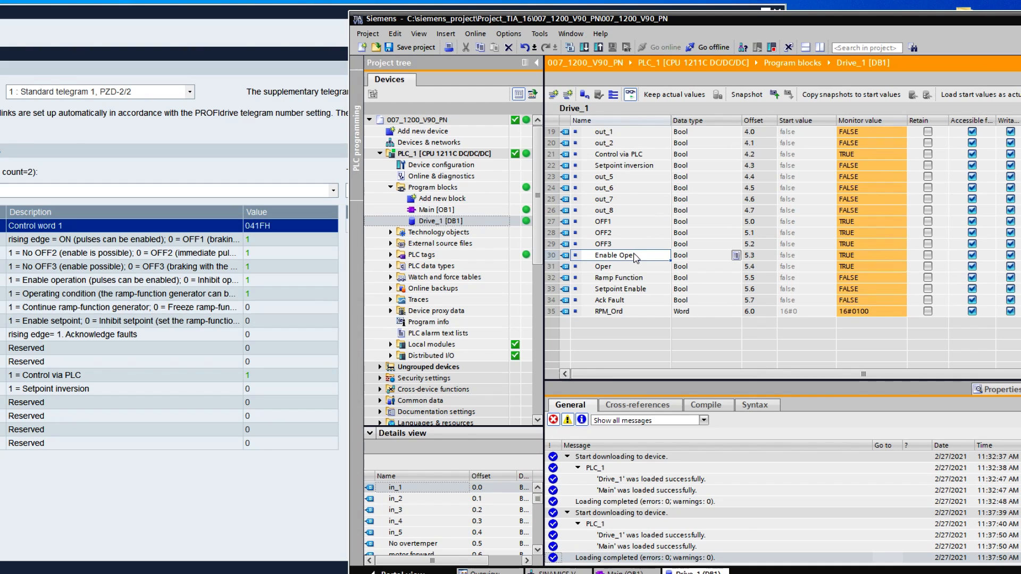
click(641, 282)
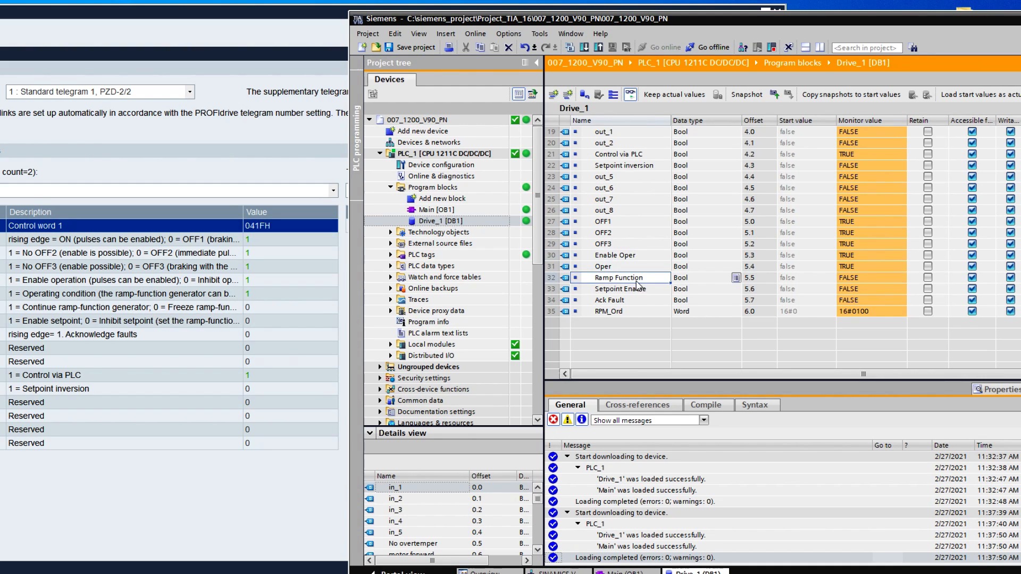
click(647, 289)
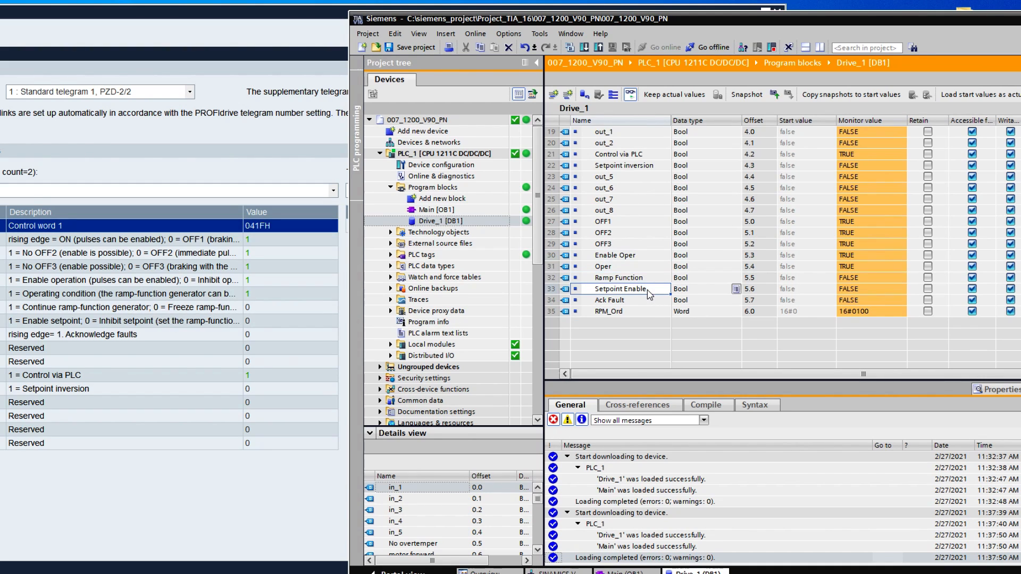
click(645, 280)
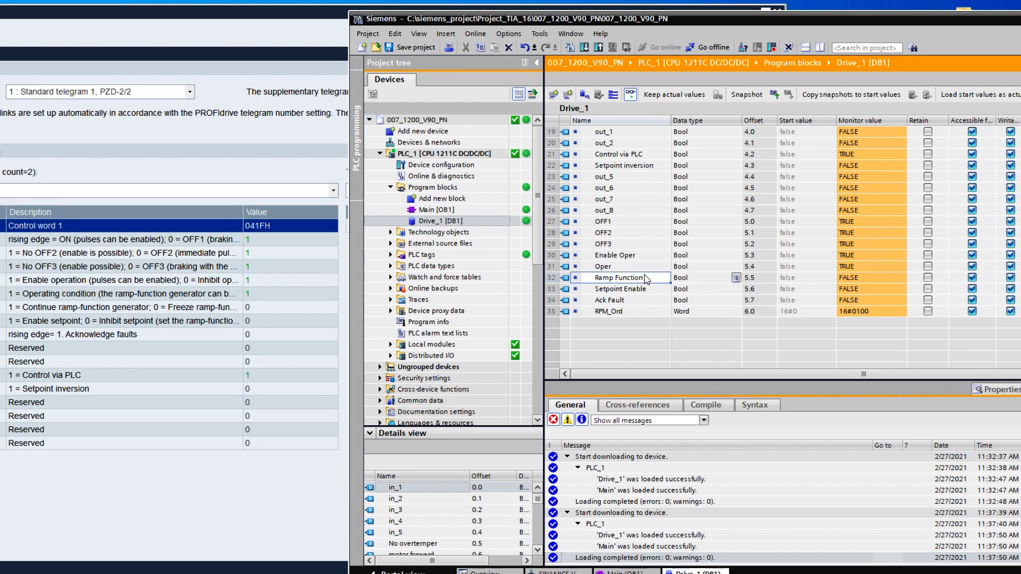
click(654, 265)
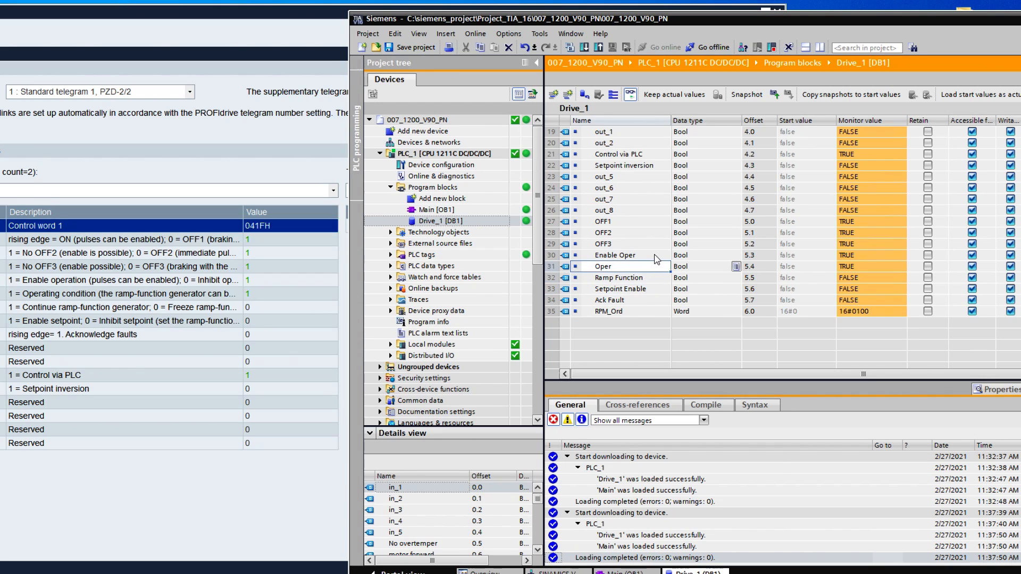
click(655, 256)
scroll(654, 273, down, 1)
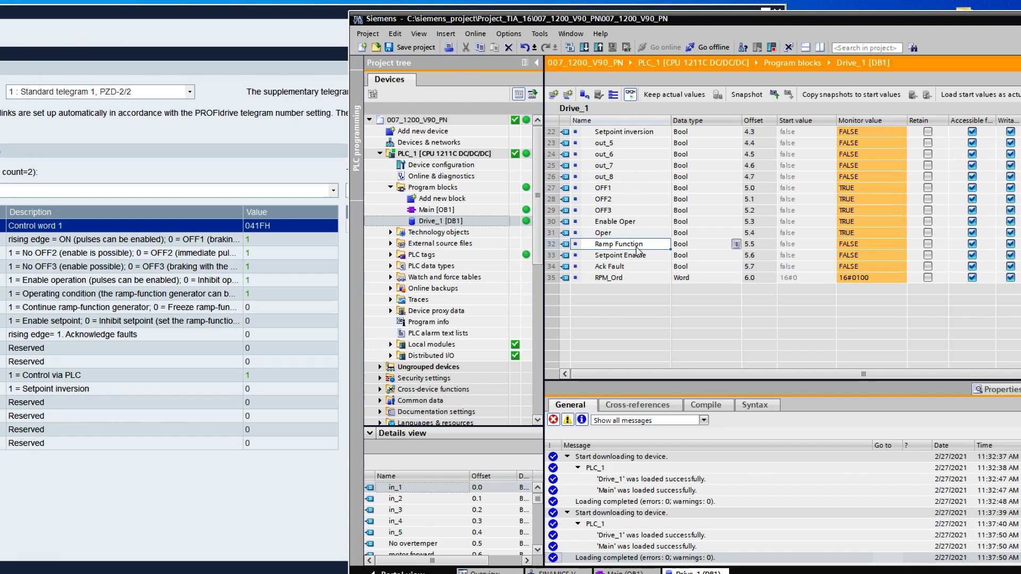
In V-ASSISTANT, view the ramp-function configuration and check bit5 of control word STW1 in the telegram
click(73, 7)
drag(64, 17, 341, 23)
click(78, 206)
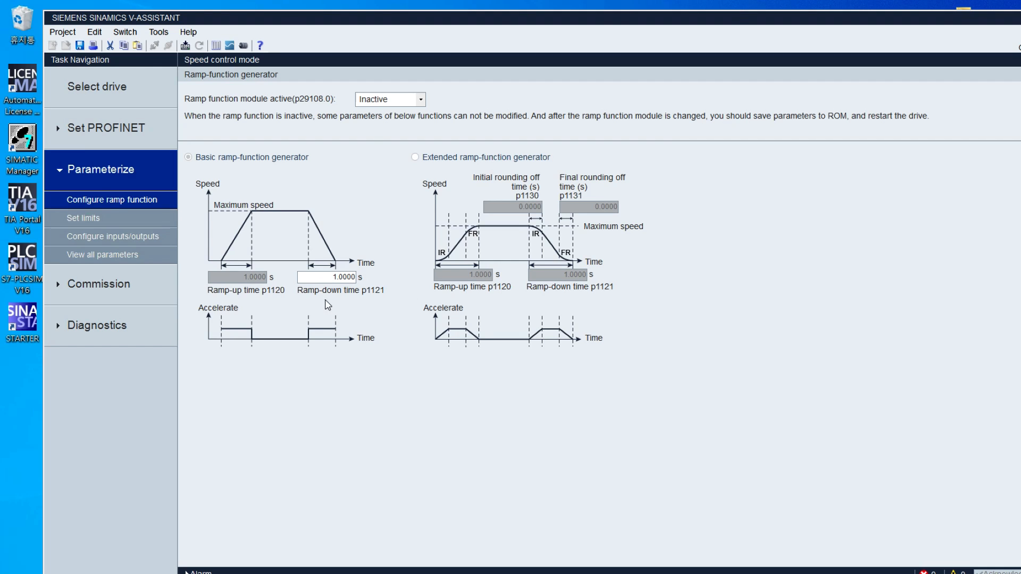
click(90, 143)
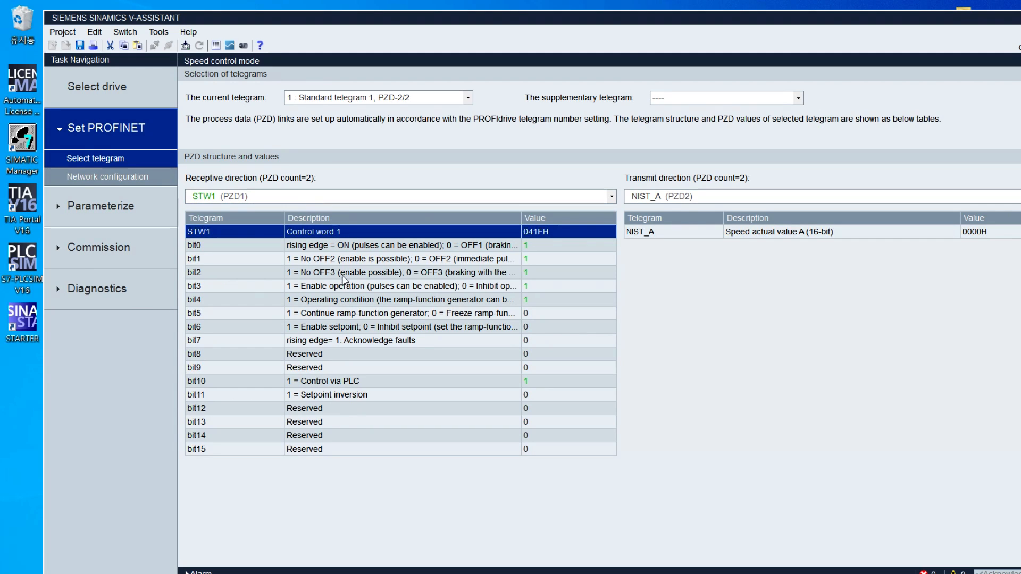
click(378, 317)
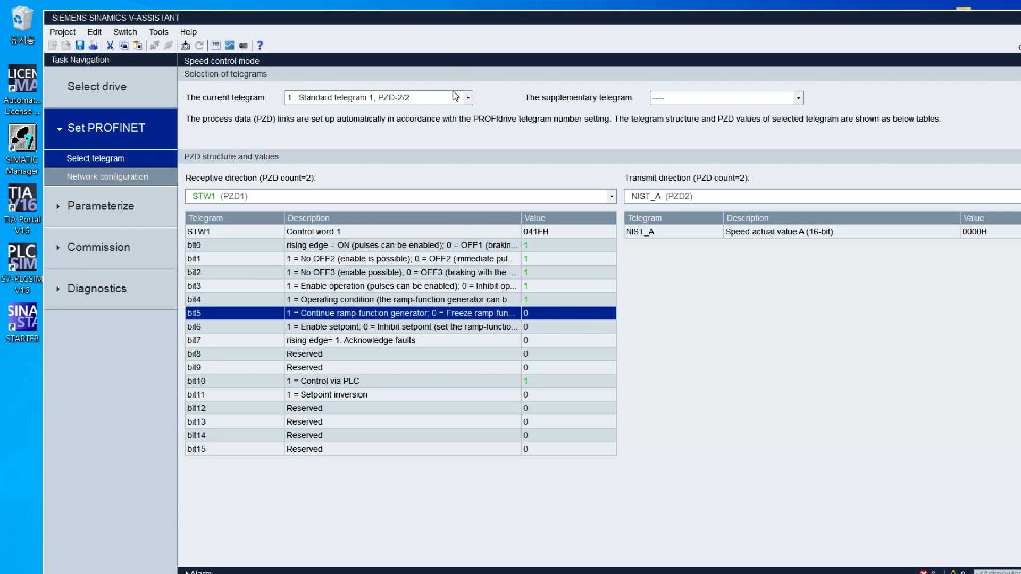
Switch back to TIA Portal and modify the online value of Setpoint Enable in Drive_1 to 1
drag(479, 25, 217, 21)
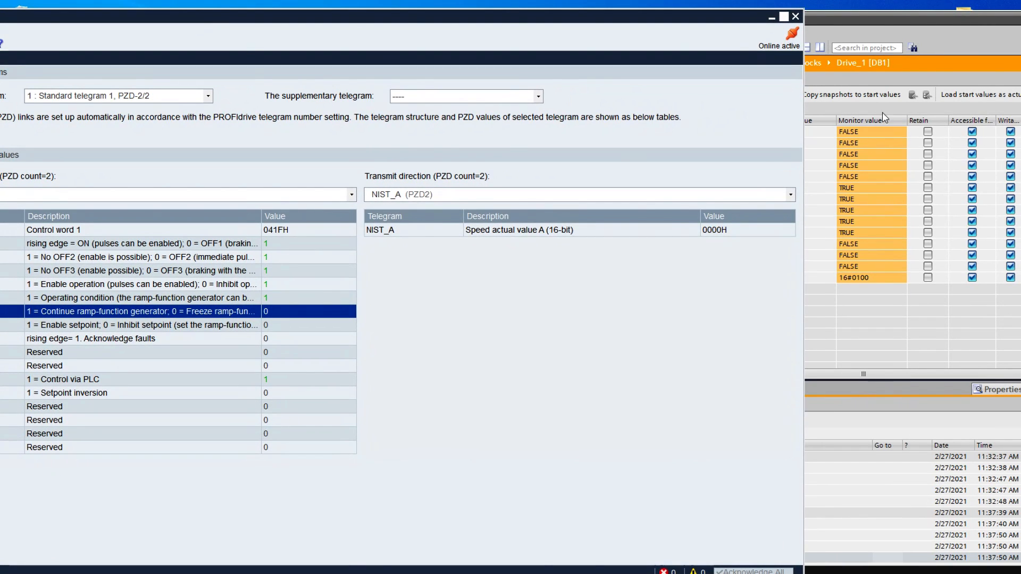
click(899, 14)
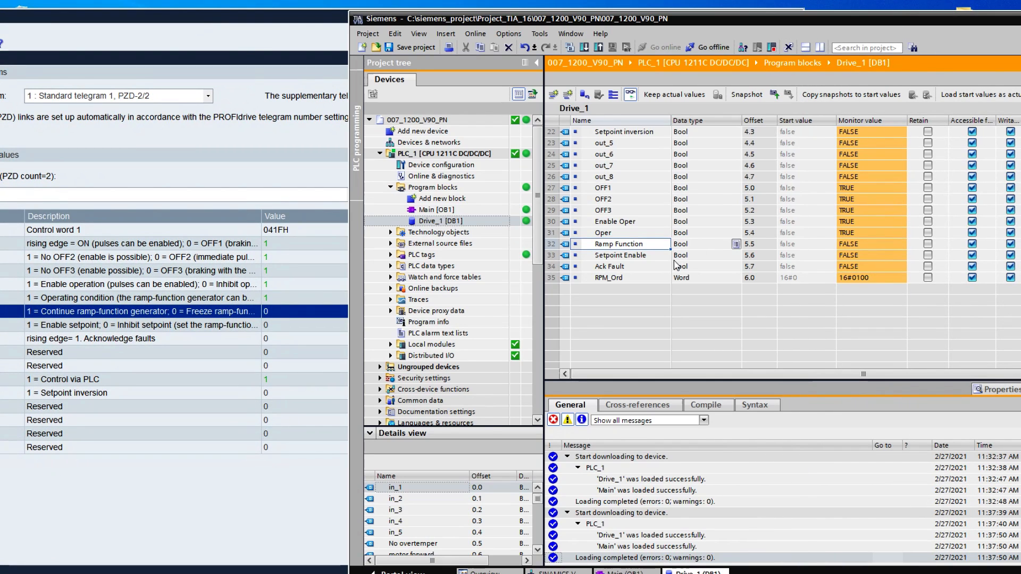
click(650, 257)
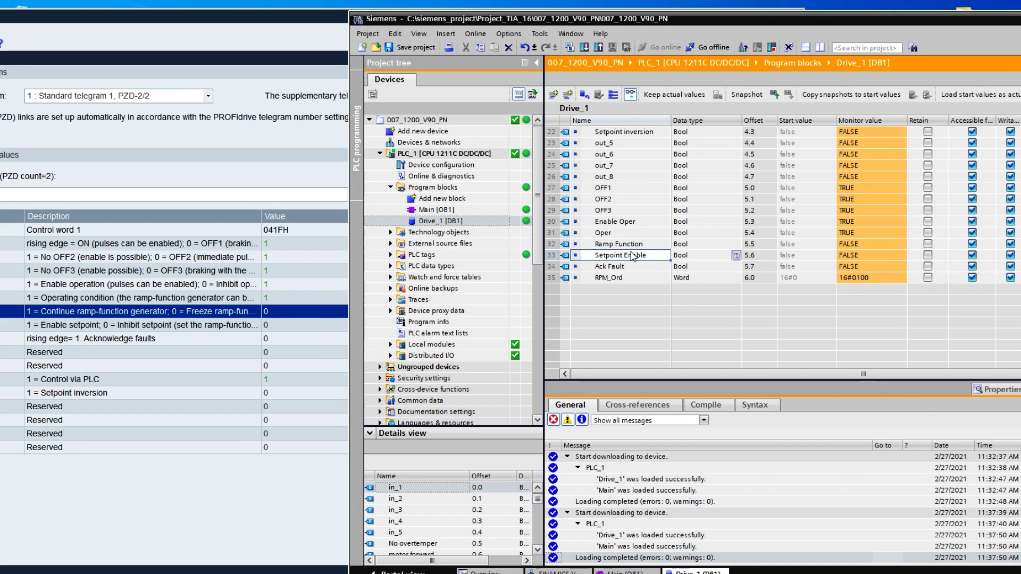
click(886, 271)
click(883, 280)
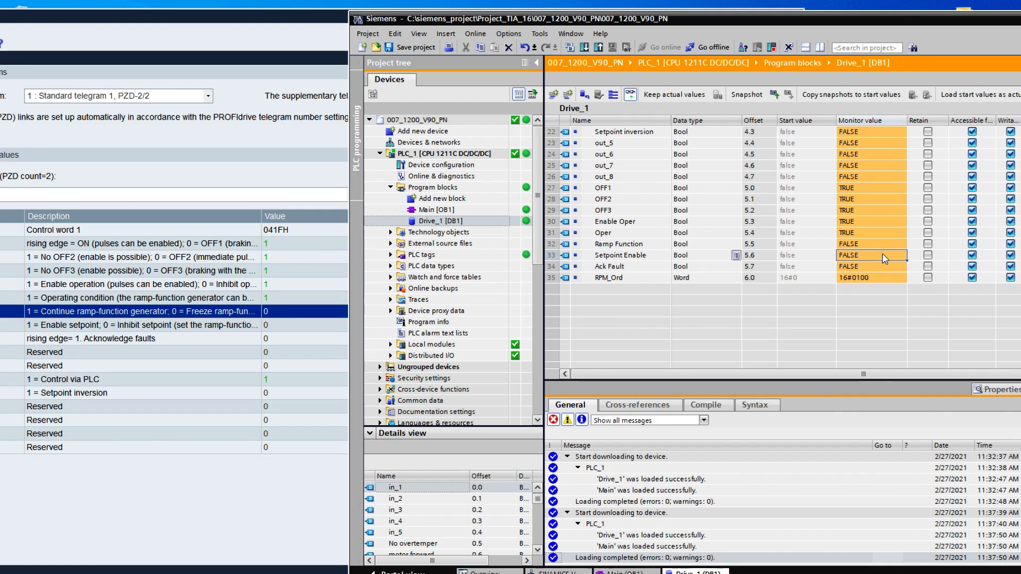
right_click(886, 260)
click(886, 260)
text(1)
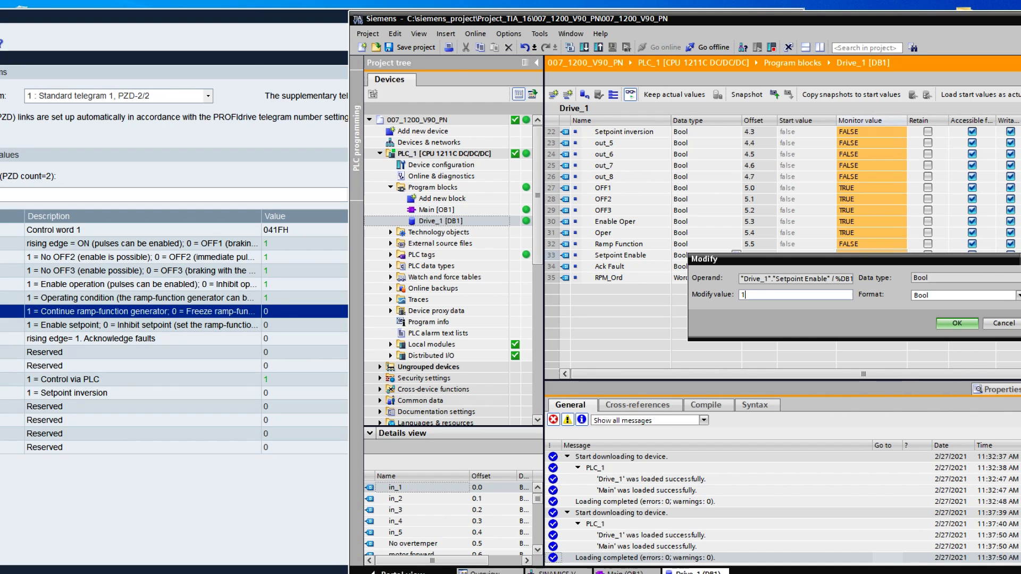
key(Return)
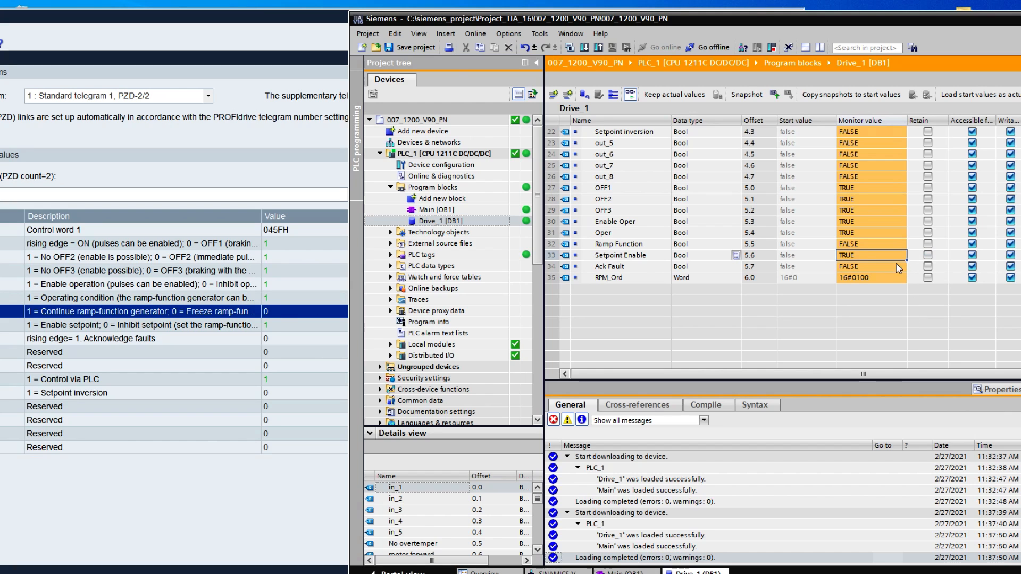
Compare the monitor values of Real_RPM and RPM_Ord in Drive_1 with the setpoint enabled
drag(798, 22, 754, 21)
click(836, 280)
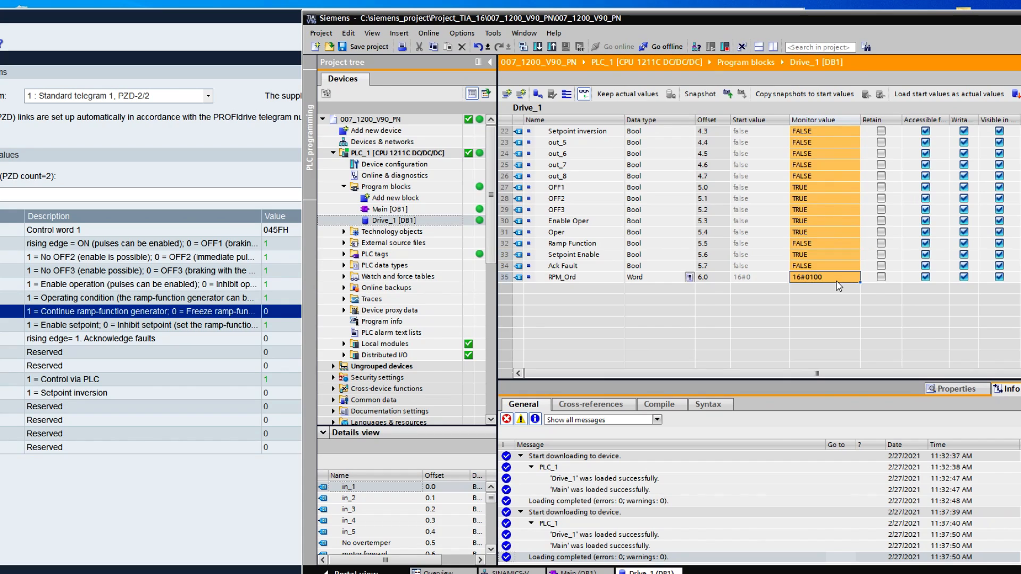
scroll(836, 280, up, 2)
click(834, 153)
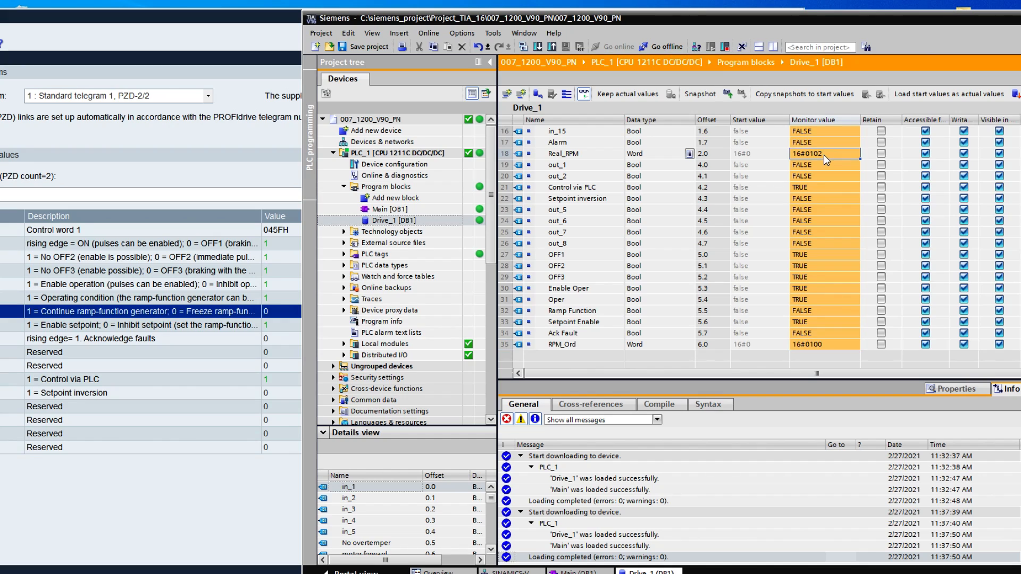
click(836, 347)
click(824, 156)
Modify the online value of RPM_Ord in Drive_1 to hexadecimal 200 and check the Real_RPM monitor value
right_click(848, 344)
click(861, 349)
text(200)
key(Return)
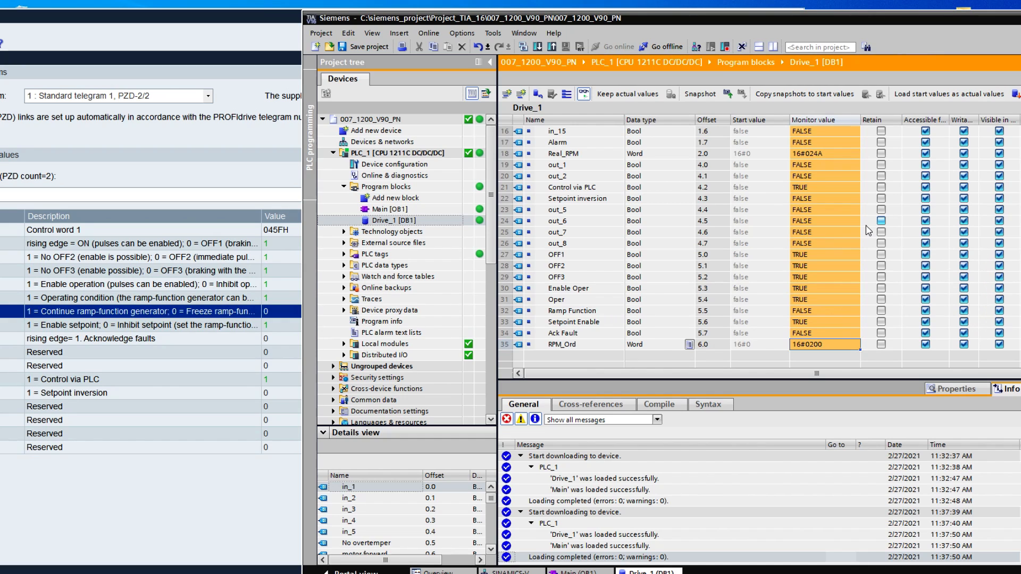
click(826, 156)
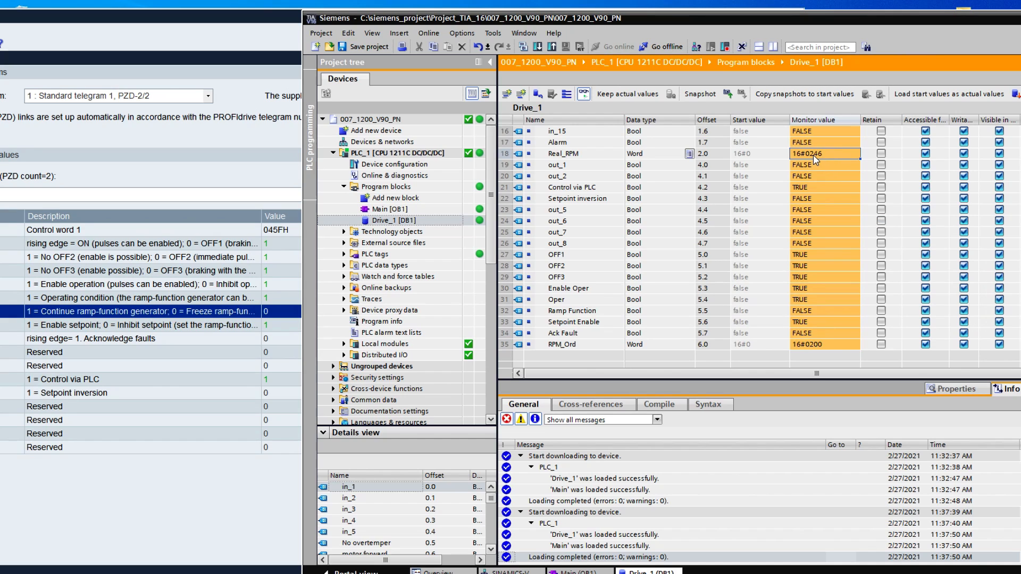
click(609, 313)
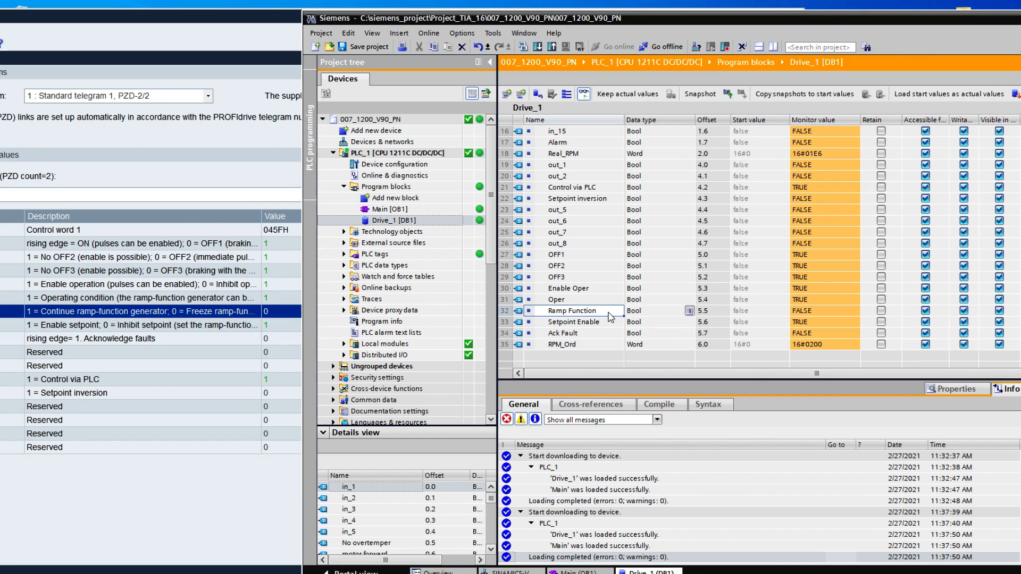
right_click(609, 313)
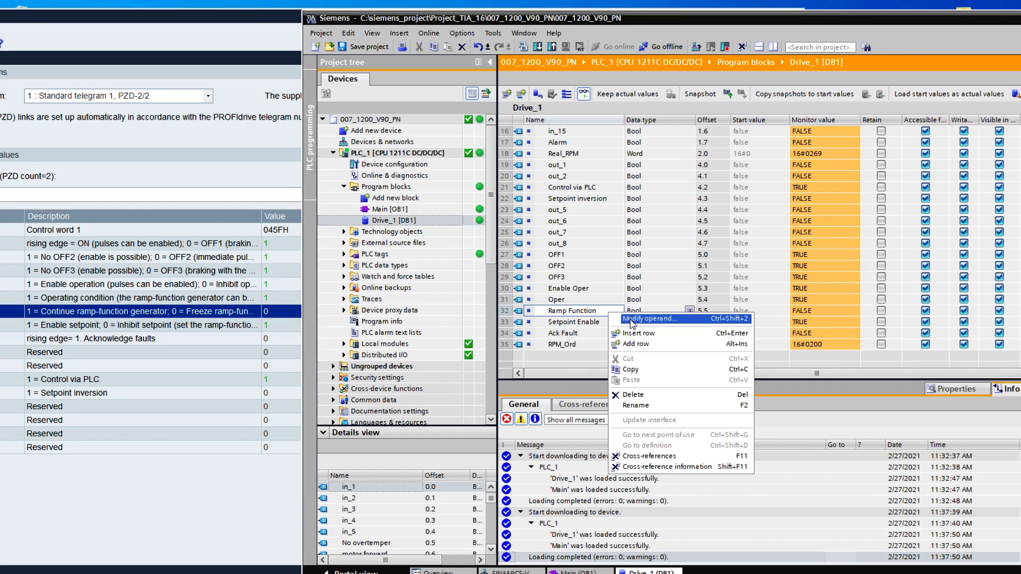
click(812, 179)
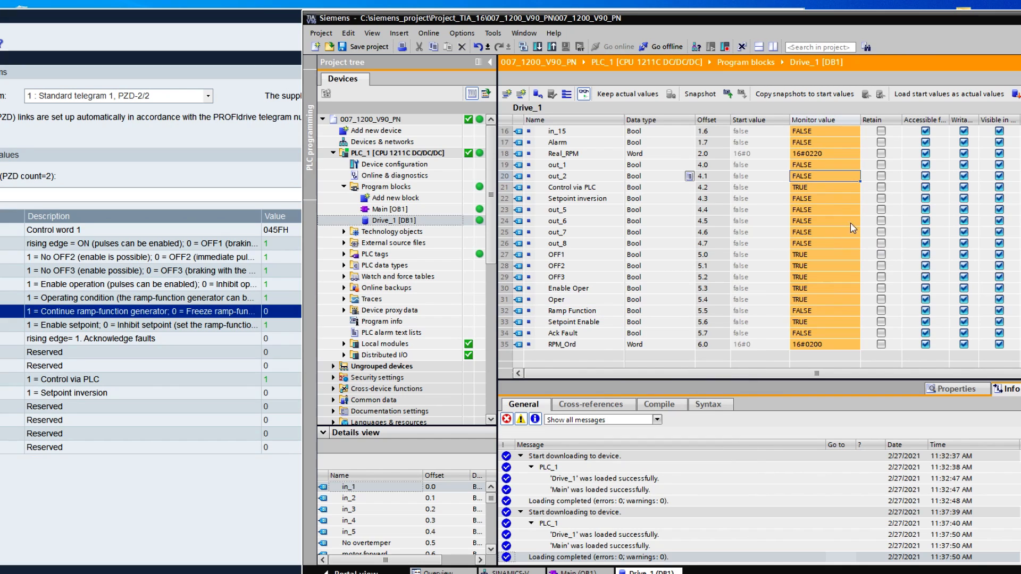
Bring V-ASSISTANT forward and open the drive's ramp-function configuration to check whether the ramp function module is active
click(202, 317)
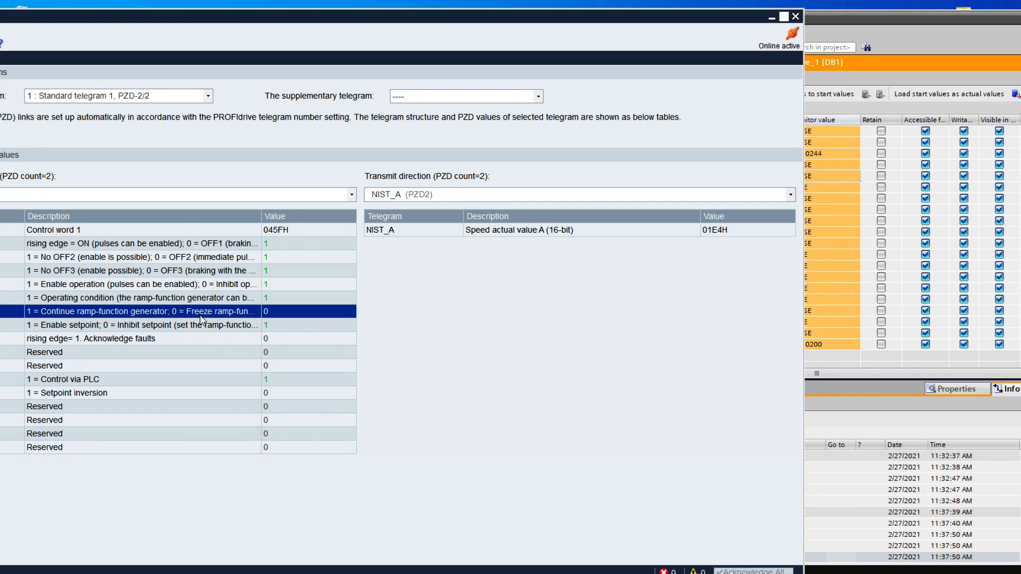
drag(226, 17, 492, 33)
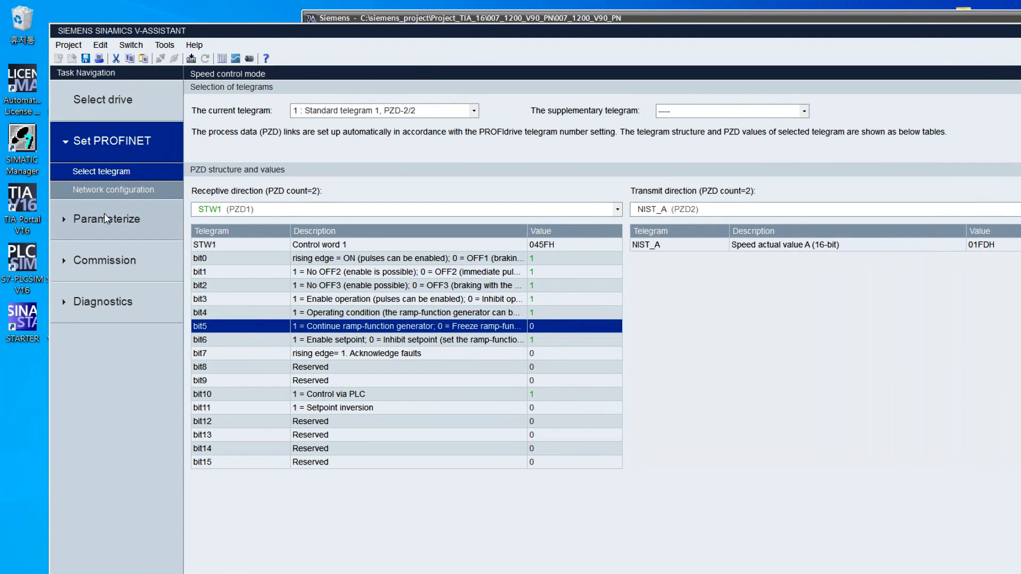
click(104, 217)
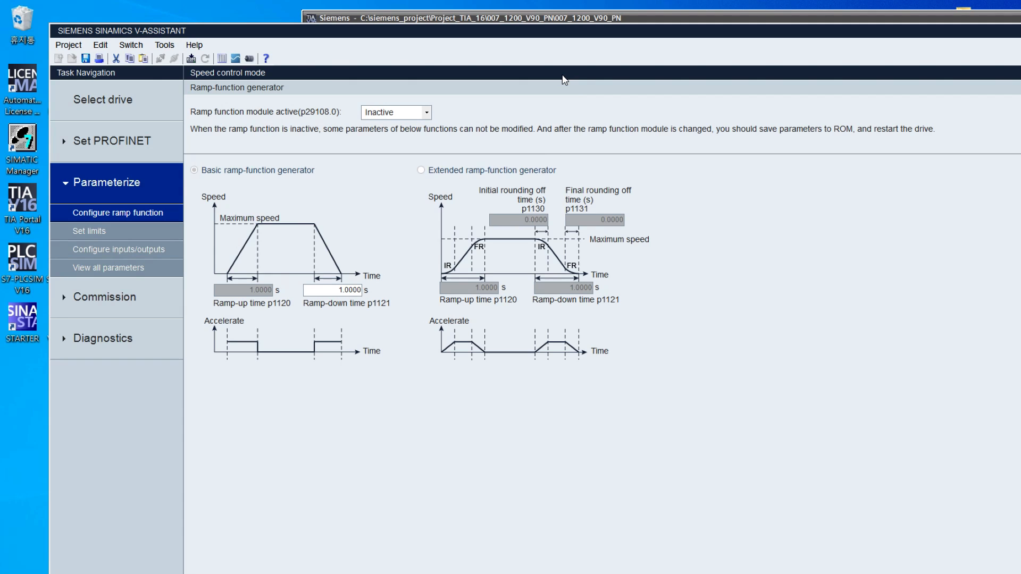
Move V-ASSISTANT aside, return to TIA Portal and modify the online value of RPM_Ord in Drive_1 to hexadecimal 0
drag(604, 37, 209, 42)
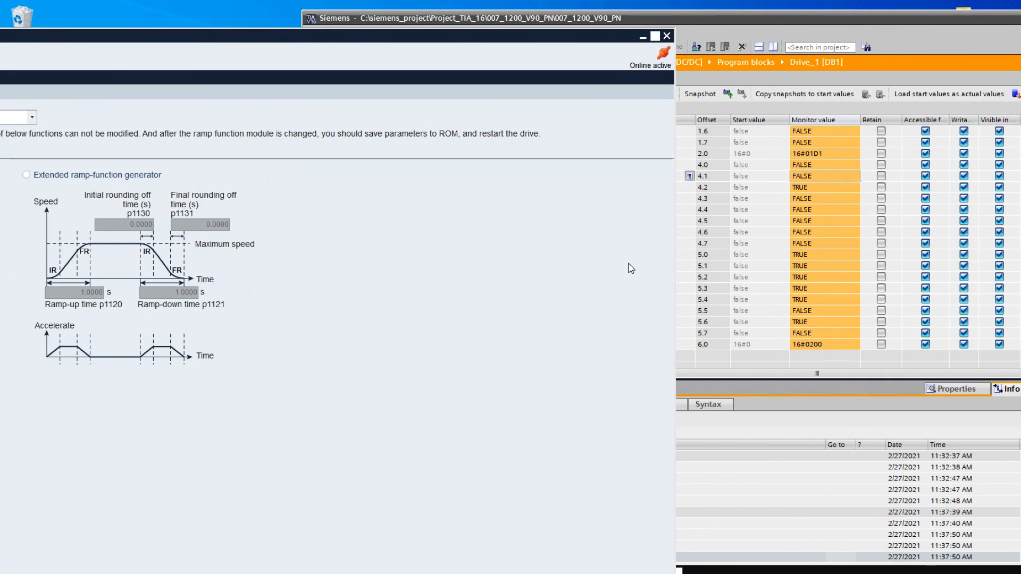
click(828, 299)
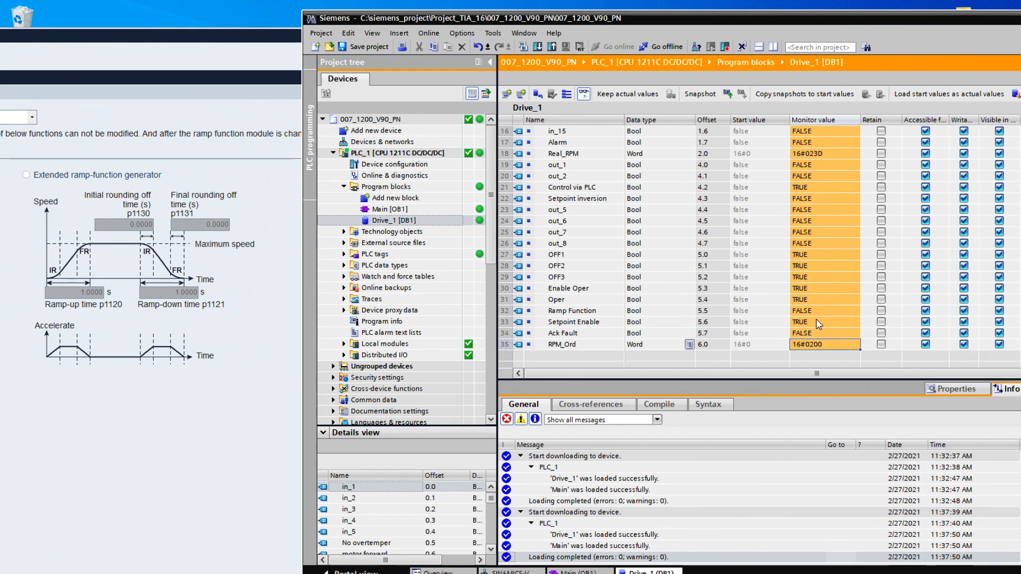
right_click(831, 344)
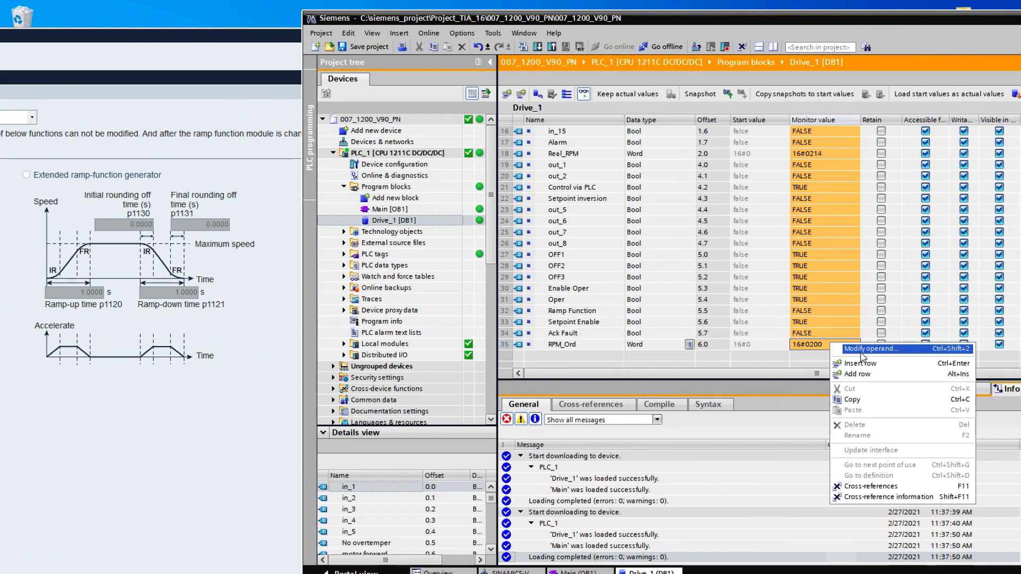
click(863, 350)
text(0)
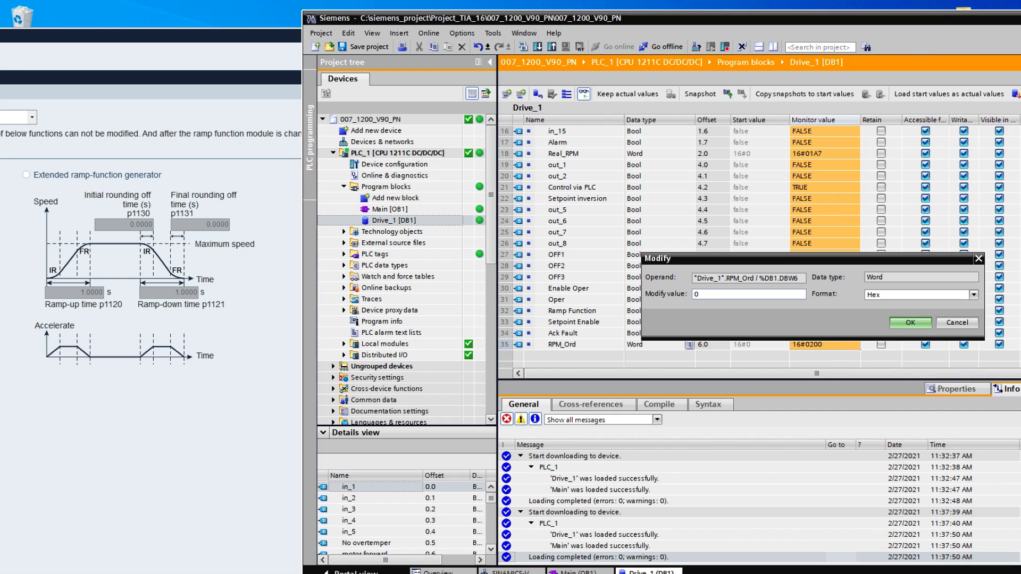
key(Return)
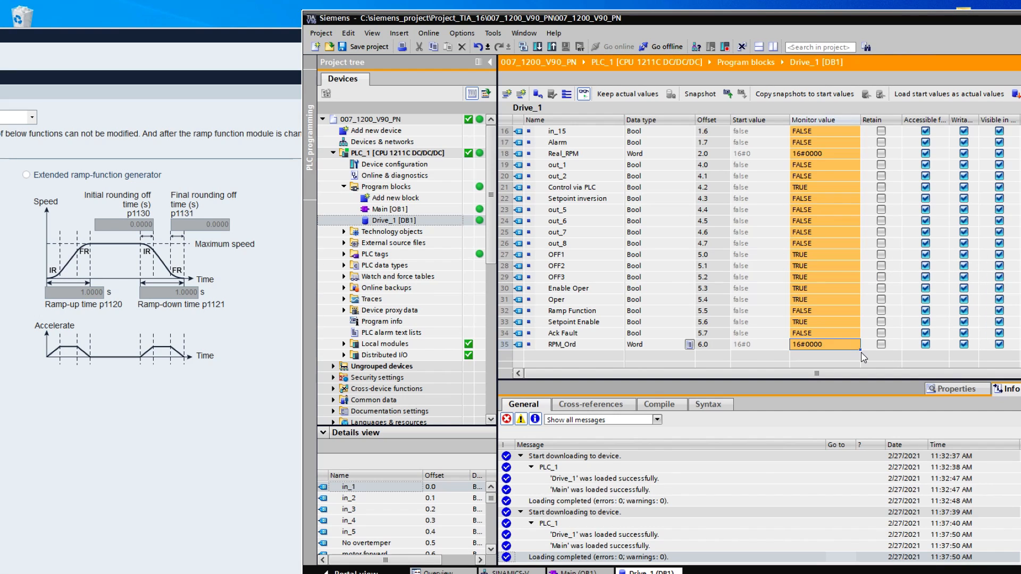
Recheck the ramp-function settings in V-ASSISTANT, then modify the online value of RPM_Ord in TIA Portal to hexadecimal 100
click(187, 220)
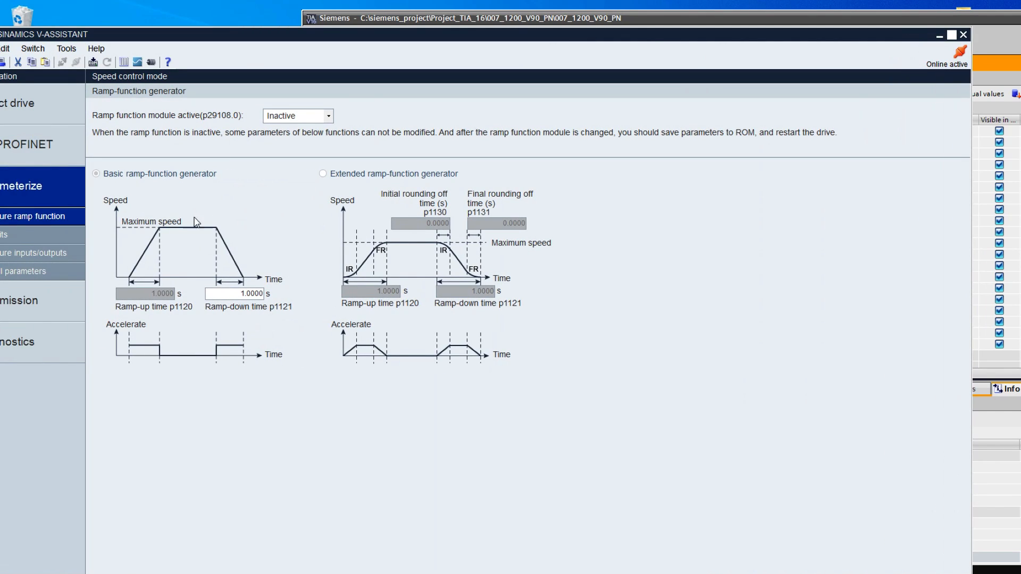
drag(648, 34, 326, 39)
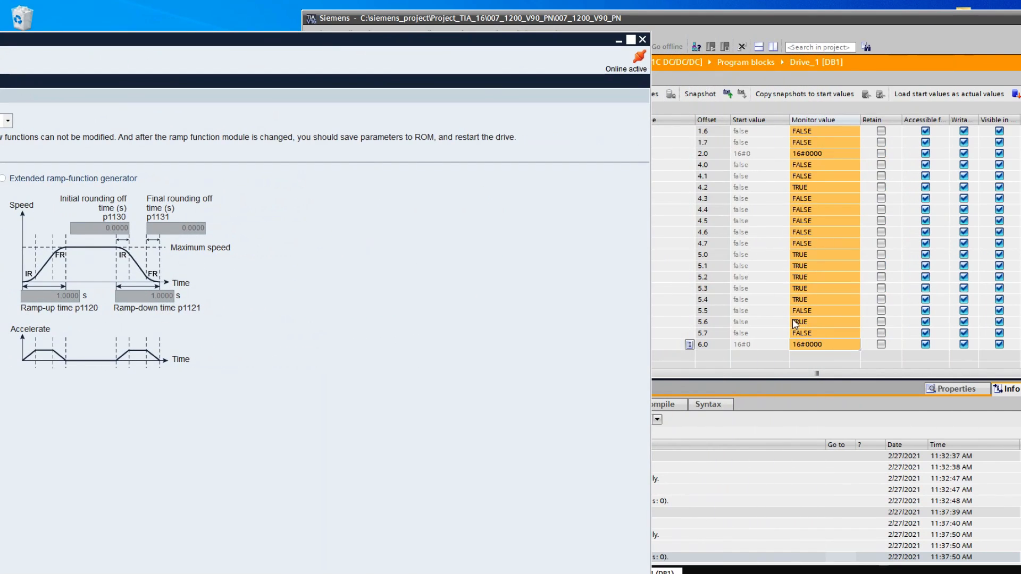
click(795, 322)
click(820, 338)
click(823, 349)
right_click(823, 348)
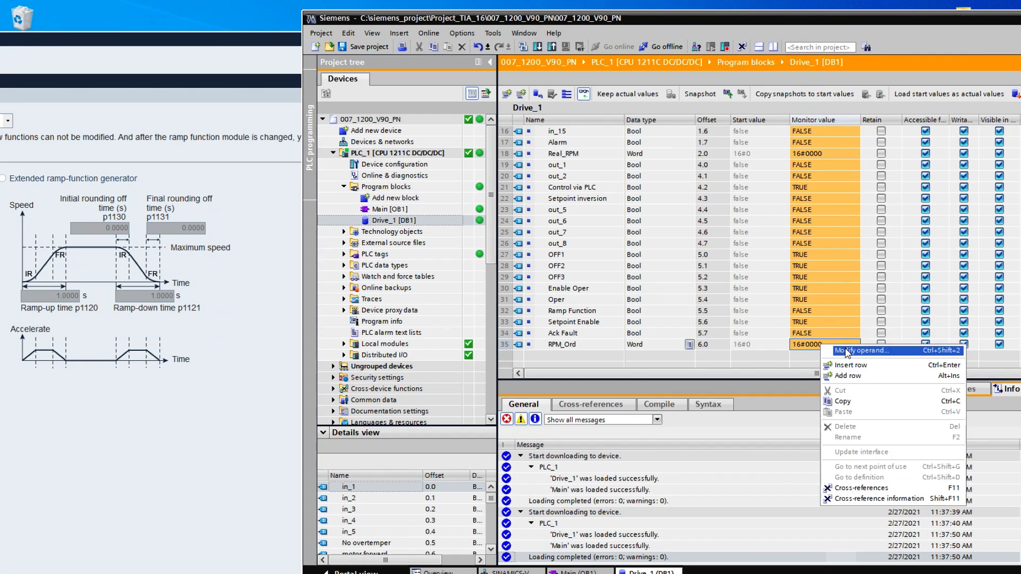
click(847, 361)
text(100)
key(Return)
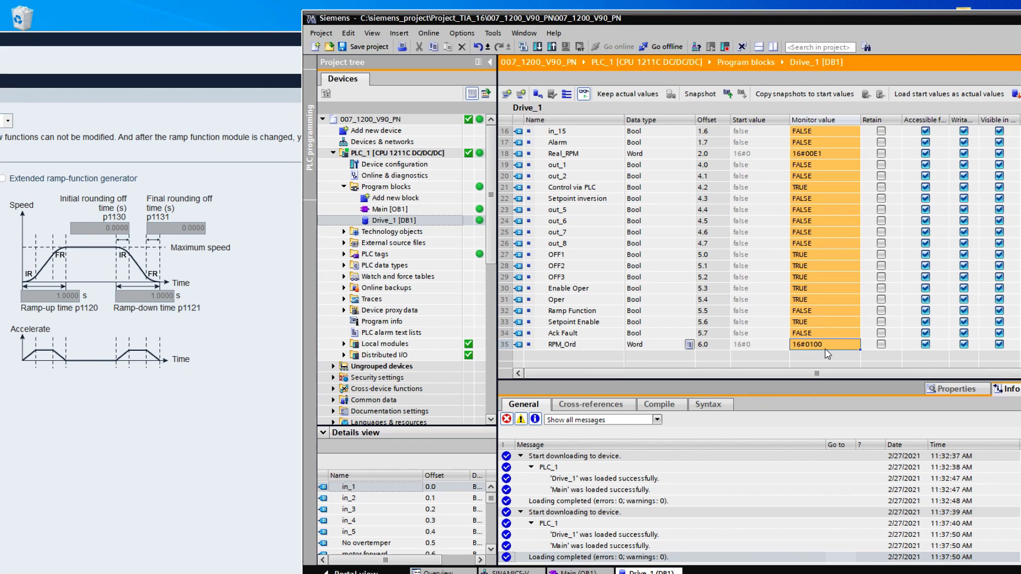
Modify the online value of Ramp Function in Drive_1 to TRUE
right_click(603, 313)
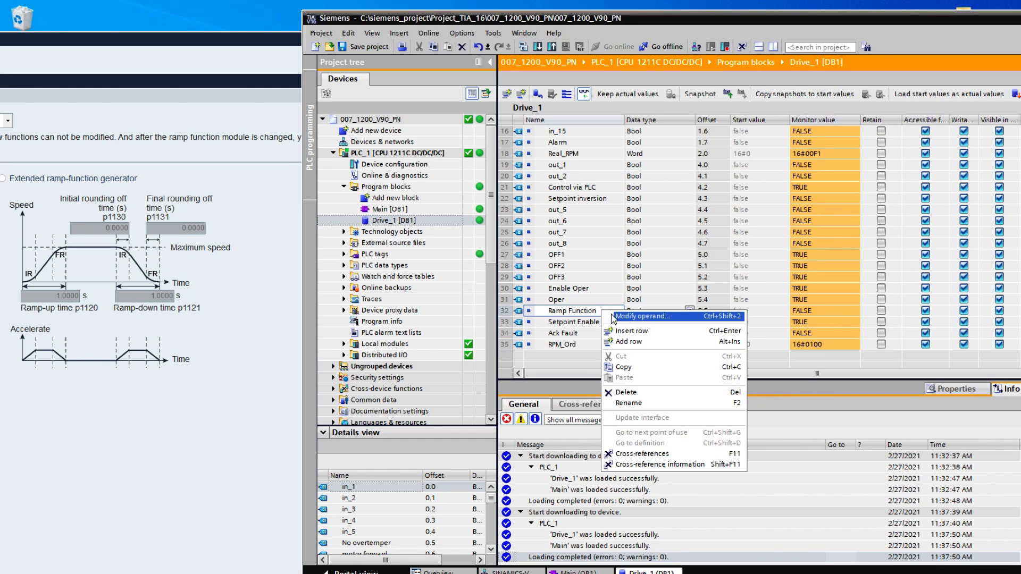
click(634, 324)
key(Return)
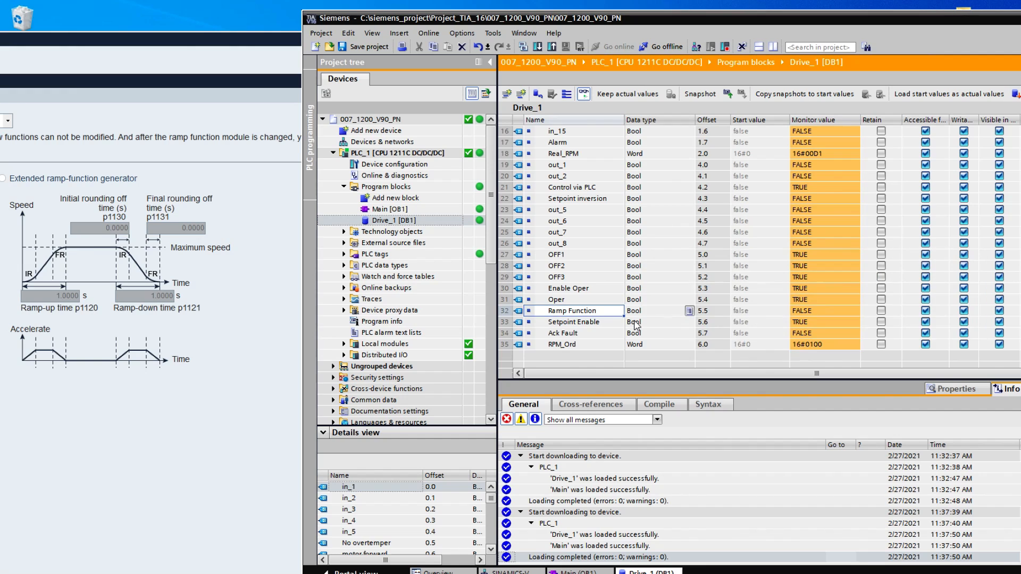
Modify the online value of RPM_Ord in Drive_1 back to hexadecimal 0 with the ramp function enabled
click(827, 346)
right_click(826, 346)
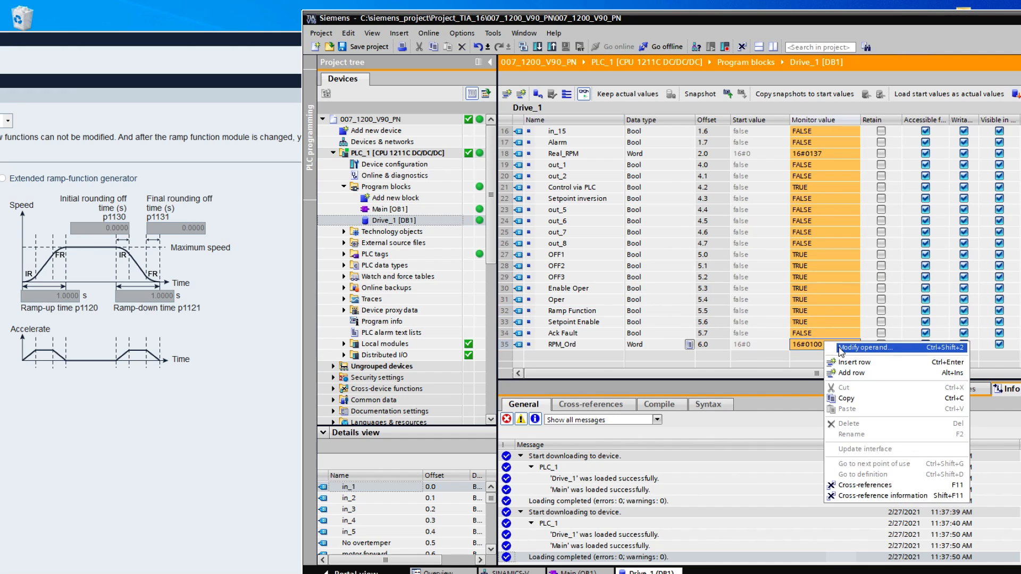
click(833, 351)
text(0)
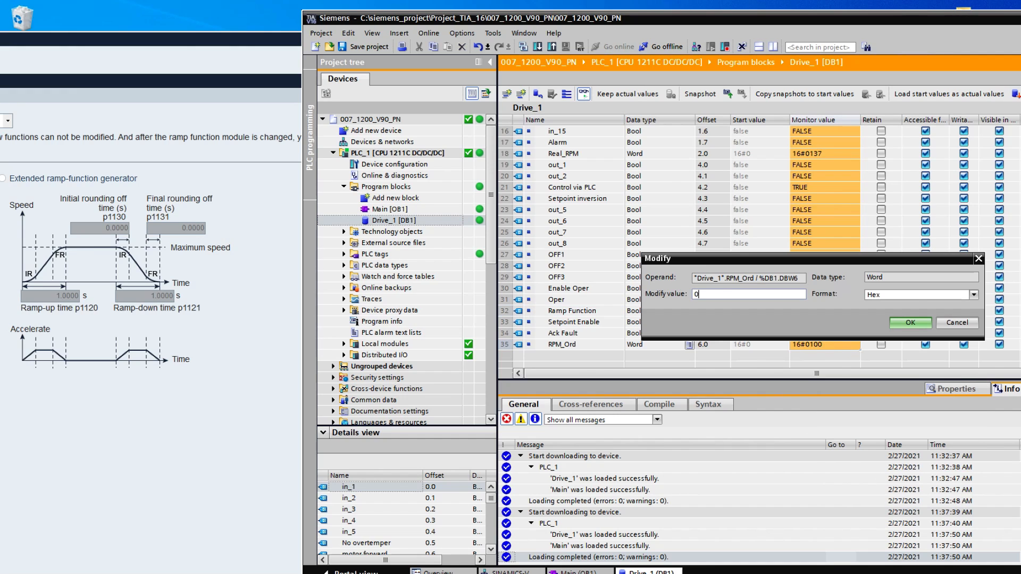
key(Return)
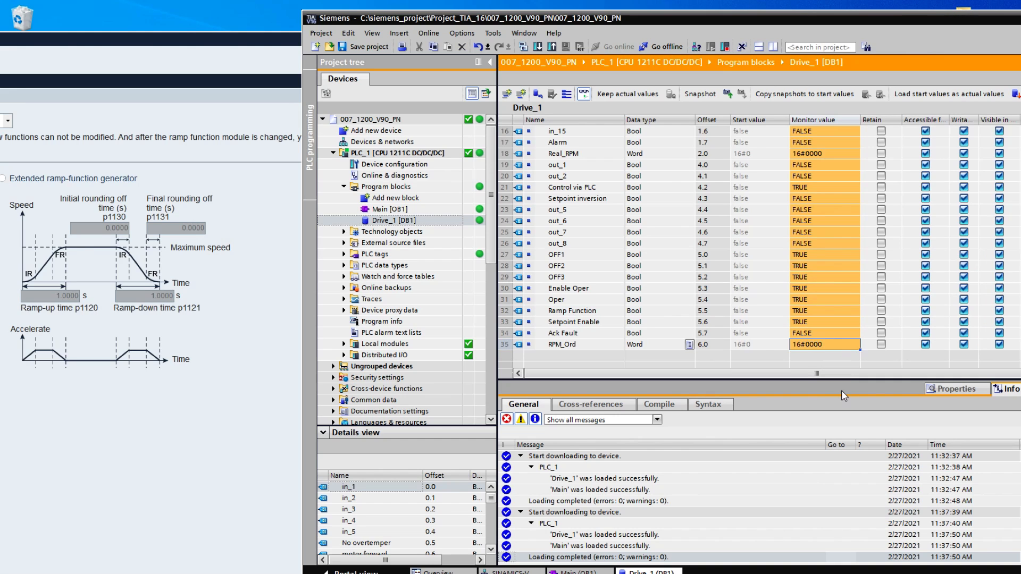
Switch to V-ASSISTANT and open the PROFINET telegram selection to examine the STW1 control bits and the NIST_A speed value
drag(195, 43, 541, 50)
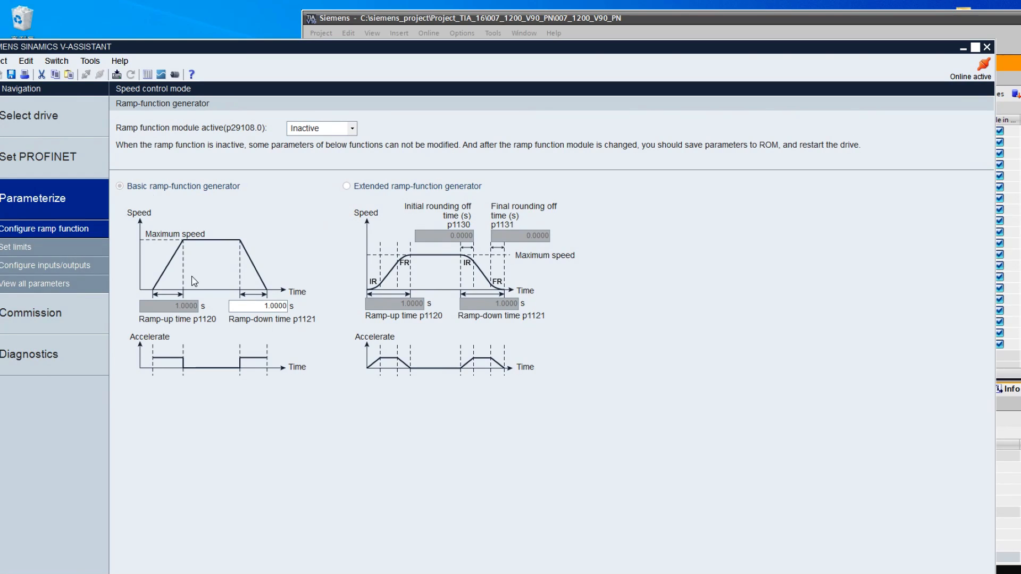
click(78, 161)
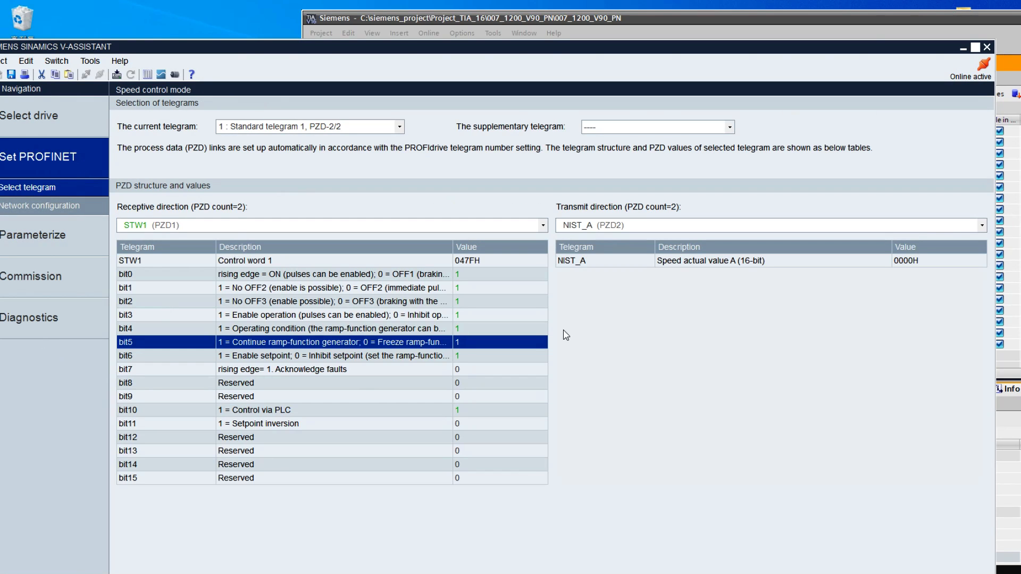
drag(551, 51, 358, 21)
click(295, 326)
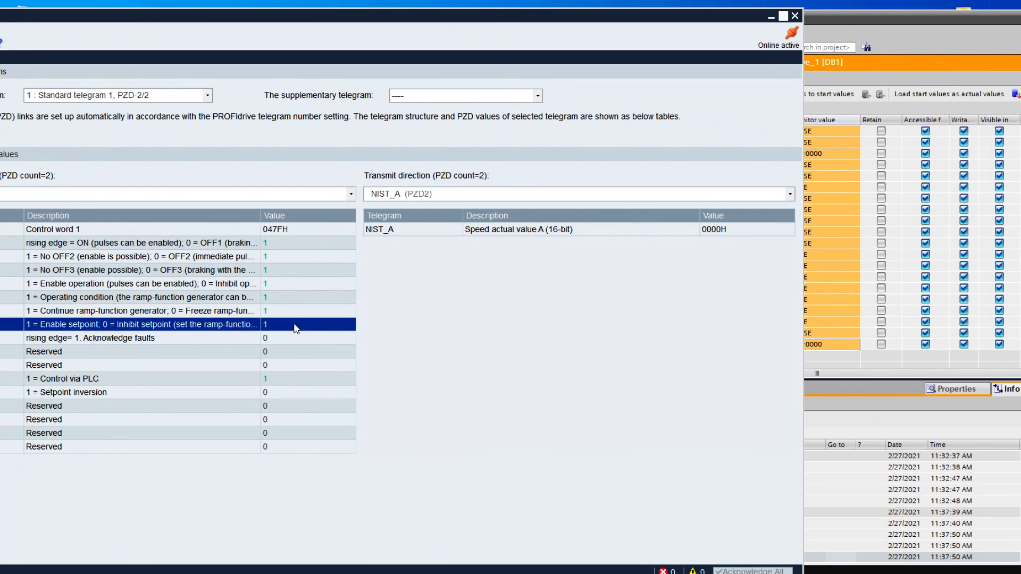
click(291, 244)
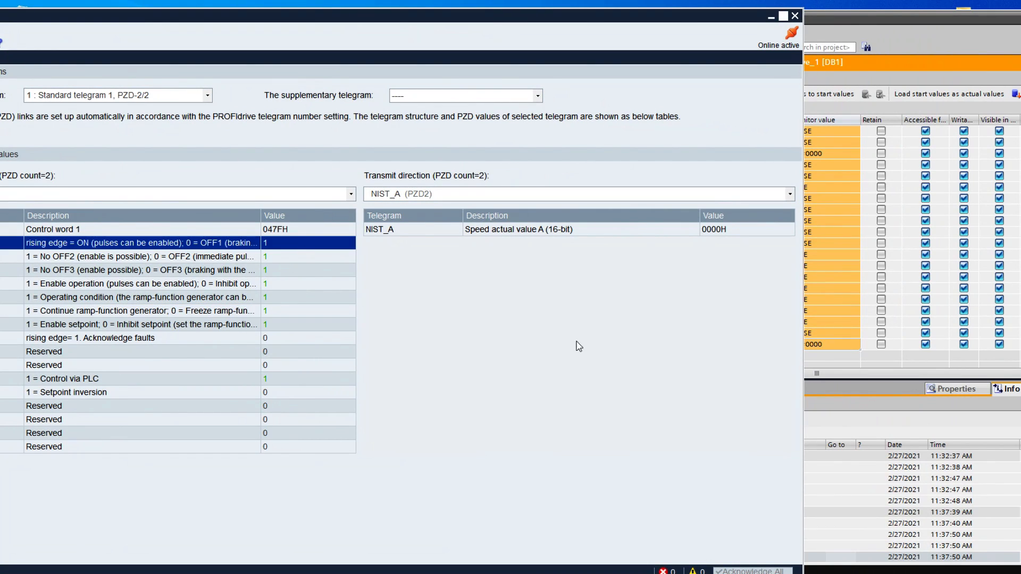
click(563, 233)
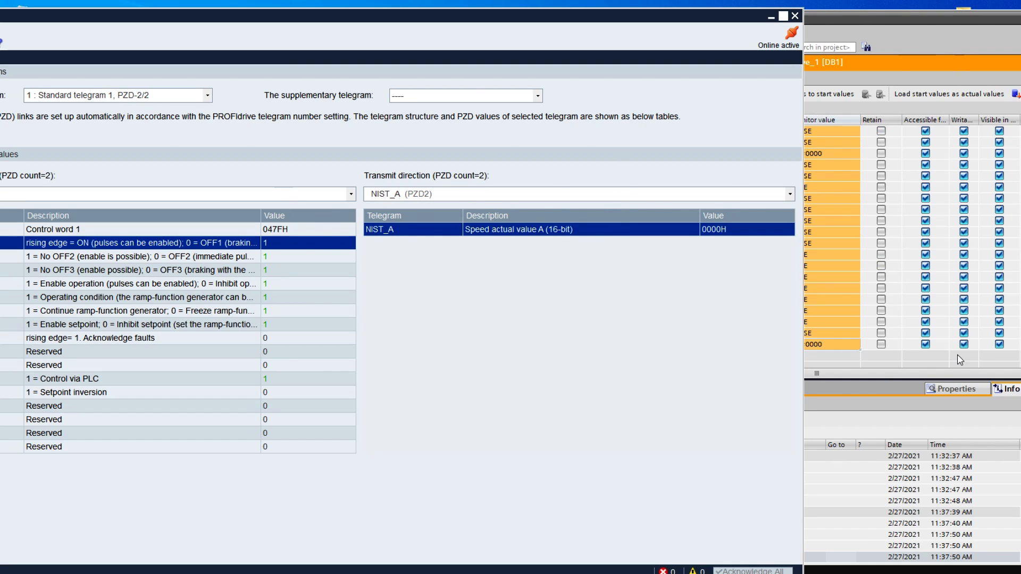
Switch to TIA Portal and modify the online value of RPM_Ord in Drive_1 to hexadecimal 100
right_click(822, 343)
click(874, 354)
text(100)
key(Return)
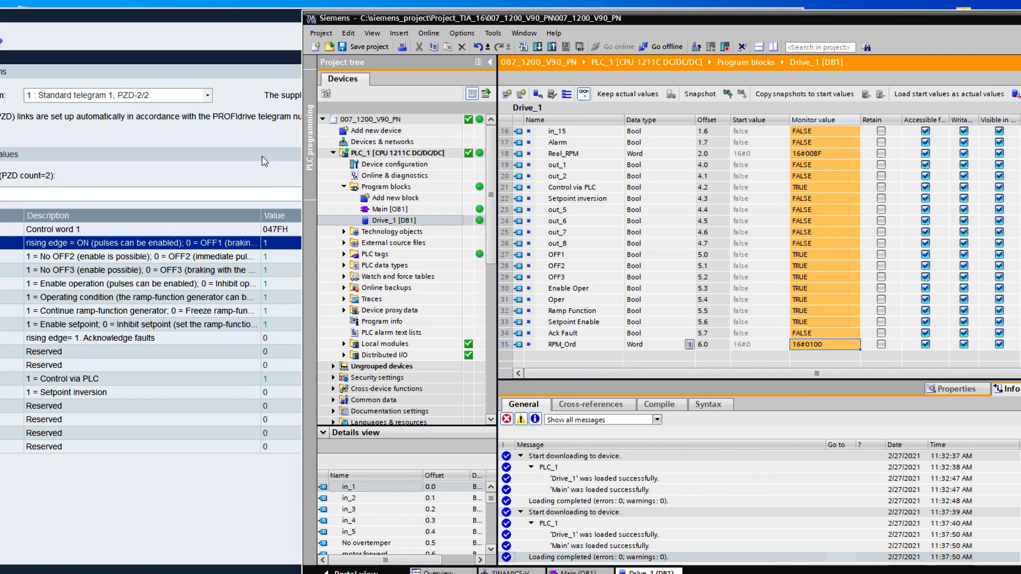
Check the NIST_A actual speed in V-ASSISTANT and arrange its window beside TIA Portal so the STW1 values and Drive_1 are both visible
click(233, 159)
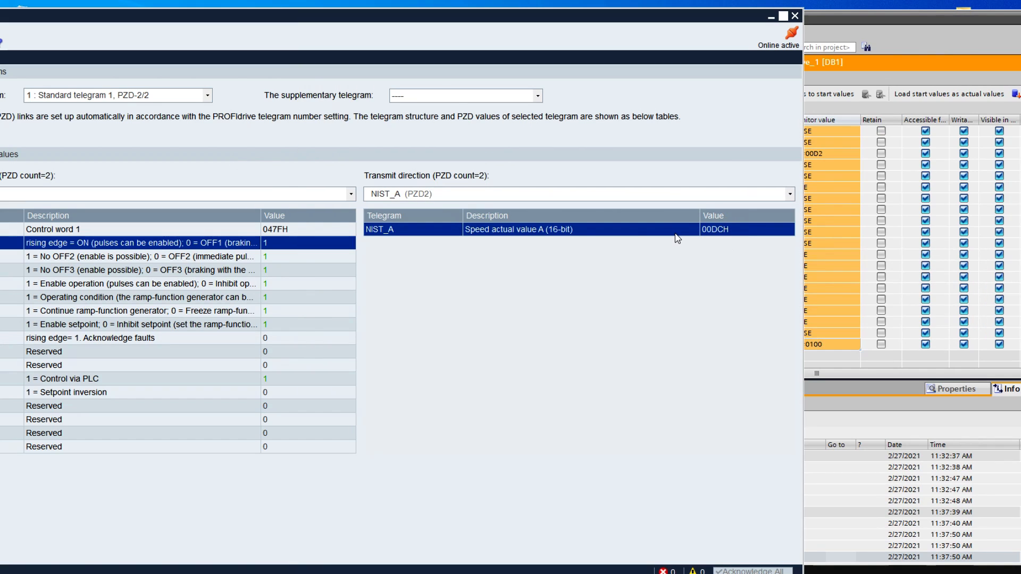
mouse_move(468, 21)
mouse_down()
mouse_move(588, 27)
mouse_move(461, 15)
mouse_up()
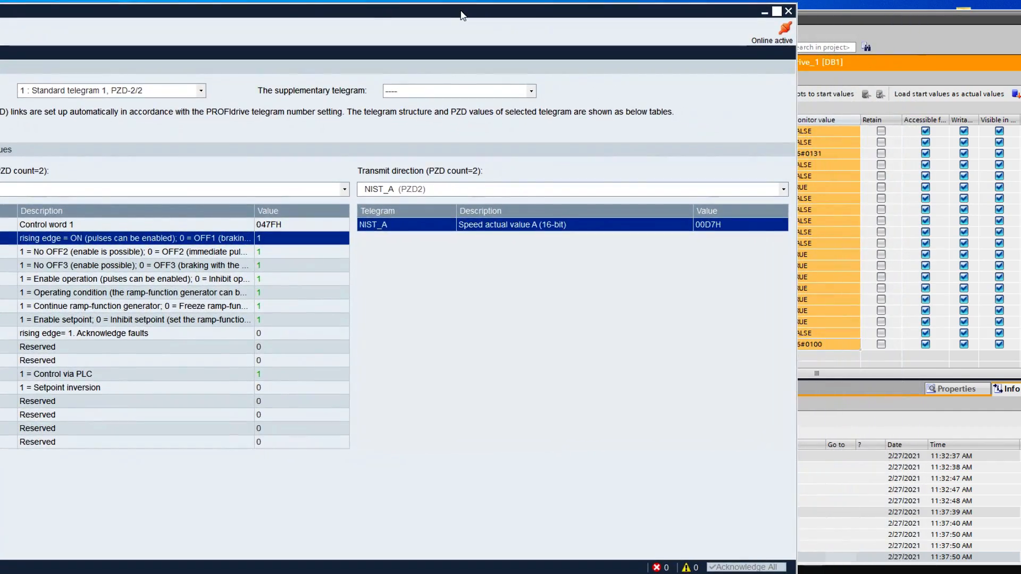
drag(840, 12, 913, 15)
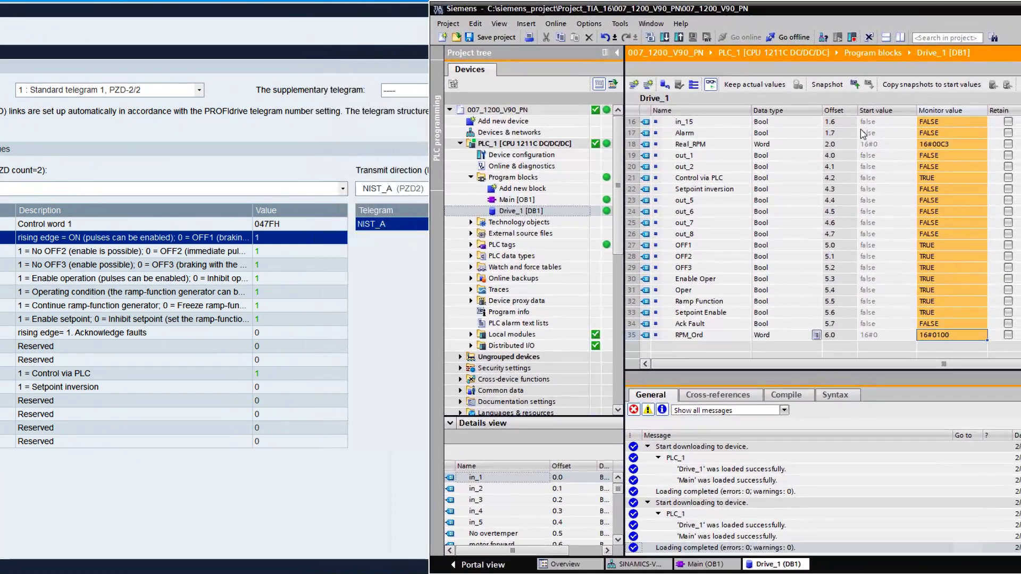
Locate Setpoint inversion among the Drive_1 control bits and modify its online value to 1
scroll(794, 246, up, 5)
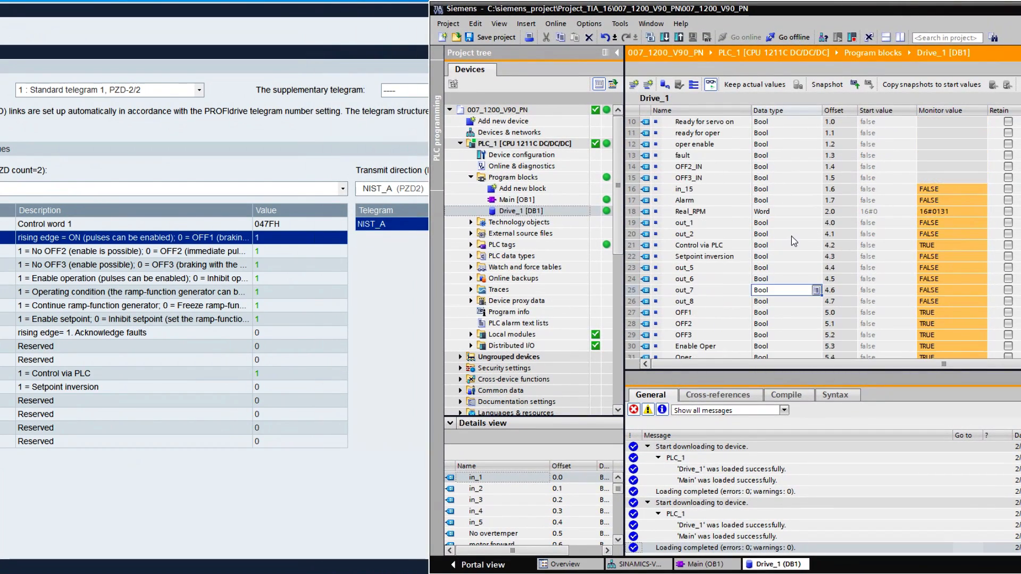
scroll(798, 236, down, 7)
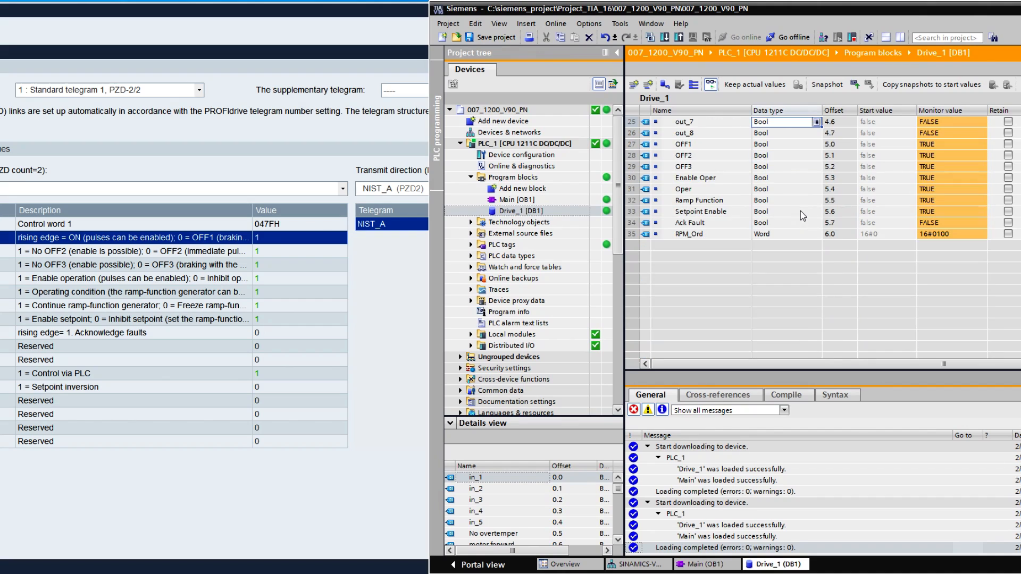
scroll(795, 245, up, 2)
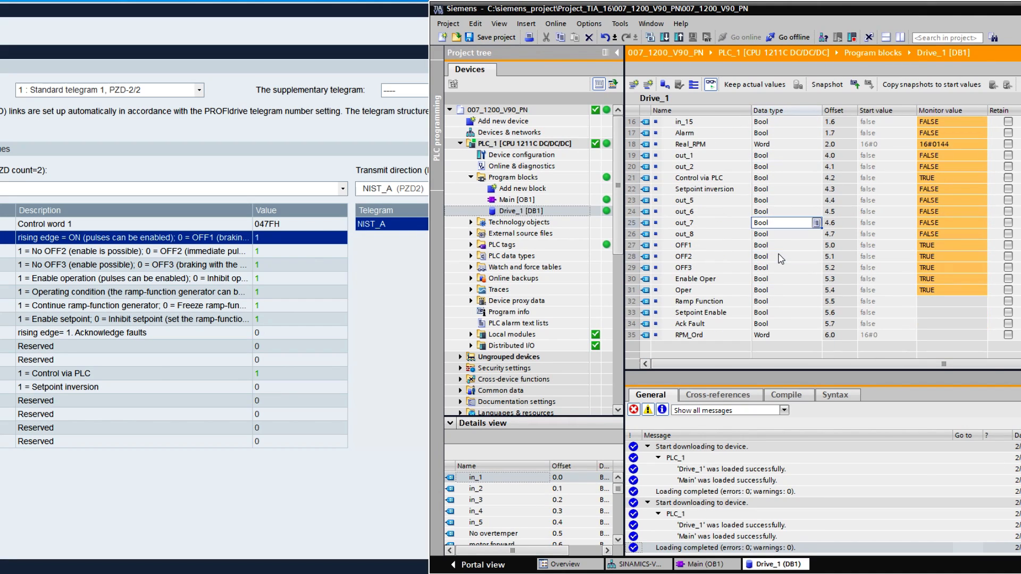
click(704, 190)
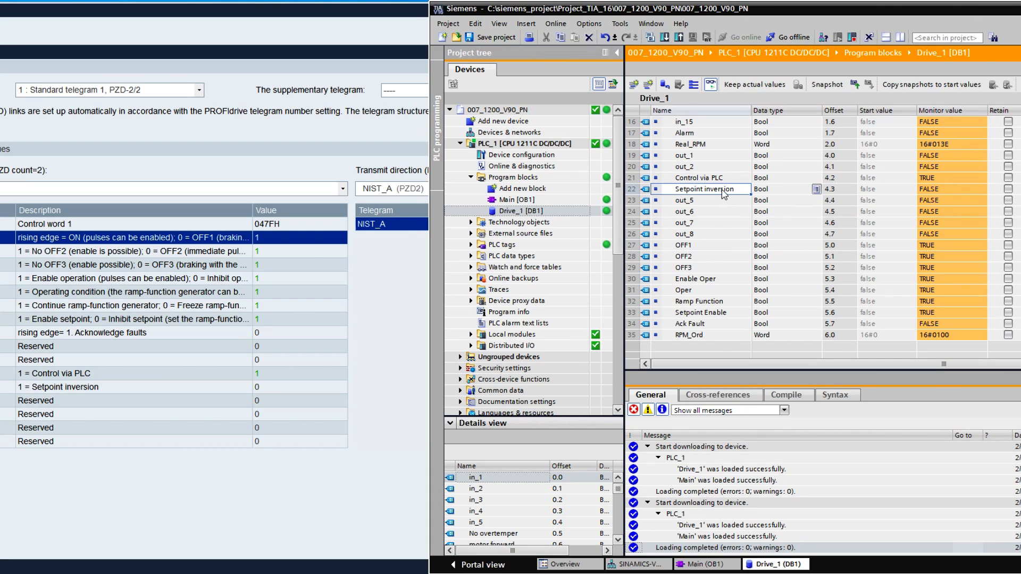
right_click(723, 192)
click(756, 194)
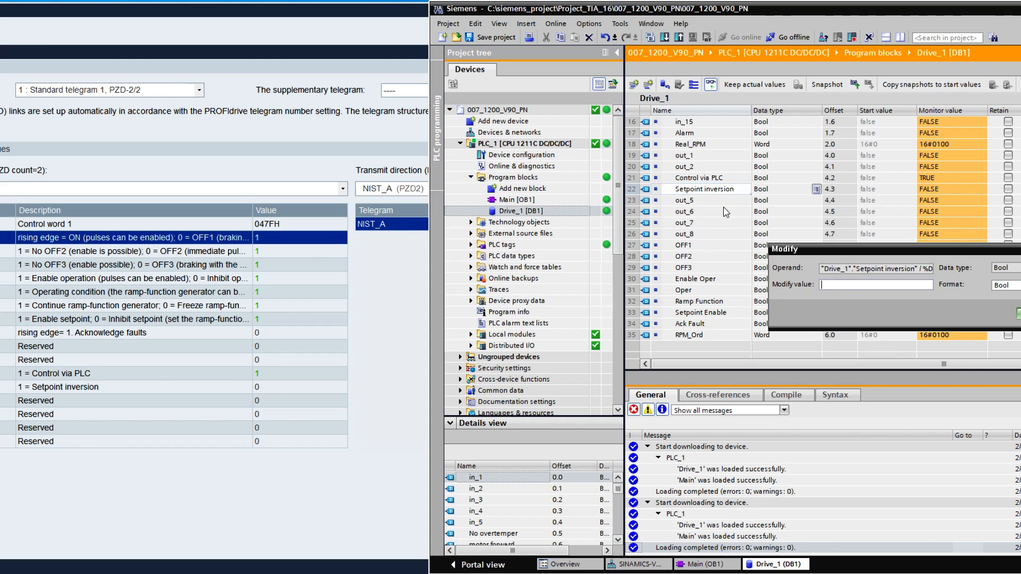
text(1)
key(Return)
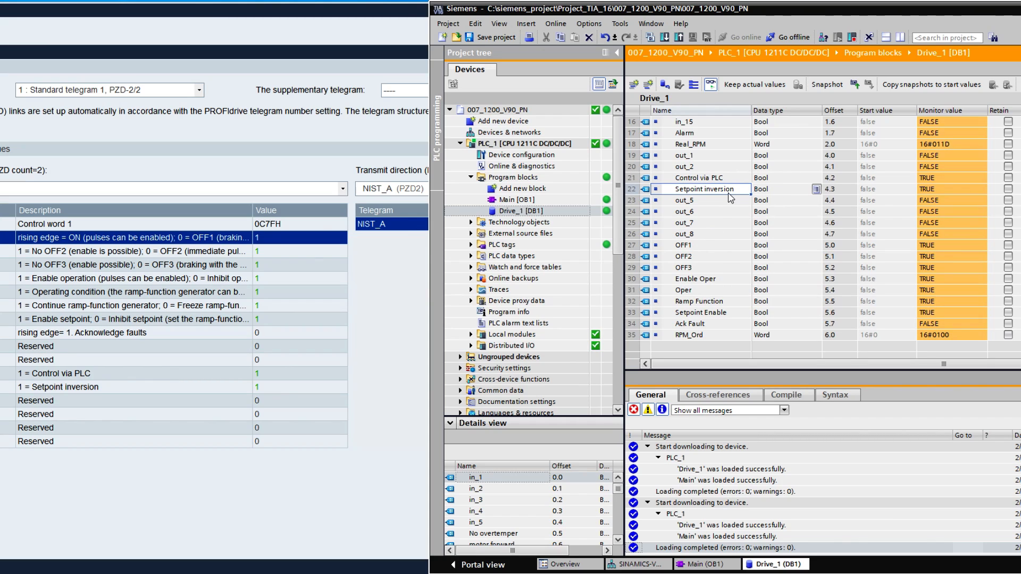
Review the Drive_1 control bits and modify the online value of Oper to FALSE
click(929, 338)
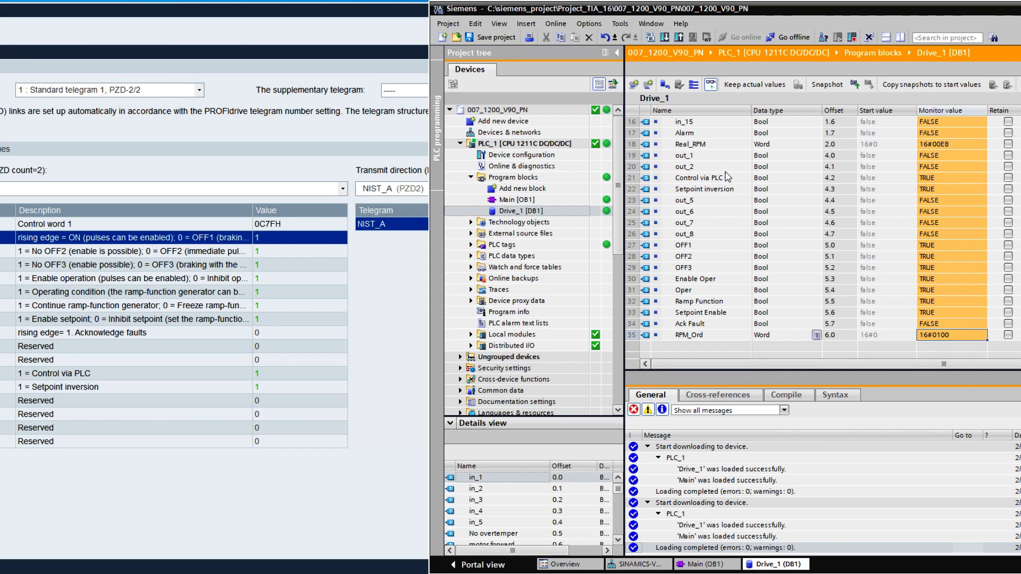
right_click(722, 279)
click(692, 282)
click(727, 235)
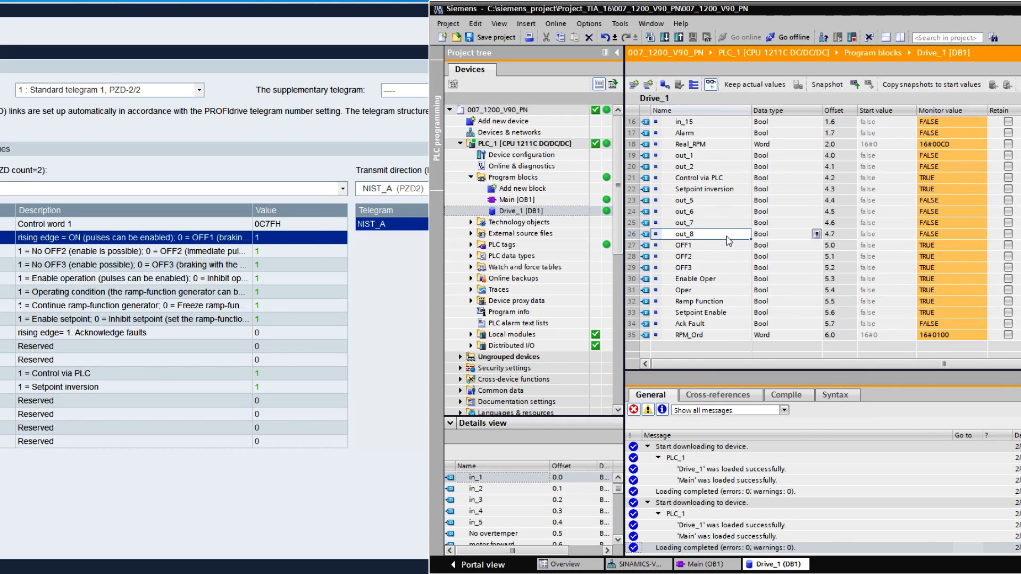
scroll(729, 238, up, 3)
scroll(732, 241, down, 3)
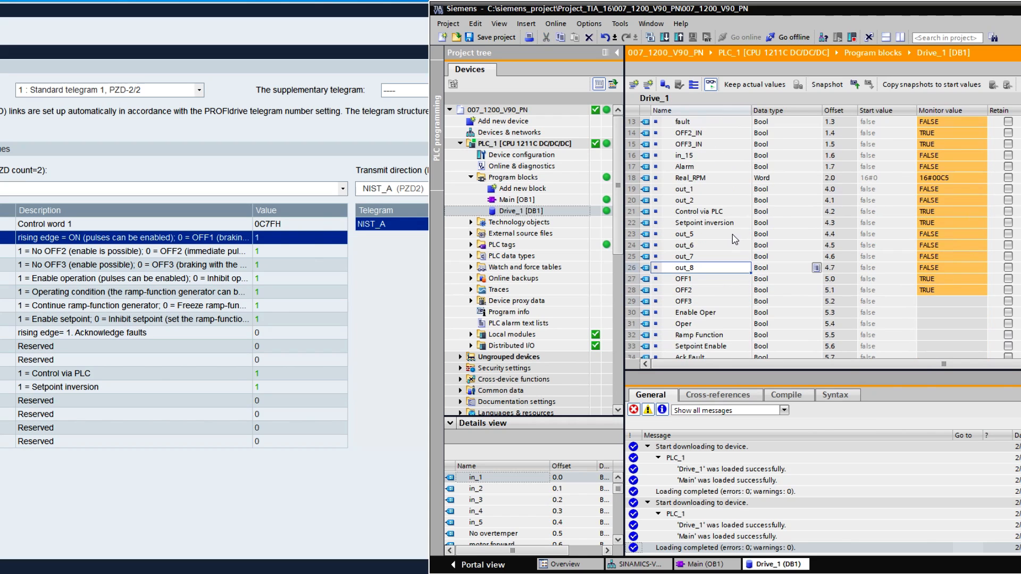
click(719, 303)
scroll(721, 308, down, 1)
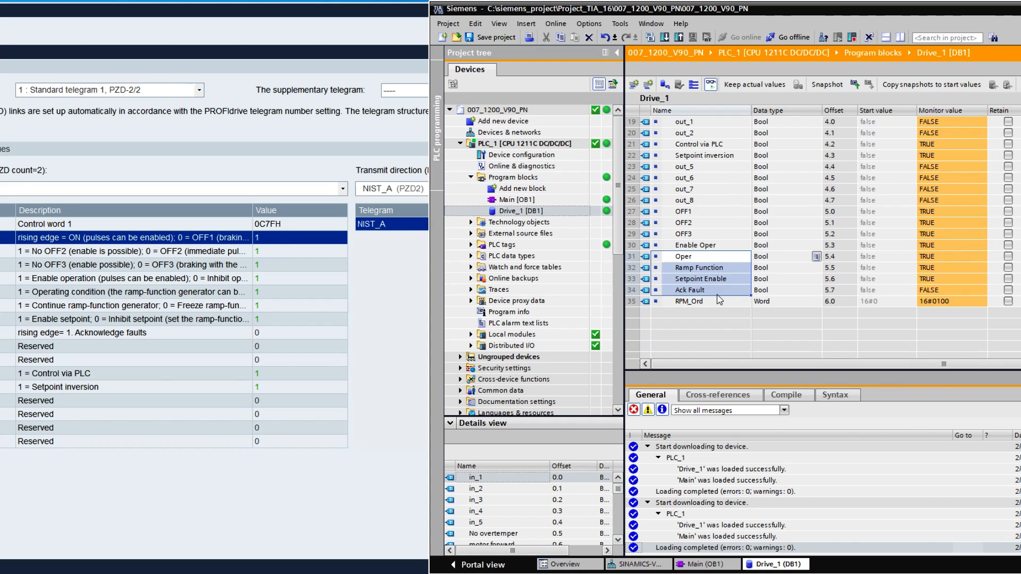
click(722, 258)
right_click(721, 257)
click(762, 270)
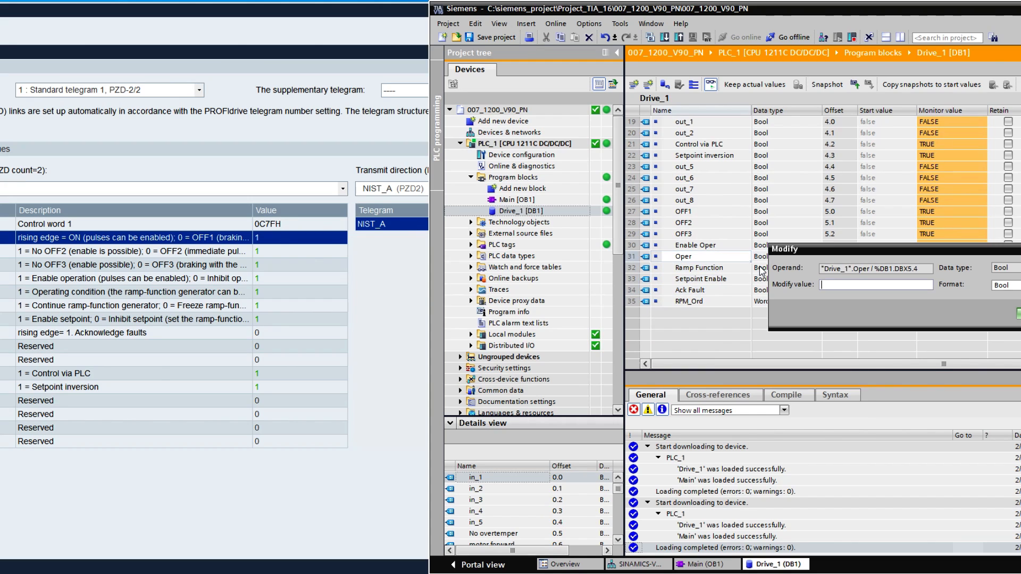
key(Escape)
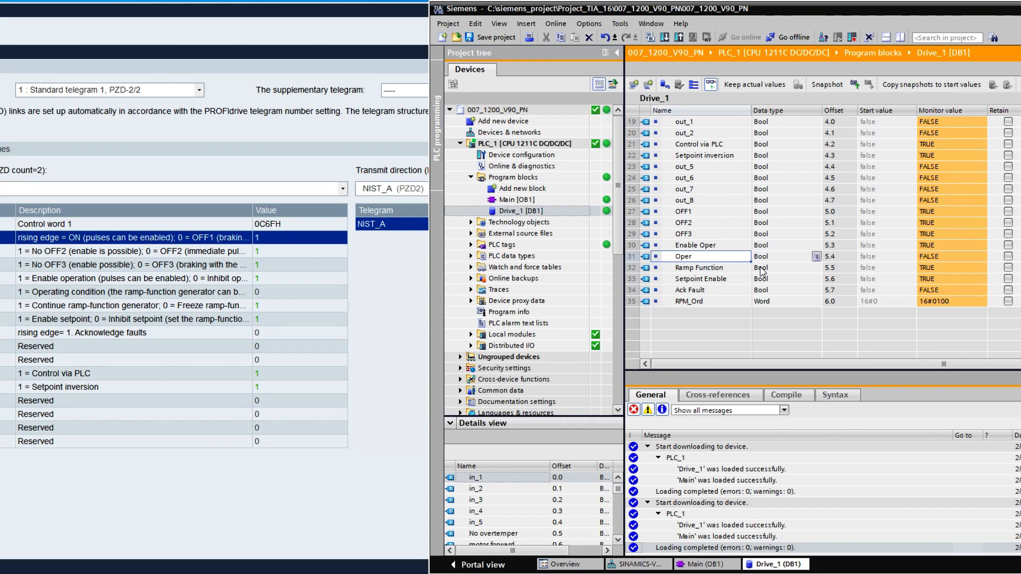
Modify the online value of Oper in Drive_1 to 1
right_click(687, 259)
click(731, 272)
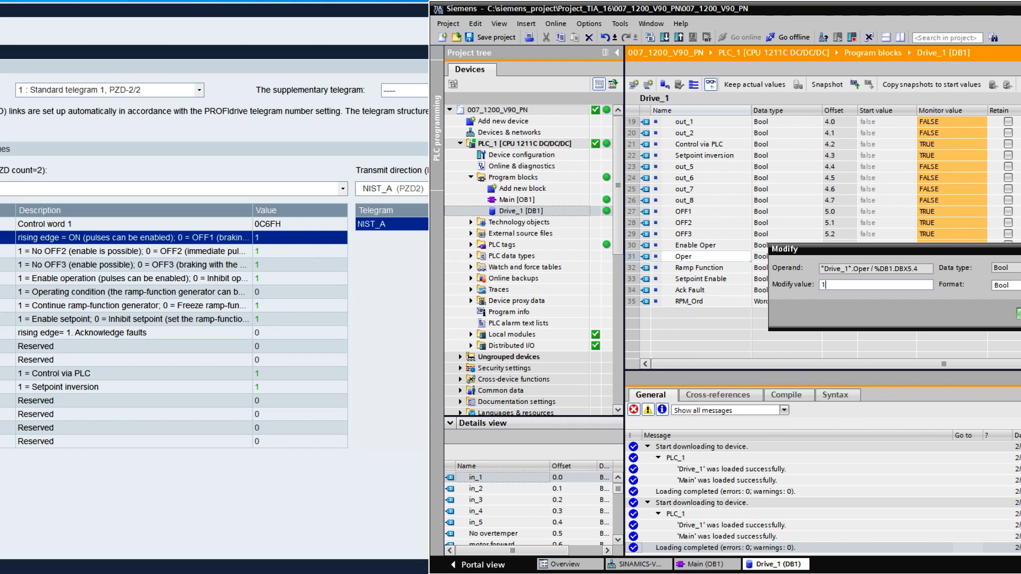
text(1)
key(Return)
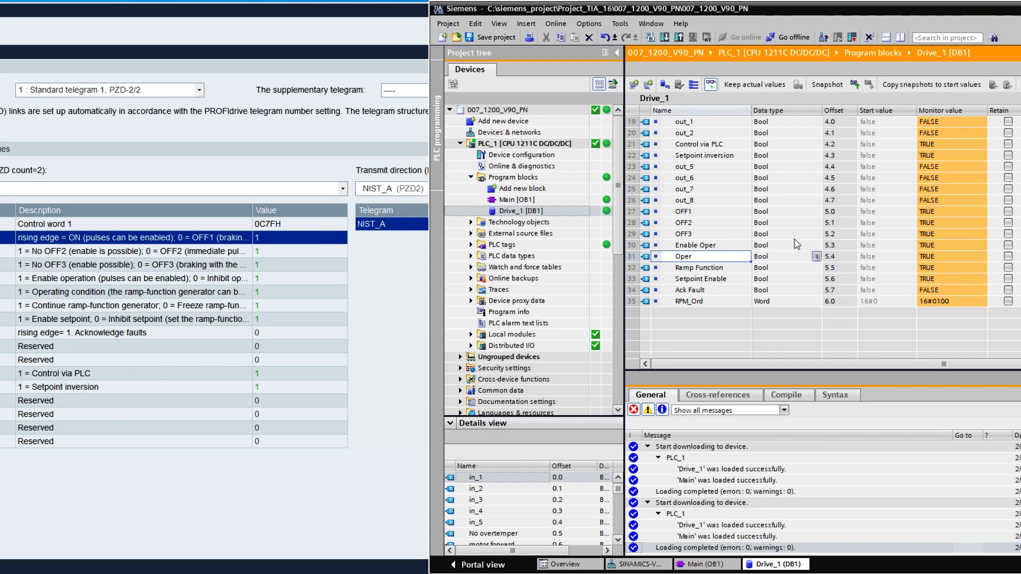
Locate Setpoint inversion in Drive_1 and compare it with STW1 bit11 in V-ASSISTANT, keeping both windows visible
scroll(766, 228, up, 1)
scroll(759, 221, up, 2)
click(722, 259)
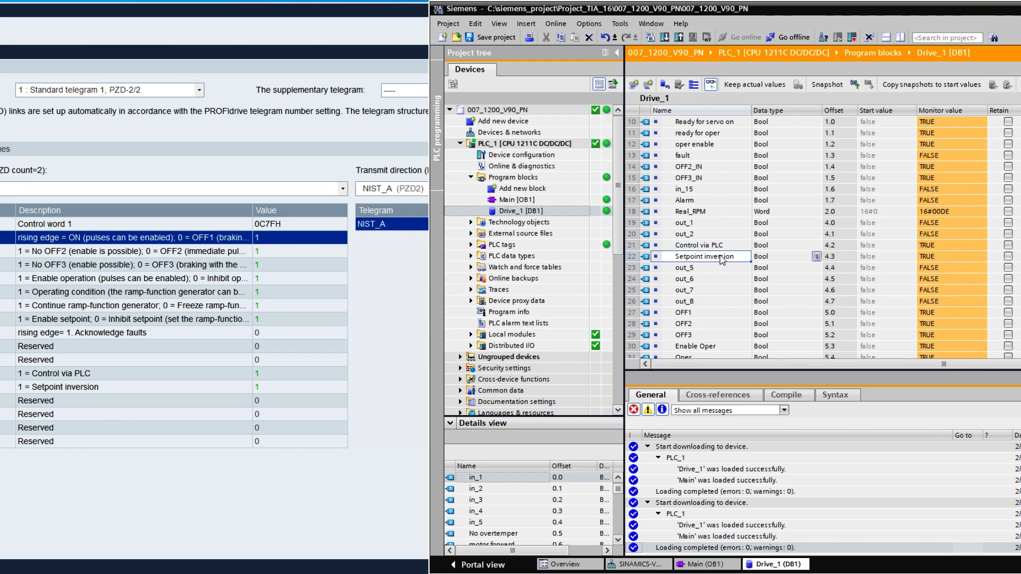
right_click(722, 259)
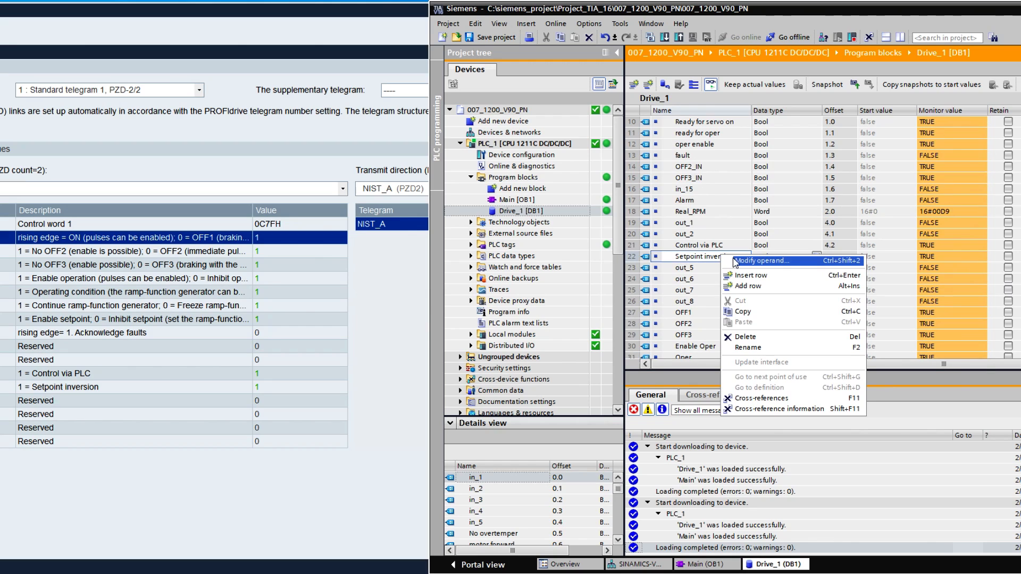
click(685, 262)
click(326, 32)
drag(295, 10, 436, 30)
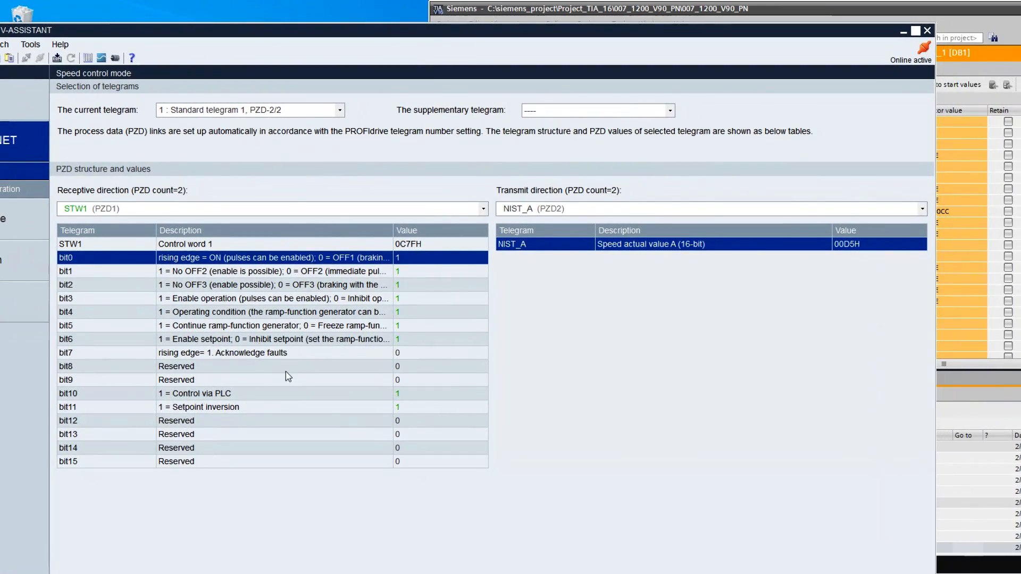
click(247, 408)
drag(296, 33, 150, 18)
Switch to TIA Portal and modify the online value of Setpoint inversion in Drive_1 to 0
click(838, 258)
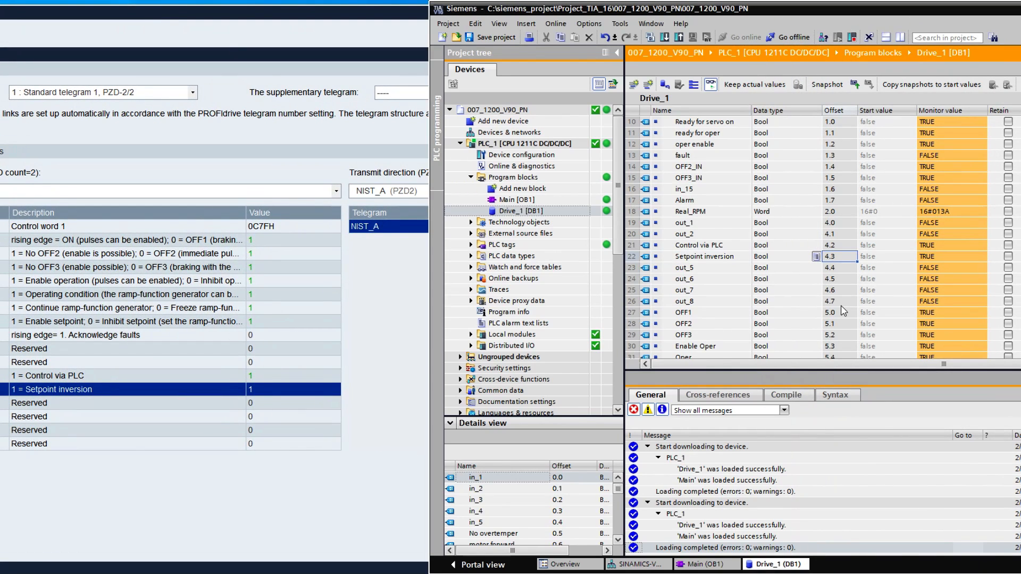
right_click(723, 258)
click(765, 263)
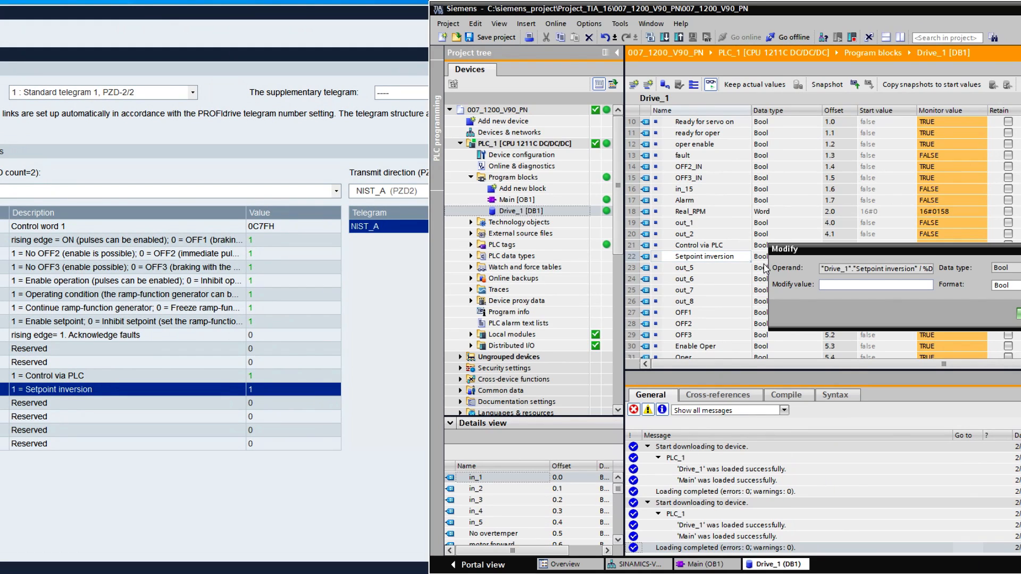
text(0)
key(Return)
Modify the online value of RPM_Ord in Drive_1 to -100 using the DEC+/- format
scroll(772, 266, down, 2)
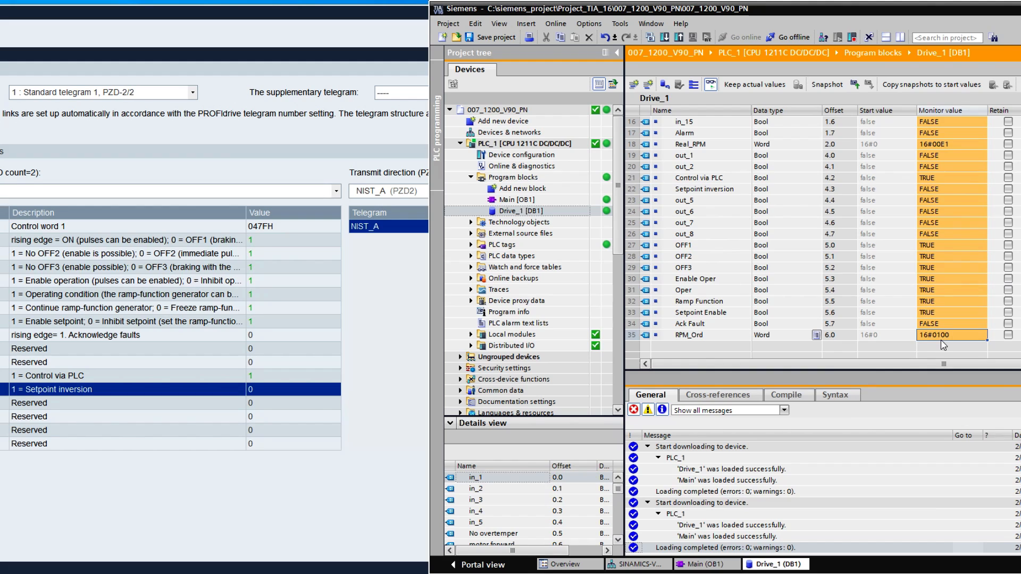
right_click(945, 338)
click(957, 347)
click(1005, 285)
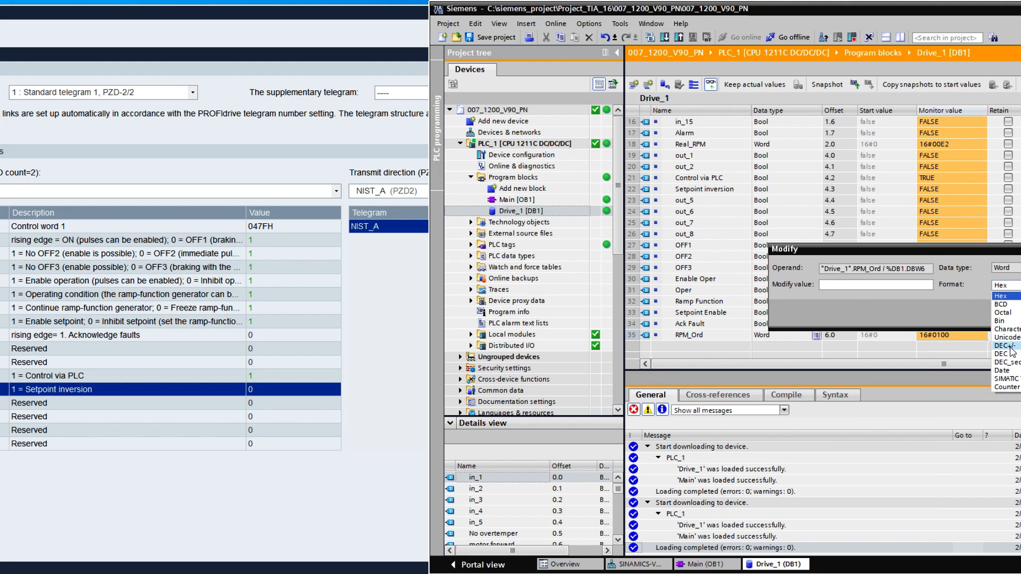
click(1012, 348)
click(860, 286)
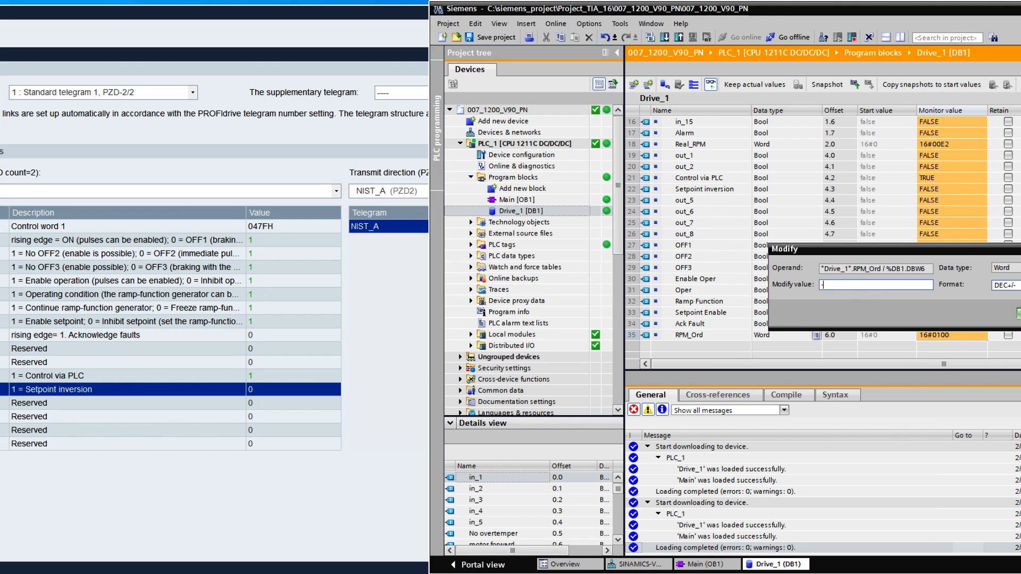
key(Return)
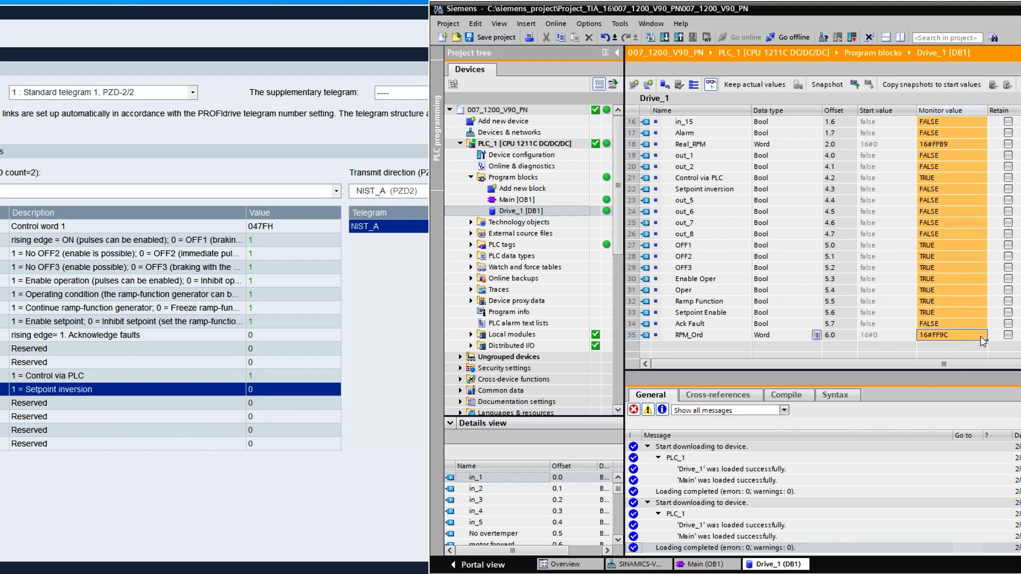
Review the Drive_1 status bits, then display ZSW1 (PZD1) in V-ASSISTANT and examine bit14 for the motor's rotation direction
scroll(798, 260, up, 1)
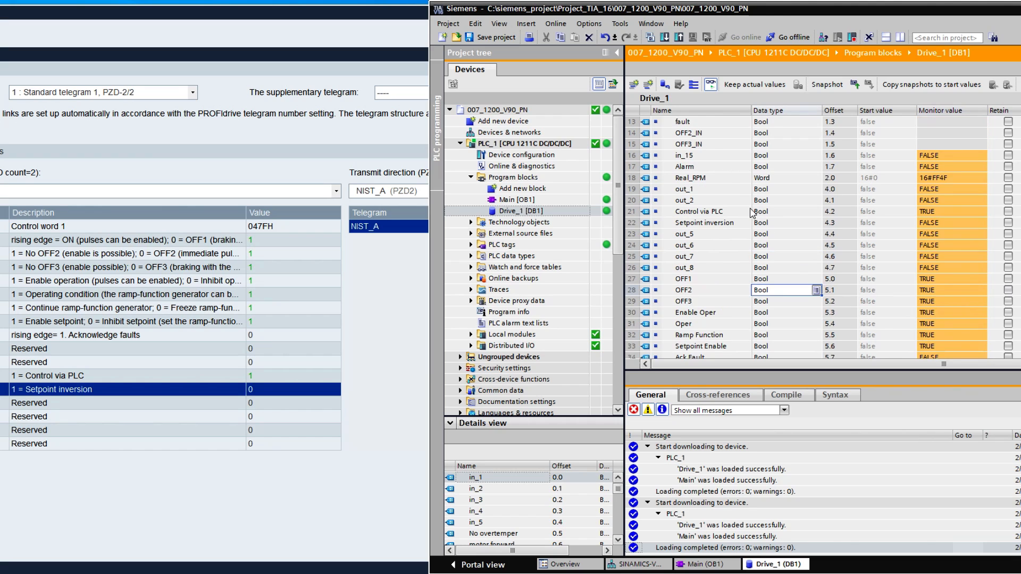
scroll(787, 234, up, 3)
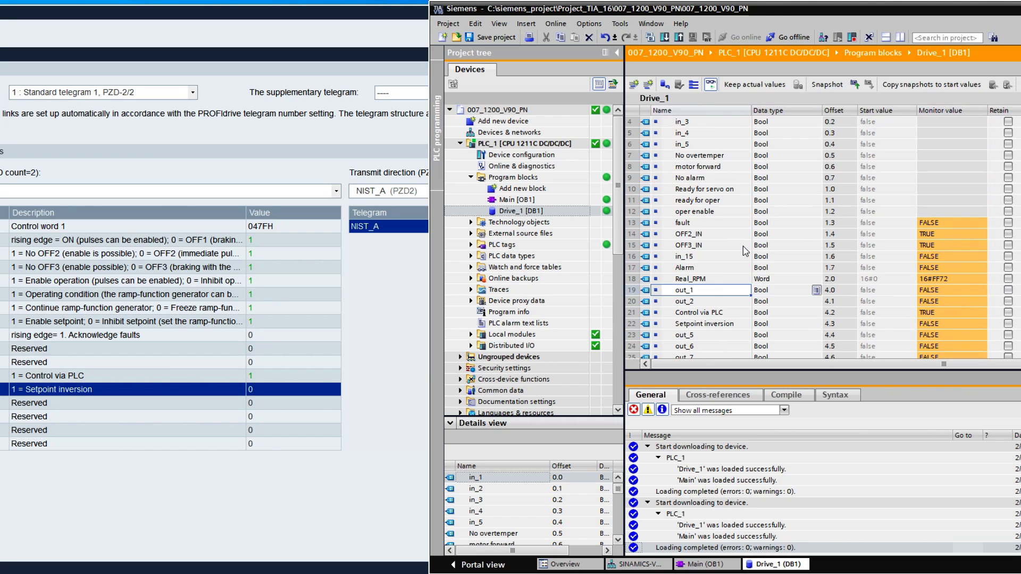
click(702, 326)
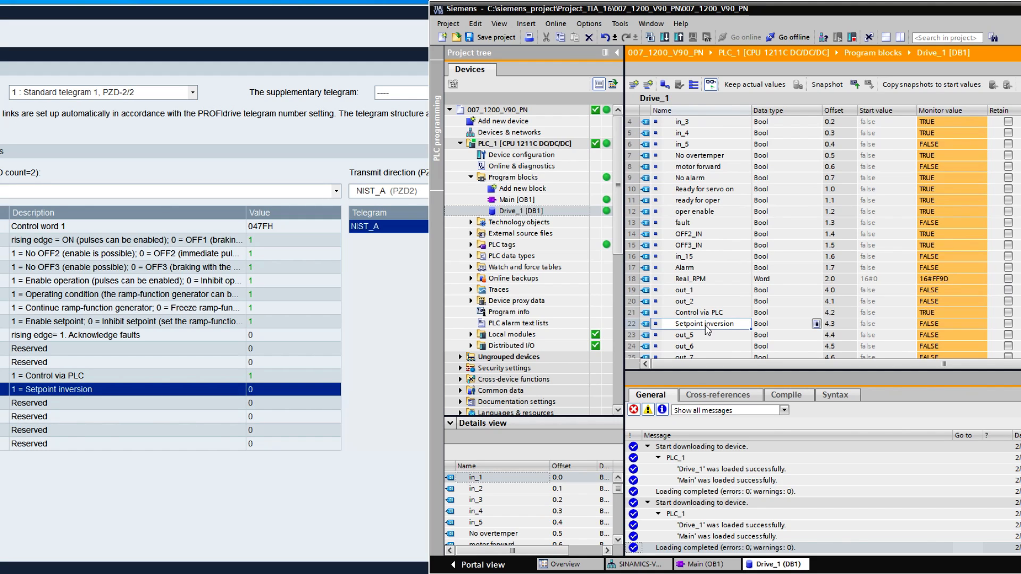
scroll(828, 248, up, 1)
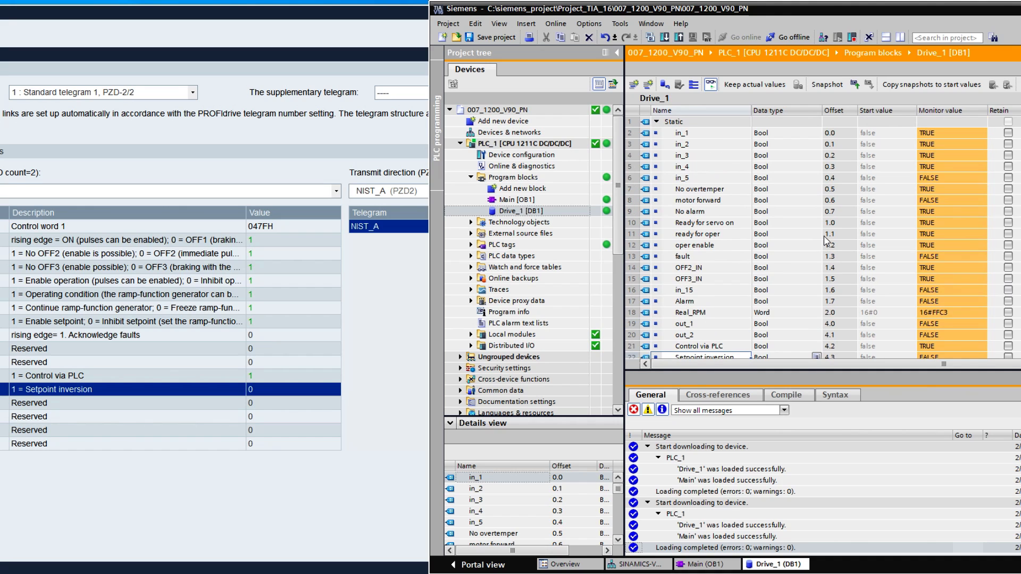
drag(485, 9, 515, 17)
click(392, 193)
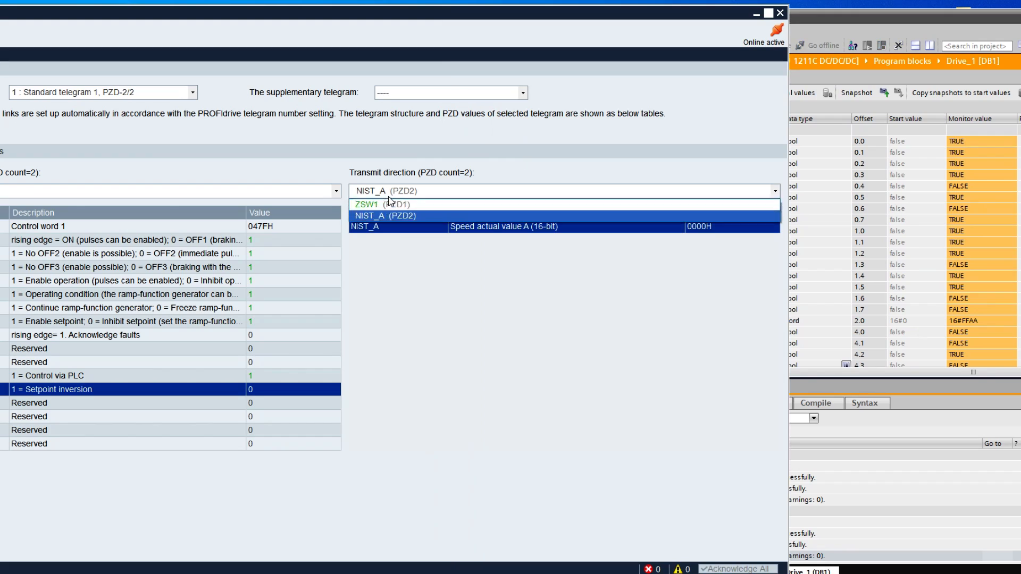
click(394, 204)
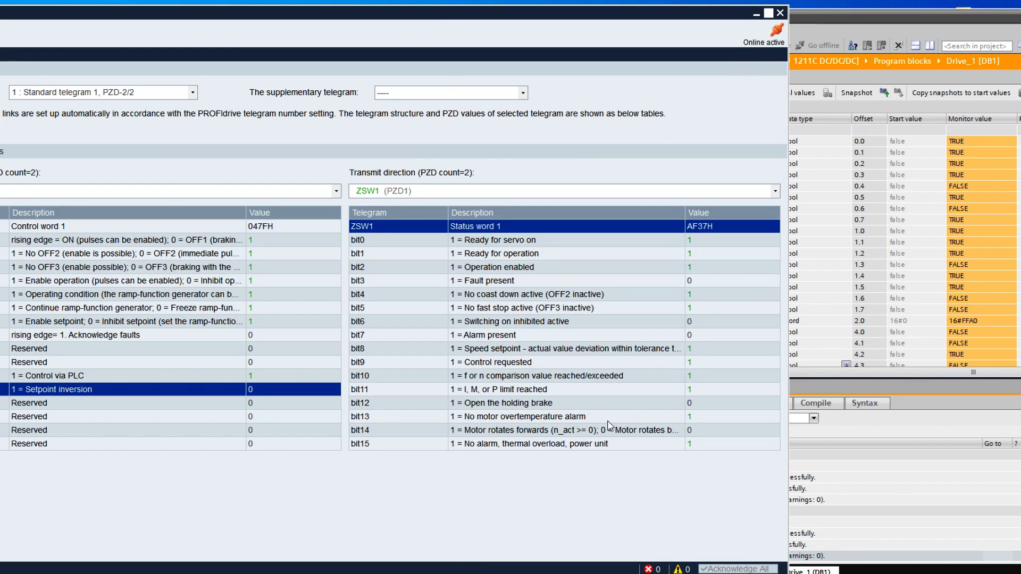
click(588, 430)
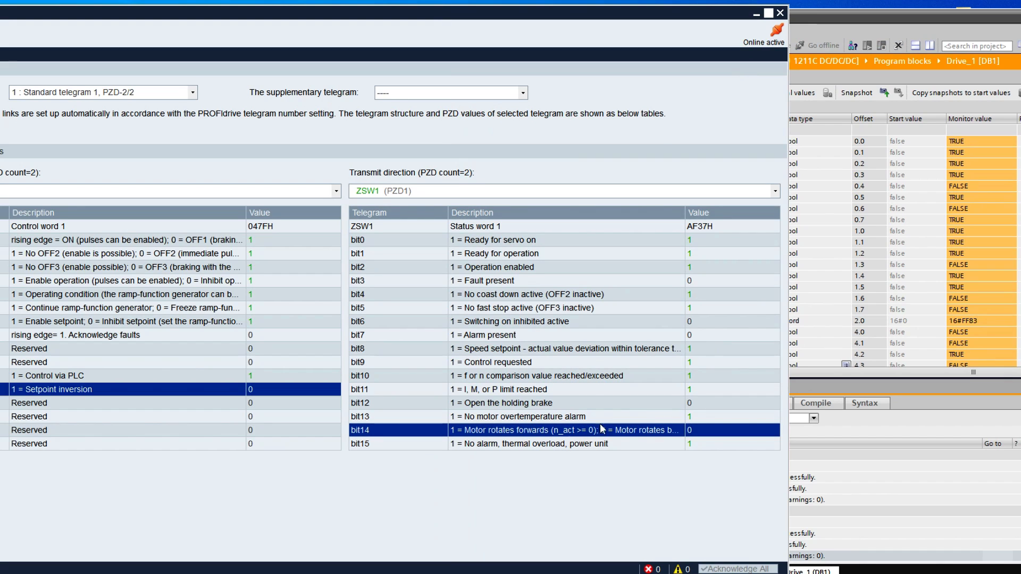
Switch to TIA Portal and modify the online value of RPM_Ord in Drive_1 to hexadecimal 100
click(909, 17)
scroll(963, 309, down, 6)
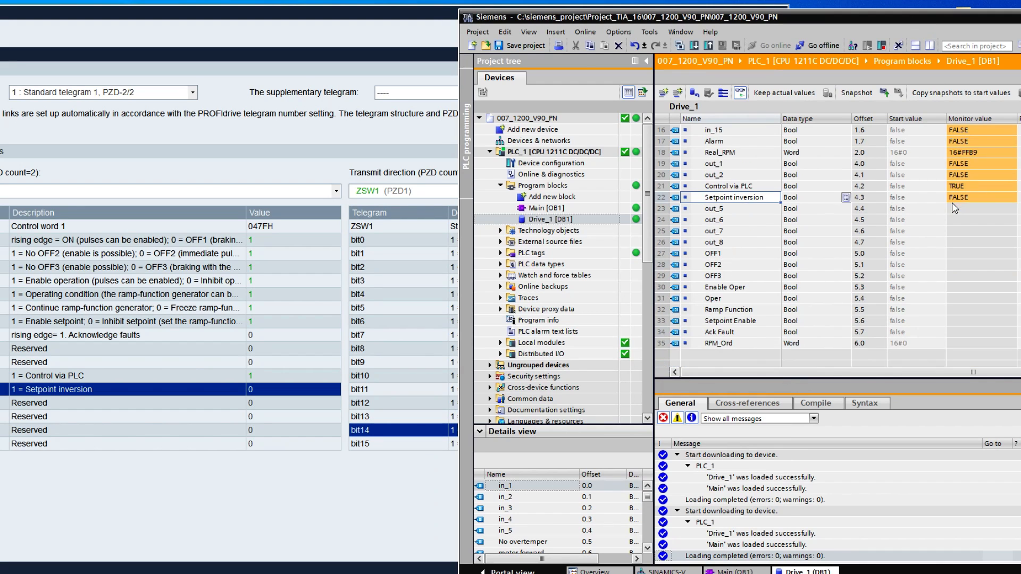
right_click(964, 309)
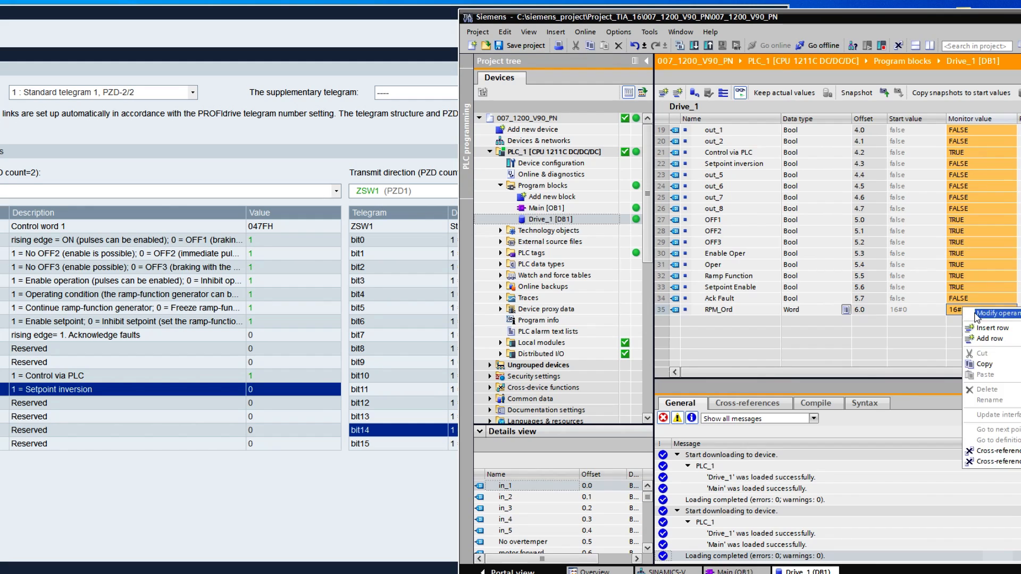
click(975, 314)
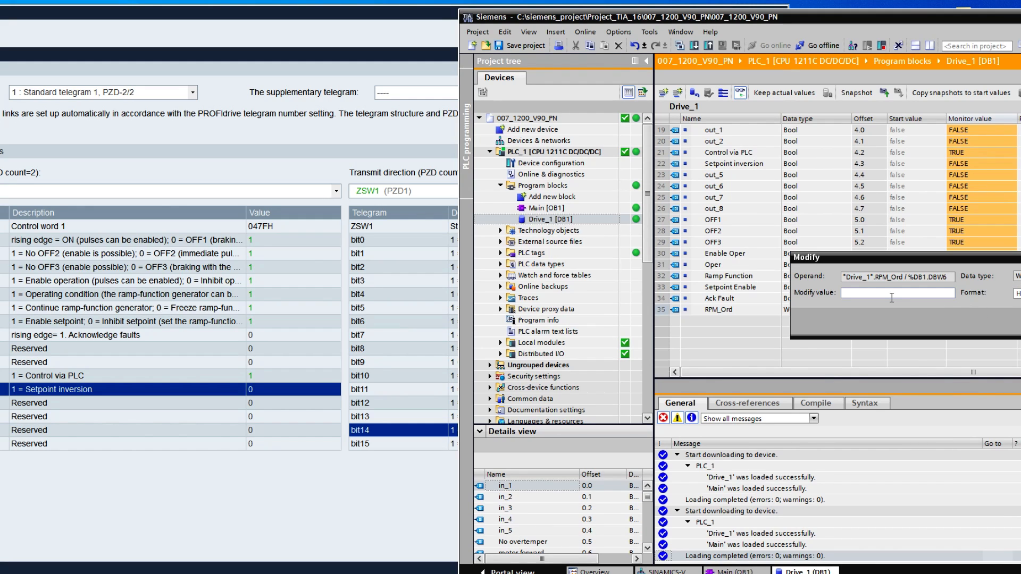
key(Return)
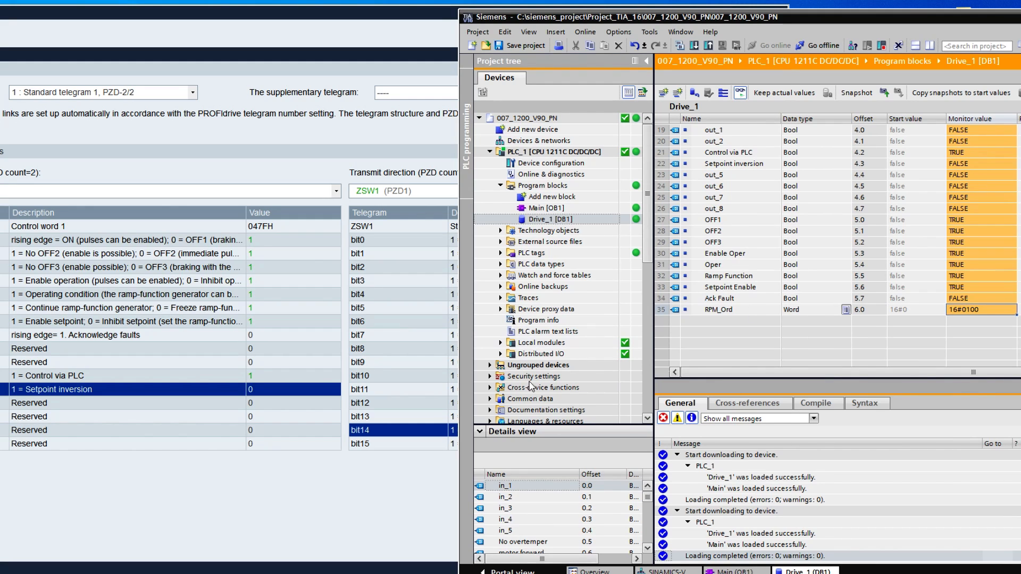
Check ZSW1 bit14 and STW1 bit3 in V-ASSISTANT, and arrange its window beside TIA Portal with the STW1 table fully visible
click(371, 466)
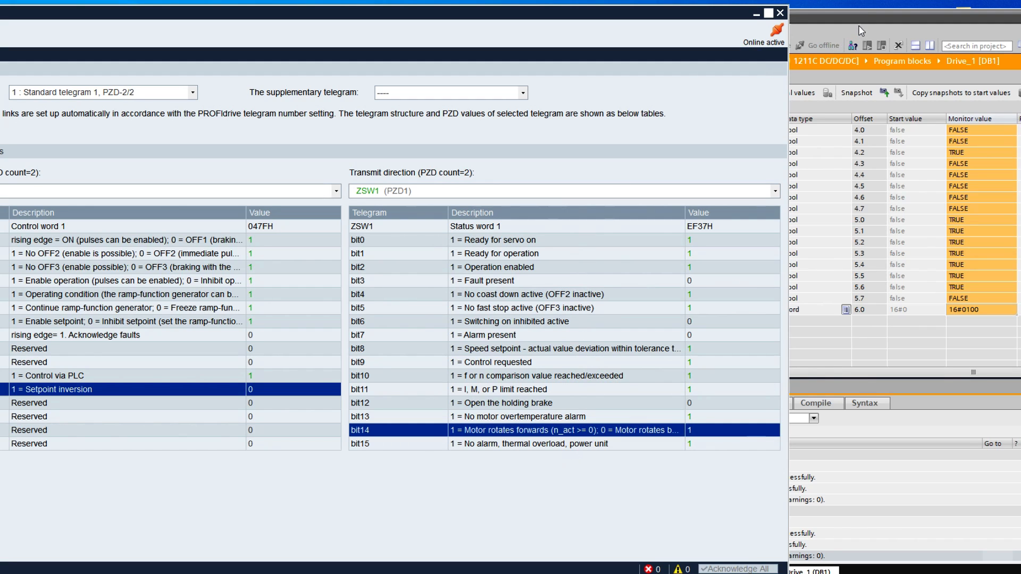
mouse_move(863, 26)
mouse_down()
mouse_move(851, 8)
mouse_move(848, 118)
mouse_move(849, 18)
mouse_move(817, 19)
mouse_move(890, 22)
mouse_move(863, 23)
mouse_up()
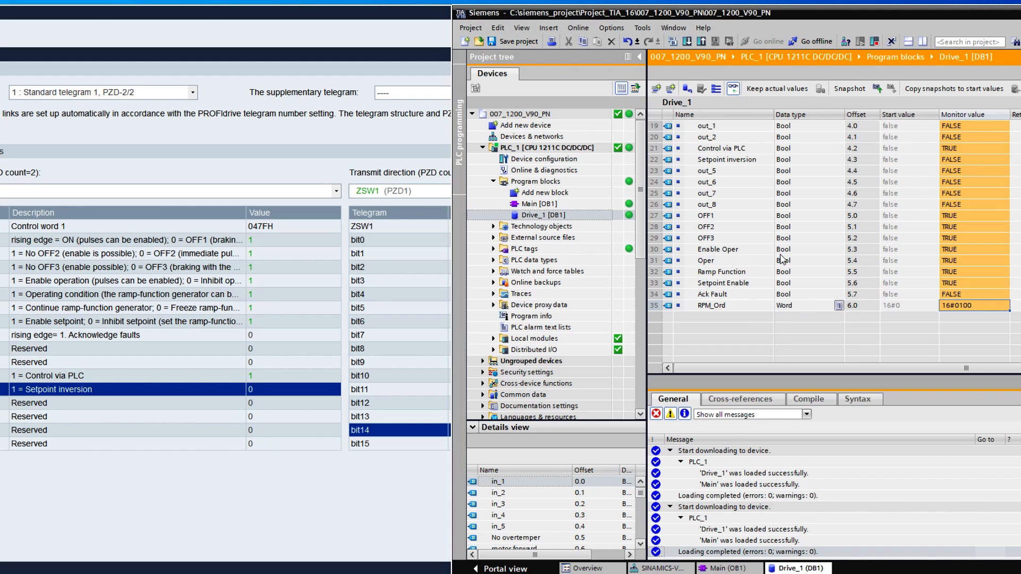
click(165, 459)
drag(264, 12, 364, 15)
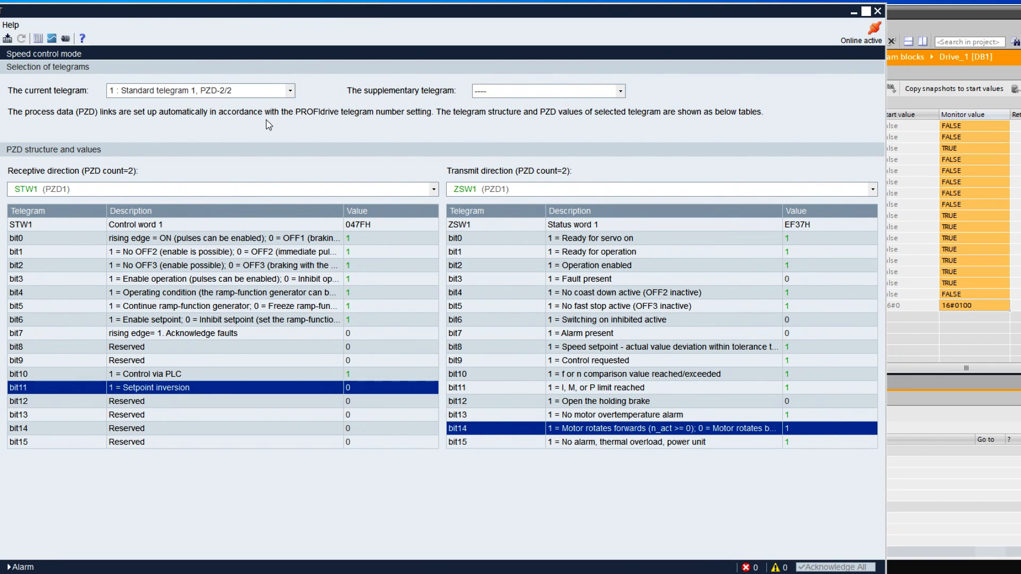
click(282, 278)
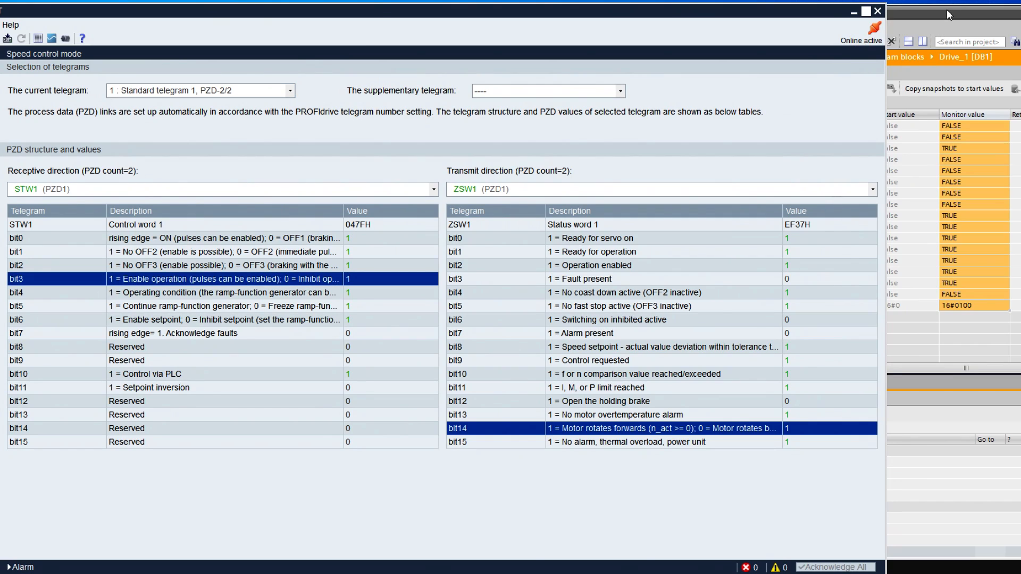
click(931, 53)
mouse_move(941, 21)
mouse_down()
mouse_move(932, 20)
mouse_move(951, 18)
mouse_up()
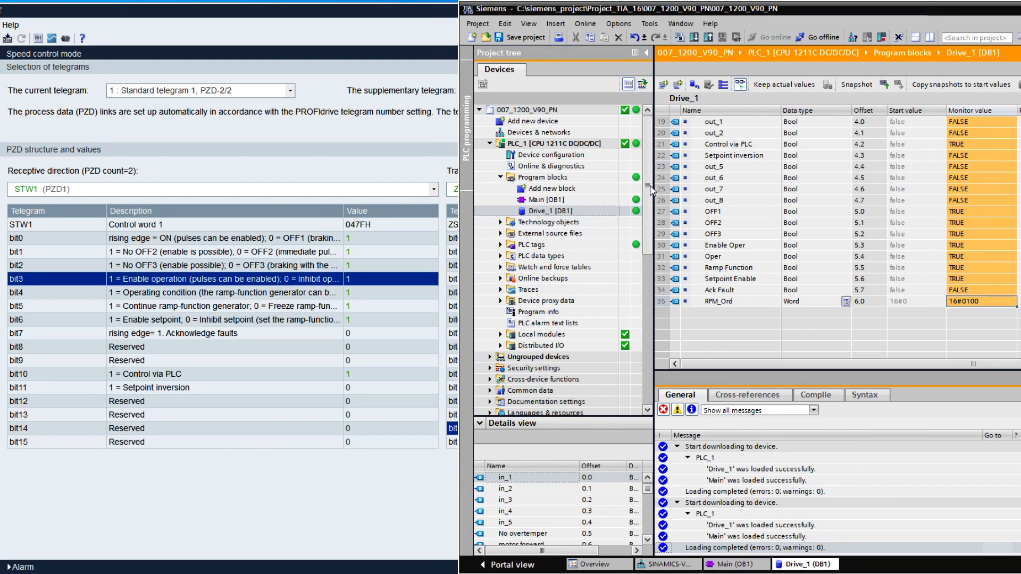
Compare the NSOLL_A speed setpoint with the NIST_A actual speed in V-ASSISTANT, then restore the STW1 and ZSW1 tables
click(406, 194)
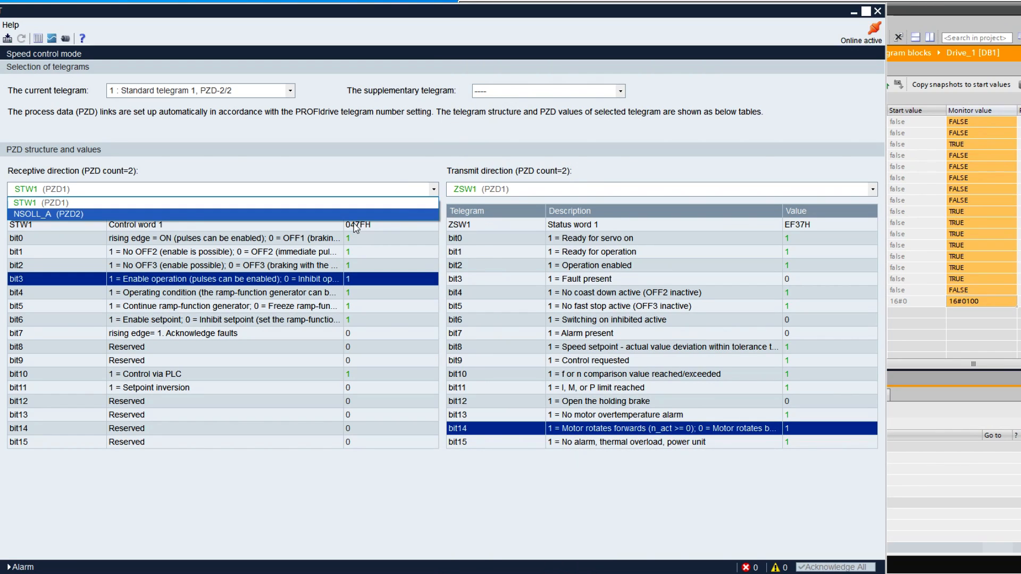
click(355, 214)
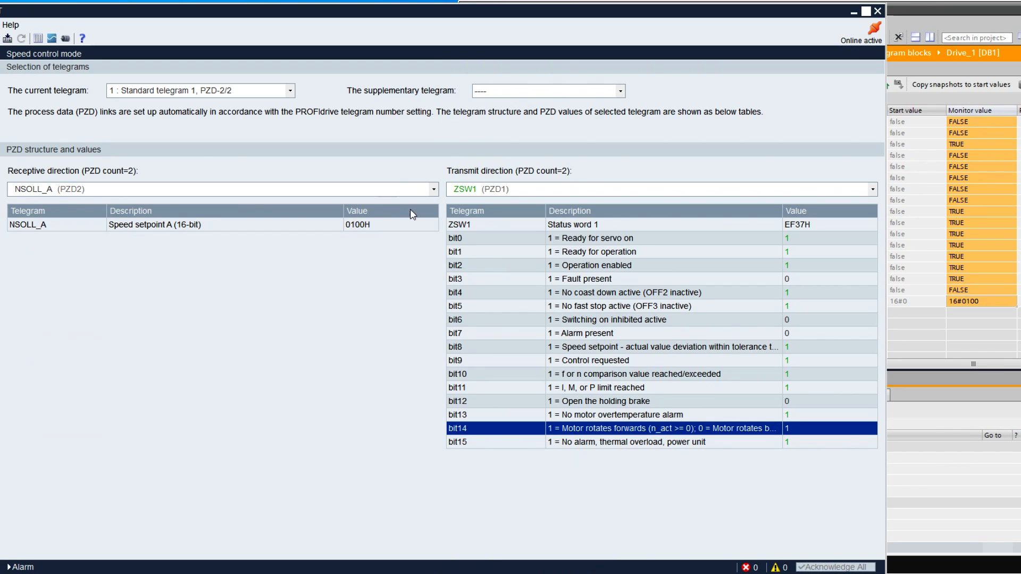
click(572, 190)
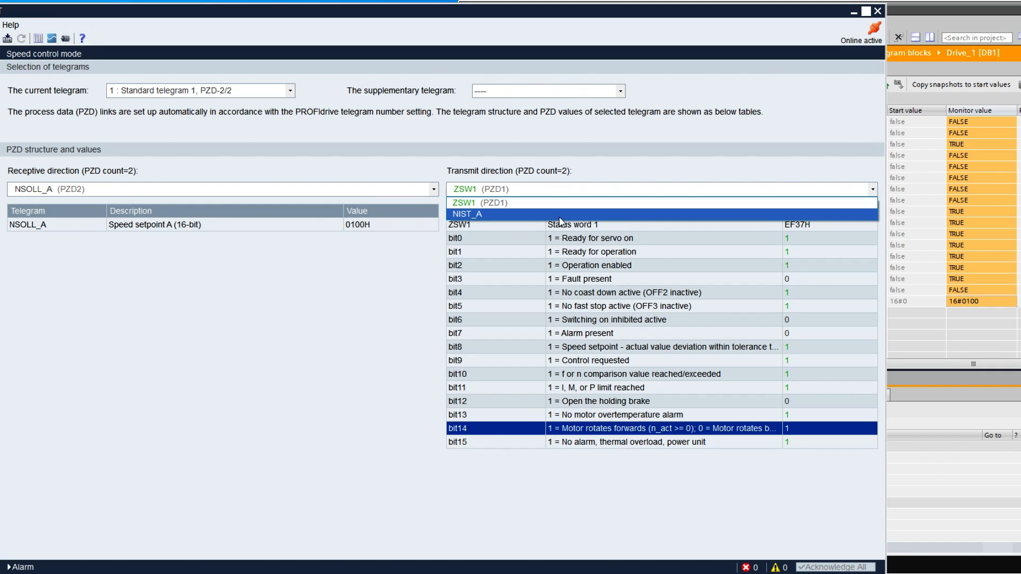
click(567, 215)
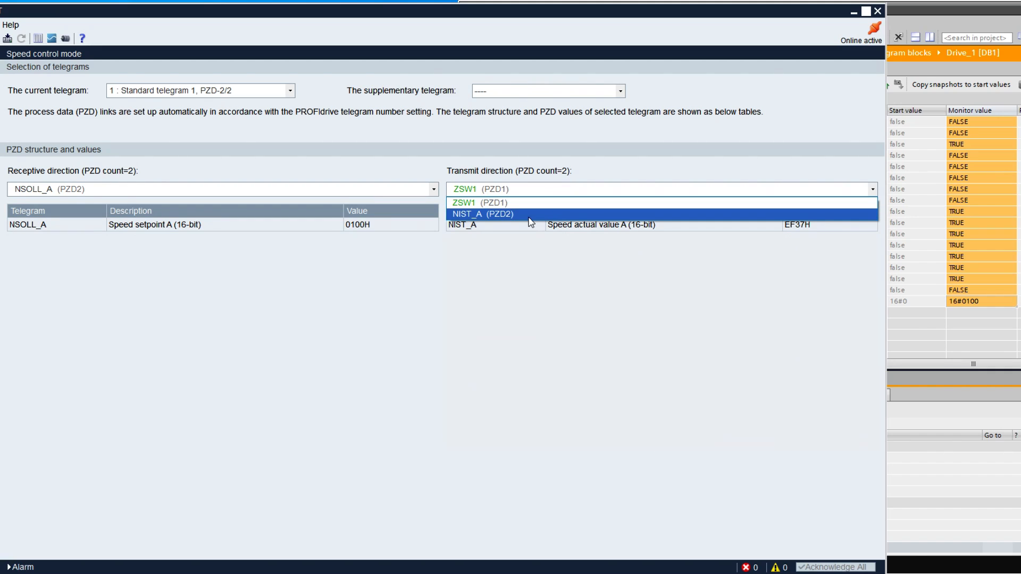
click(607, 224)
click(342, 229)
click(343, 194)
click(345, 203)
click(488, 189)
click(495, 203)
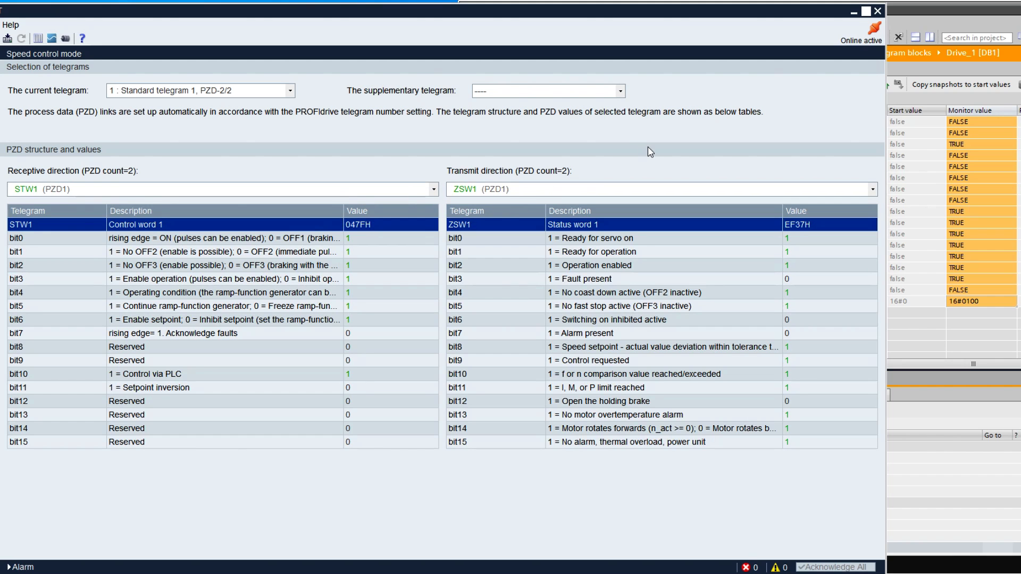
Switch to TIA Portal and examine the Real_RPM and Control via PLC values in Drive_1
click(963, 12)
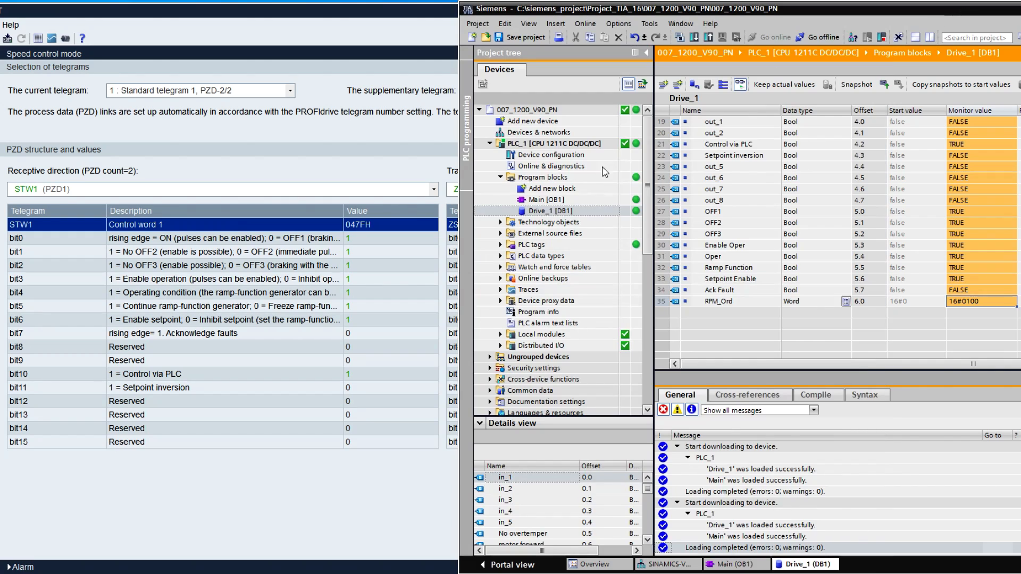
click(975, 168)
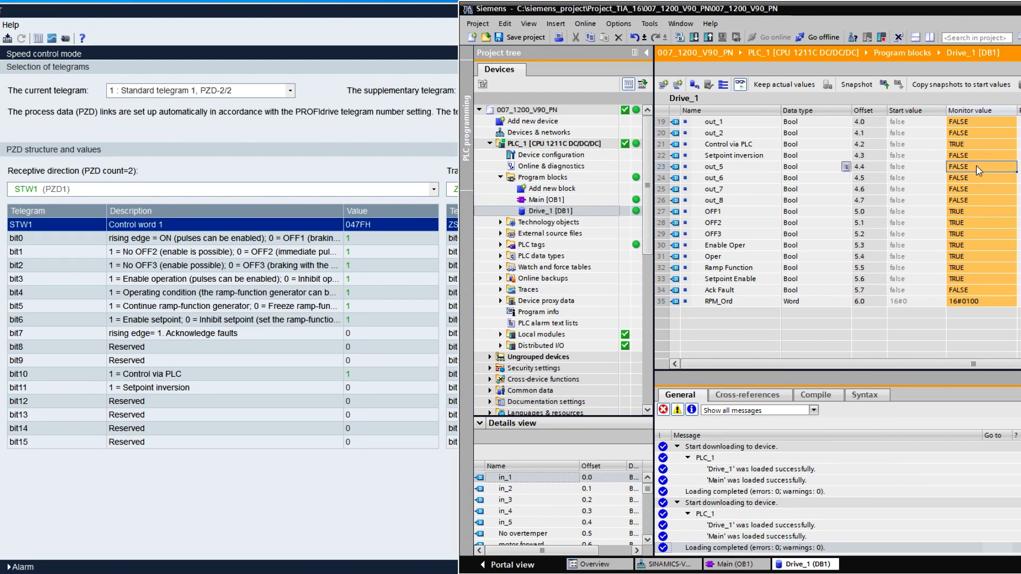
scroll(975, 170, up, 1)
click(986, 148)
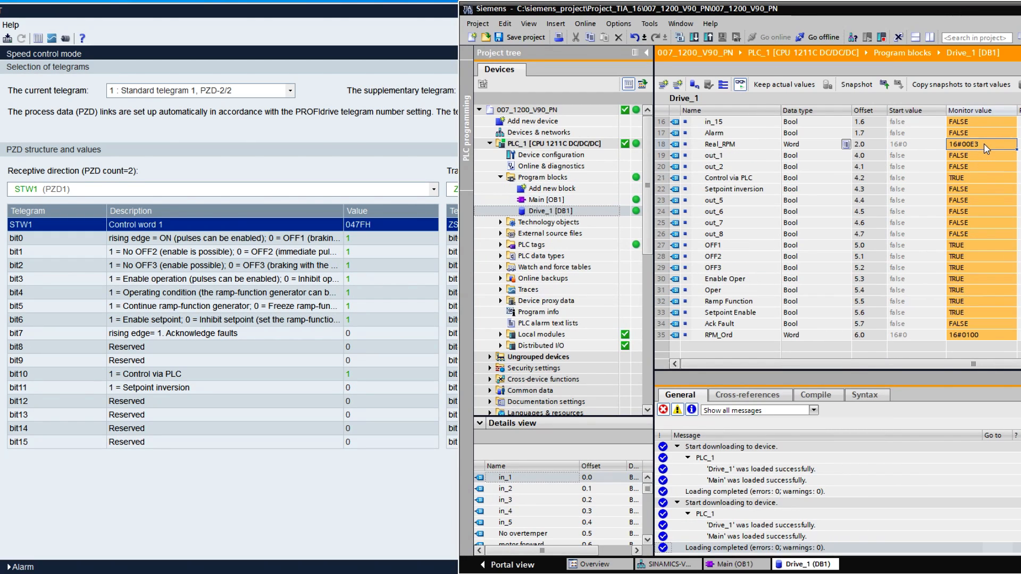
click(762, 181)
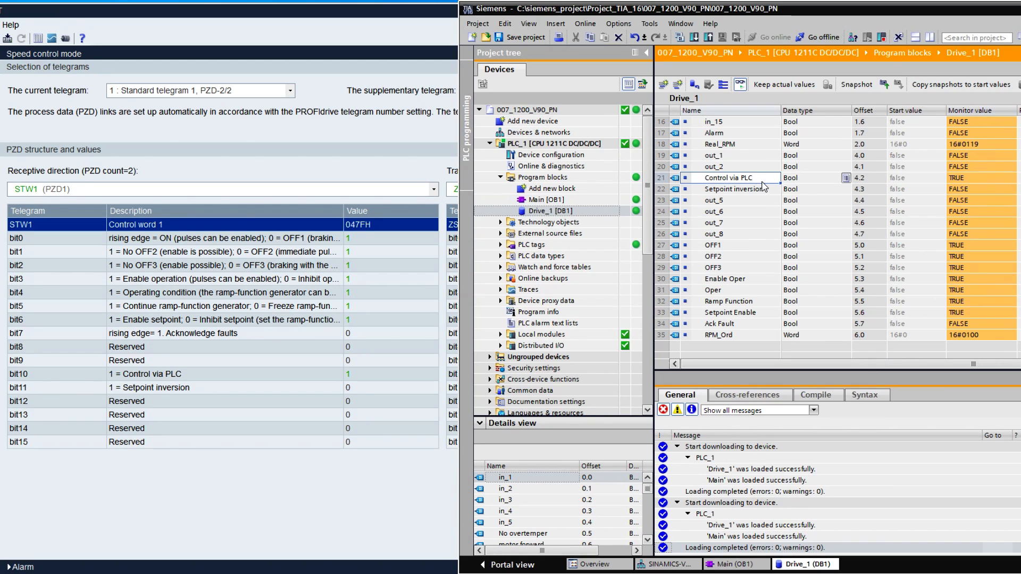